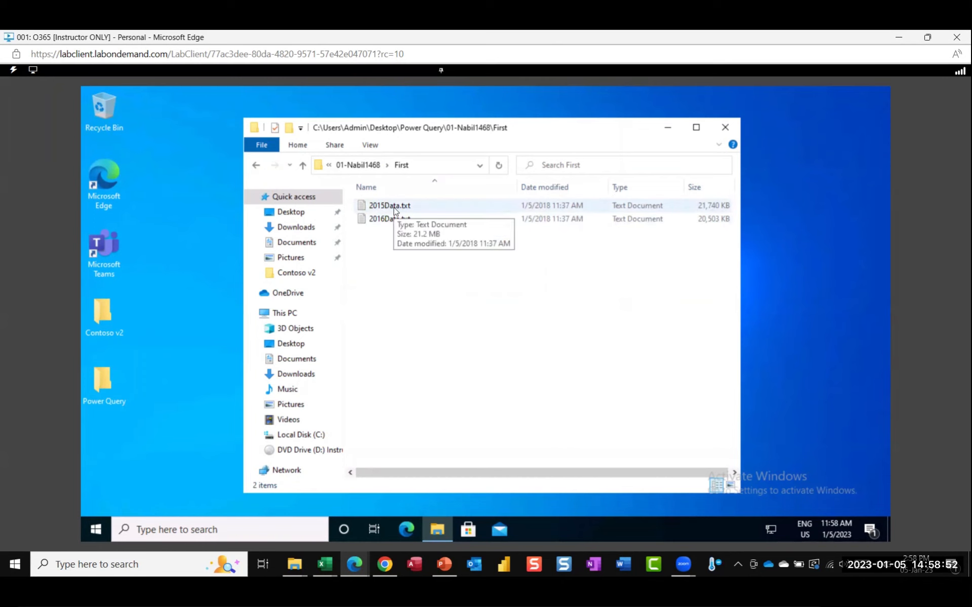
# Open 2015Data.txt from the First folder to examine its columns, and move its window clear of the folder listing
pyautogui.doubleClick(395, 207)
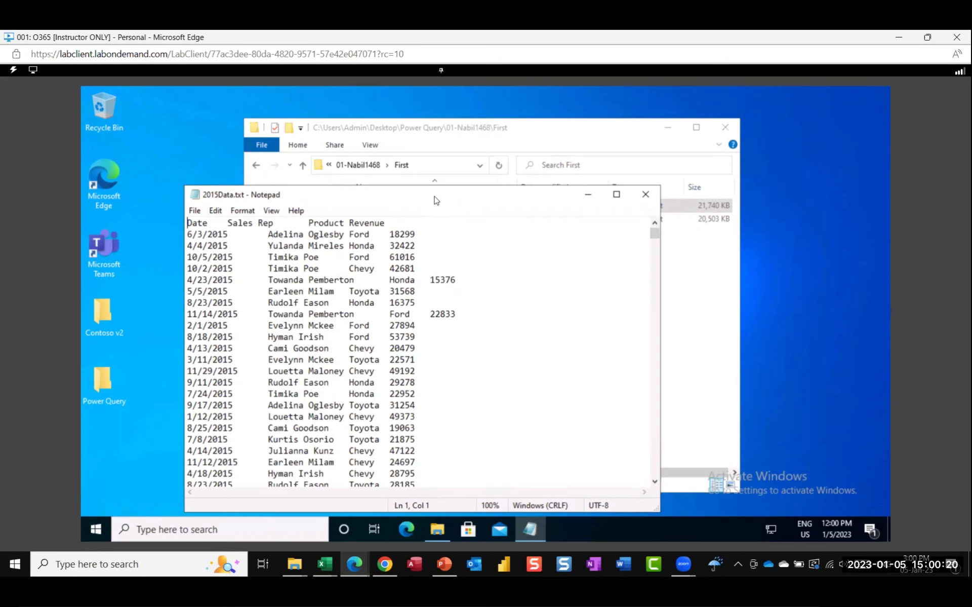
pyautogui.moveTo(430, 199); pyautogui.dragTo(398, 203)
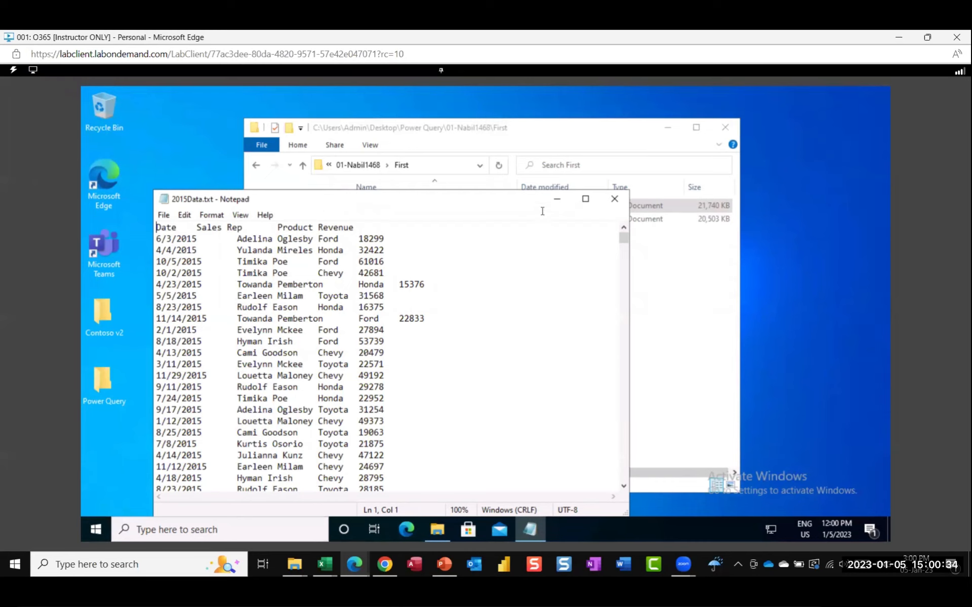
pyautogui.moveTo(513, 206); pyautogui.dragTo(767, 232)
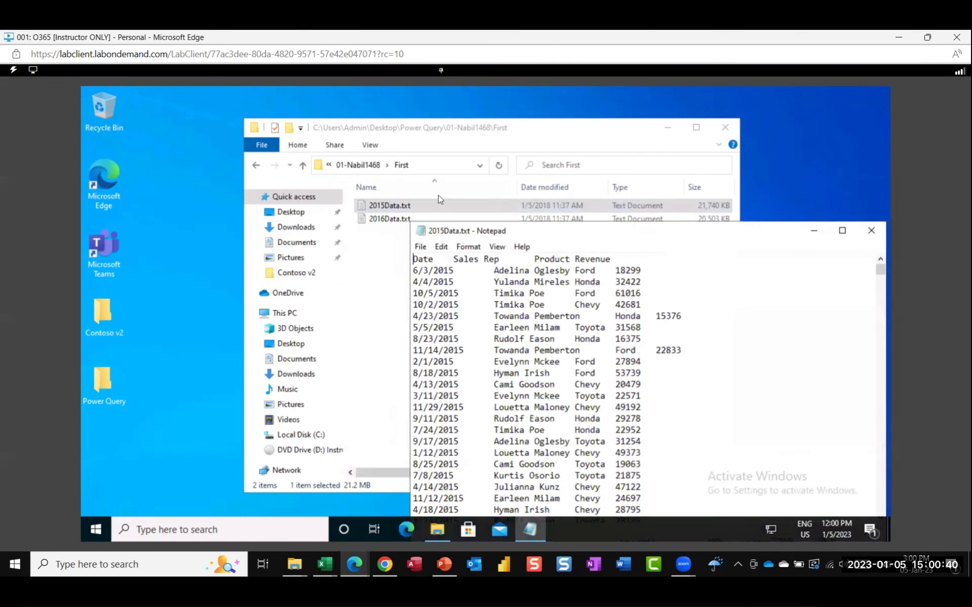
# Open the workbook 01-Nabil1468 Start.xlsm from the parent folder 01-Nabil1468, and dismiss the Office sign-in and activation notices
pyautogui.click(363, 166)
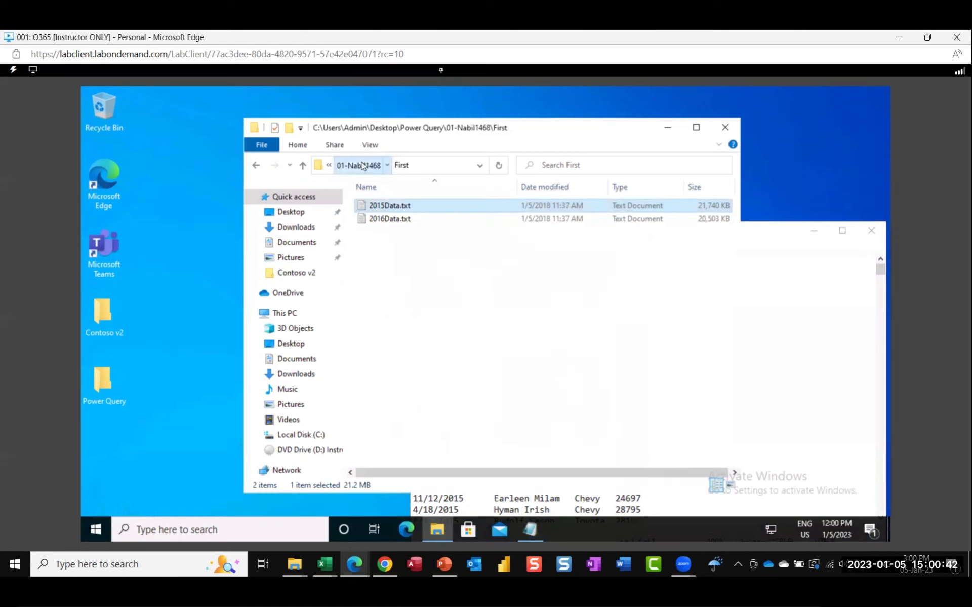
pyautogui.click(364, 166)
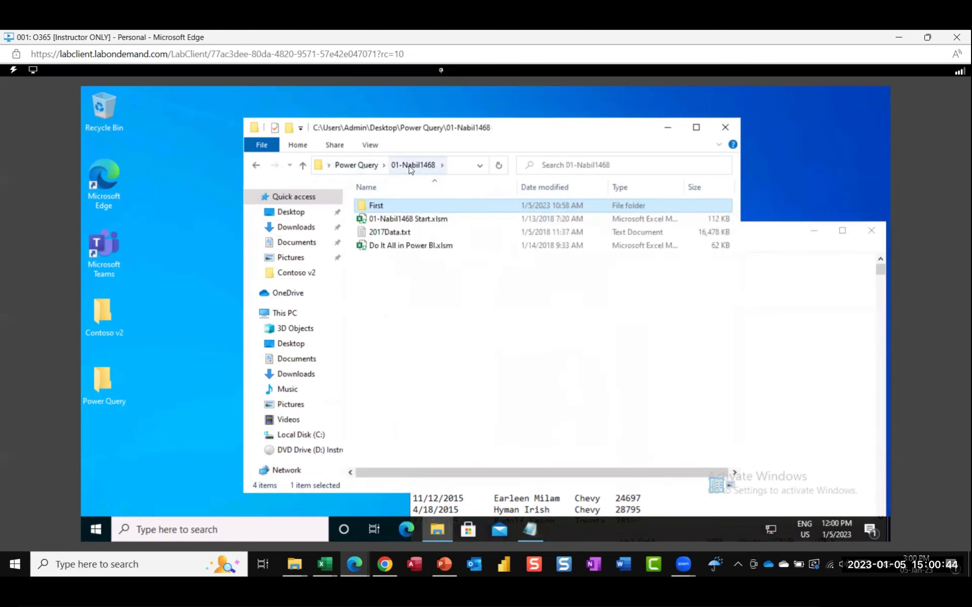
pyautogui.doubleClick(408, 219)
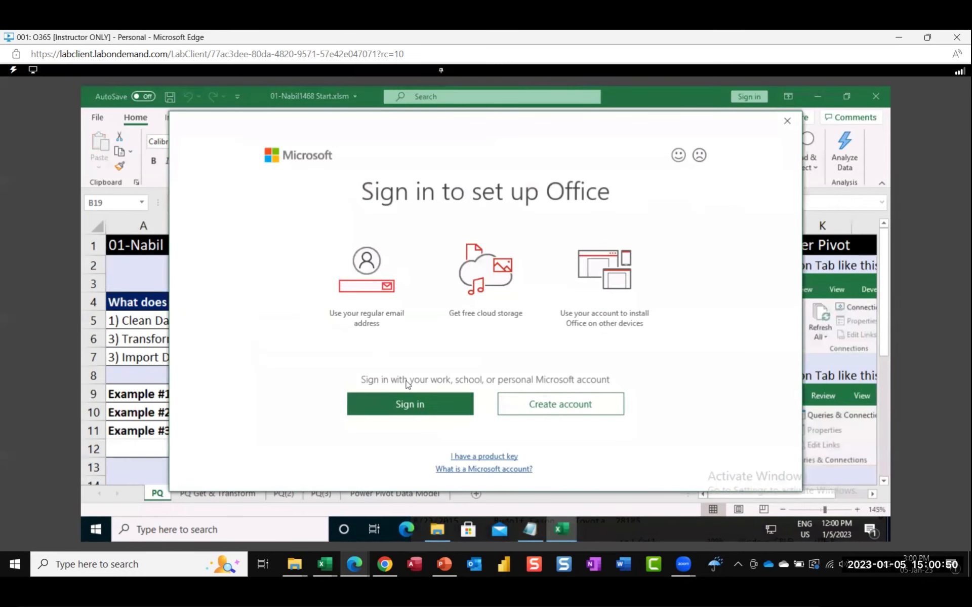
pyautogui.click(788, 122)
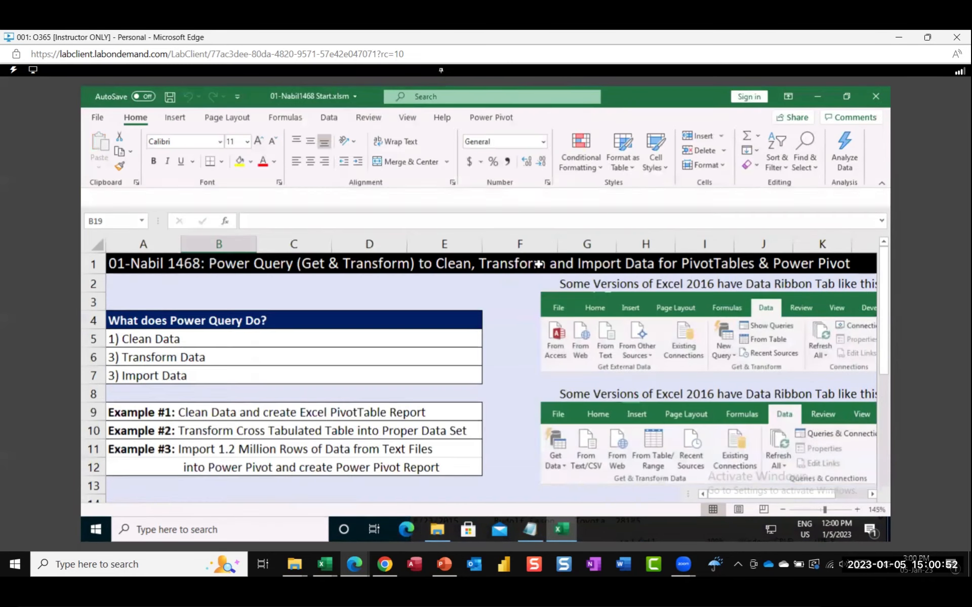
pyautogui.click(881, 197)
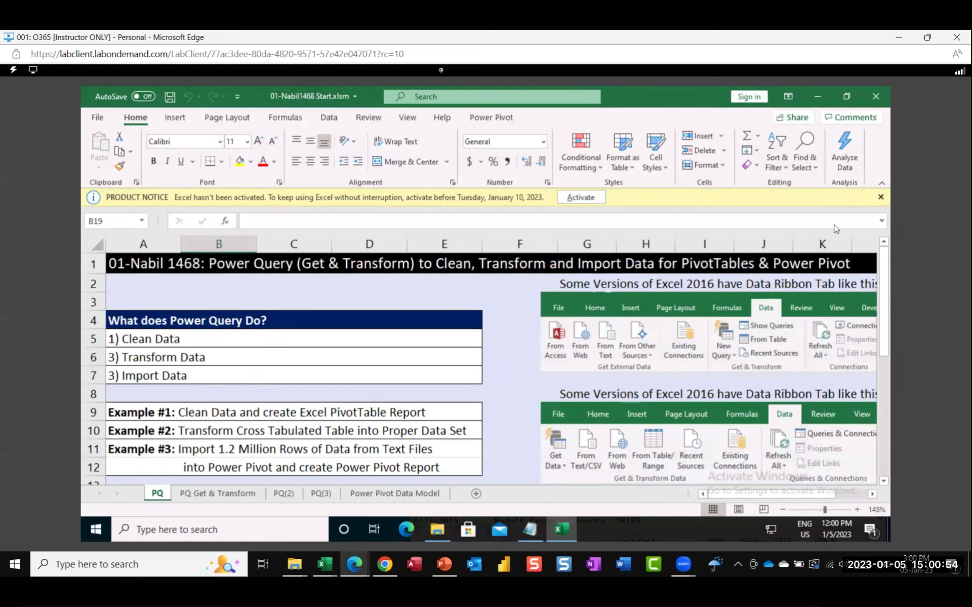
# Compare the managers and regions on the Power Pivot Data Model sheet with the sales records in 2015Data.txt, and close the text file
pyautogui.click(392, 494)
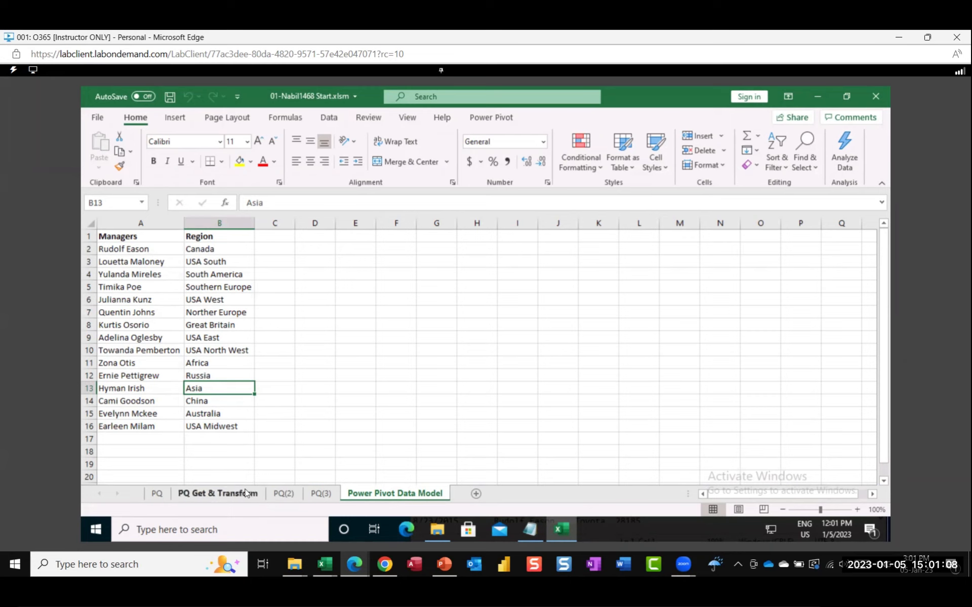
pyautogui.click(534, 529)
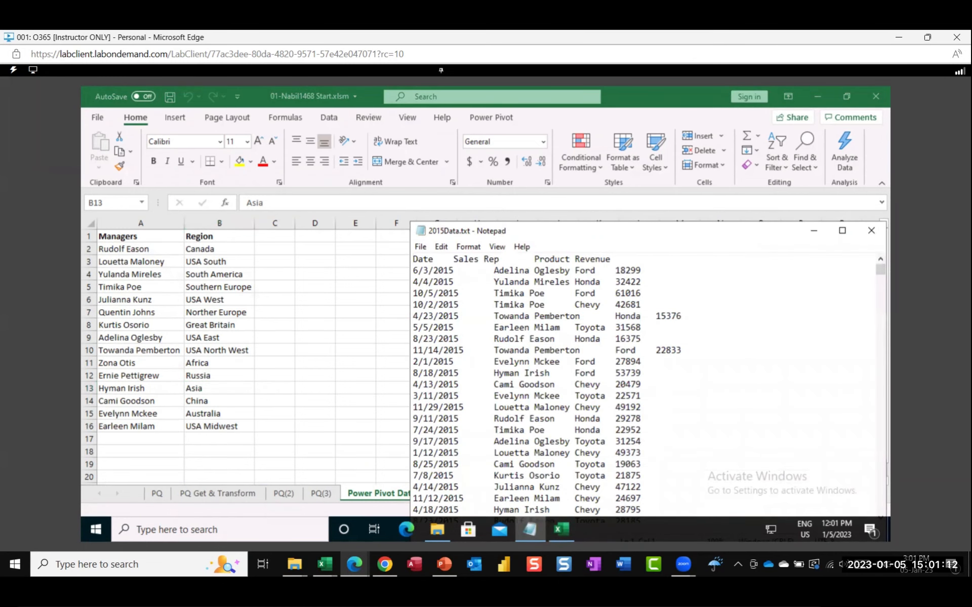
pyautogui.moveTo(622, 230); pyautogui.dragTo(614, 148)
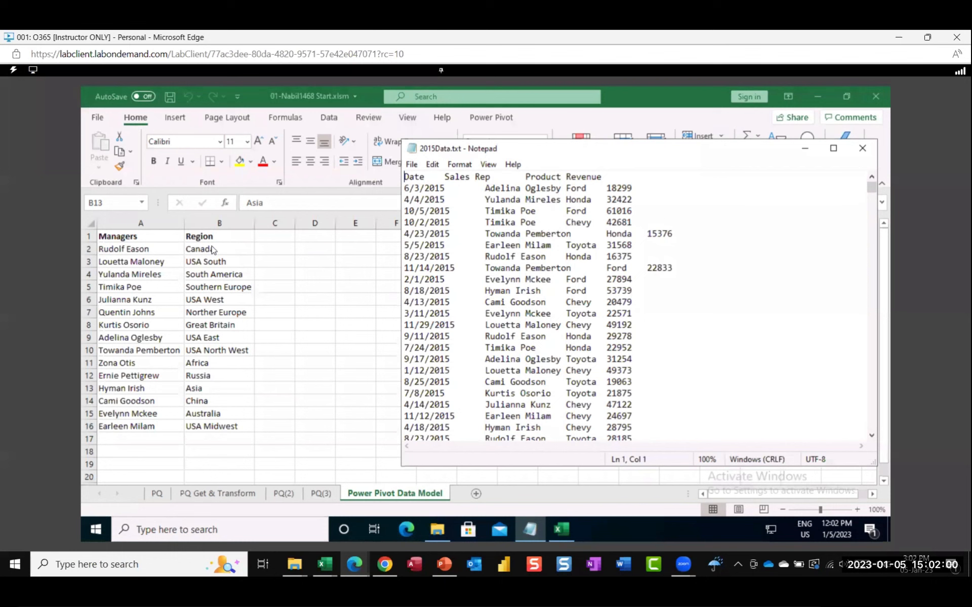
pyautogui.click(634, 210)
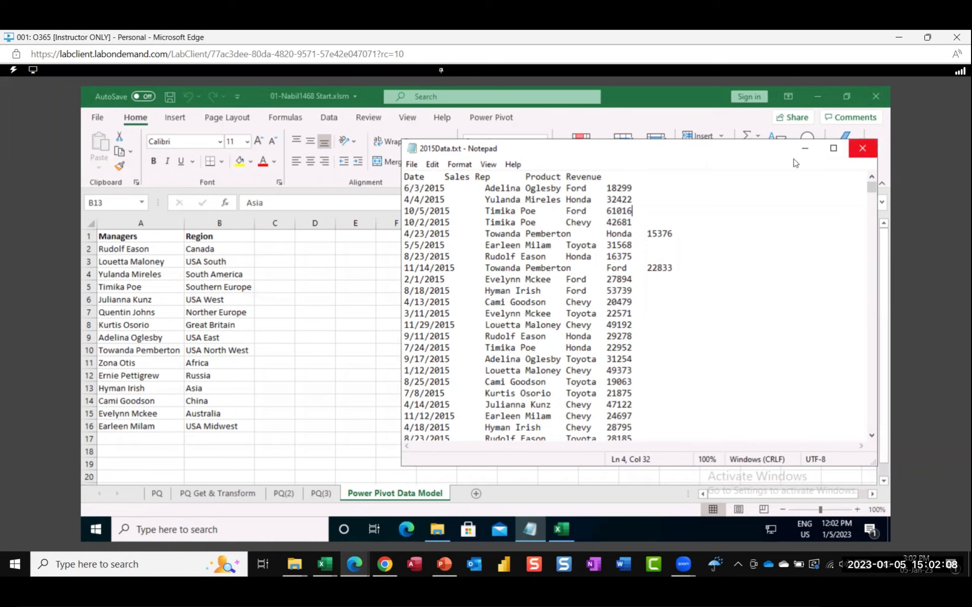
pyautogui.click(863, 150)
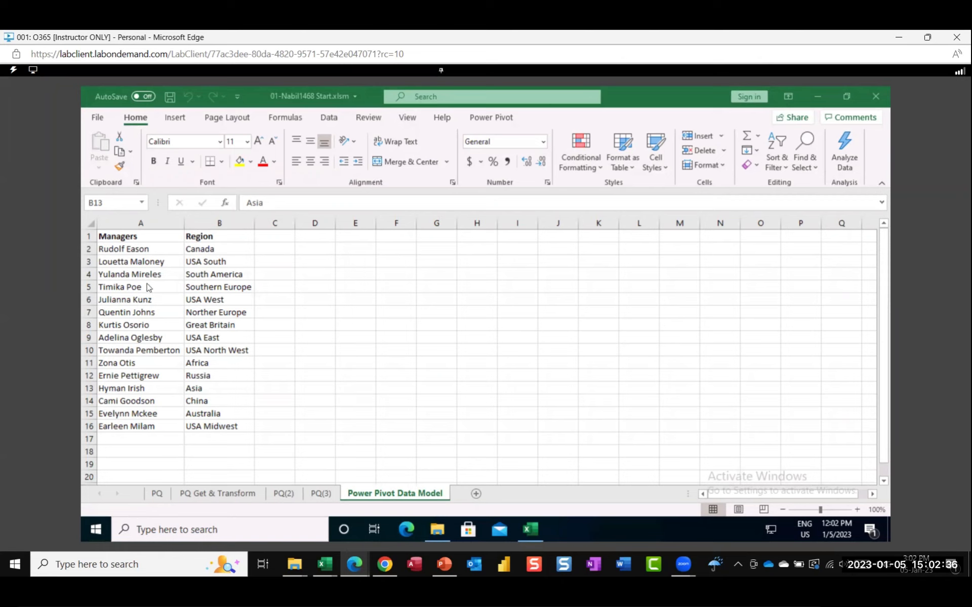
# Get data from a folder, choosing the First folder in Desktop > Power Query > 01-Nabil1468 as the source
pyautogui.click(335, 122)
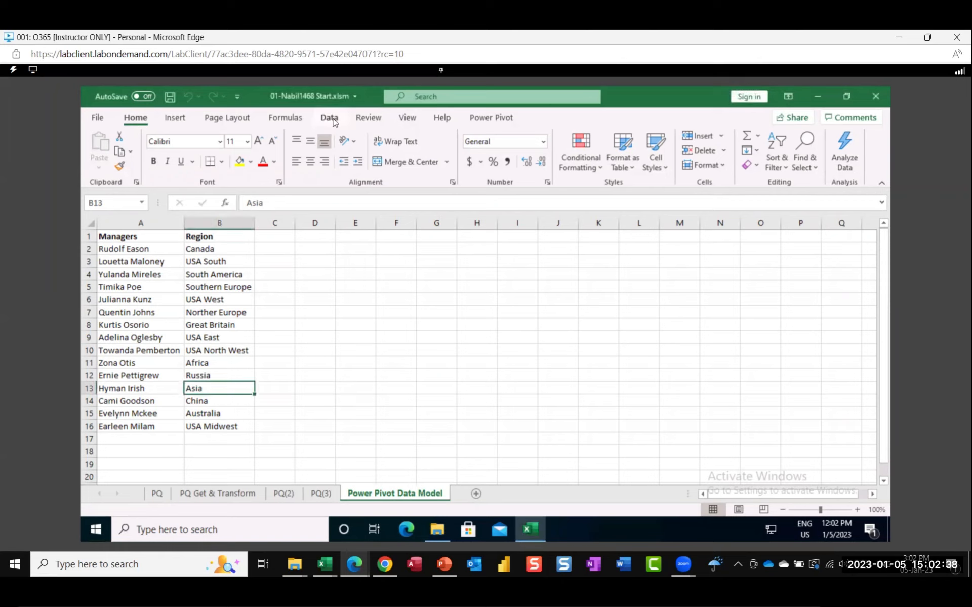
pyautogui.click(334, 120)
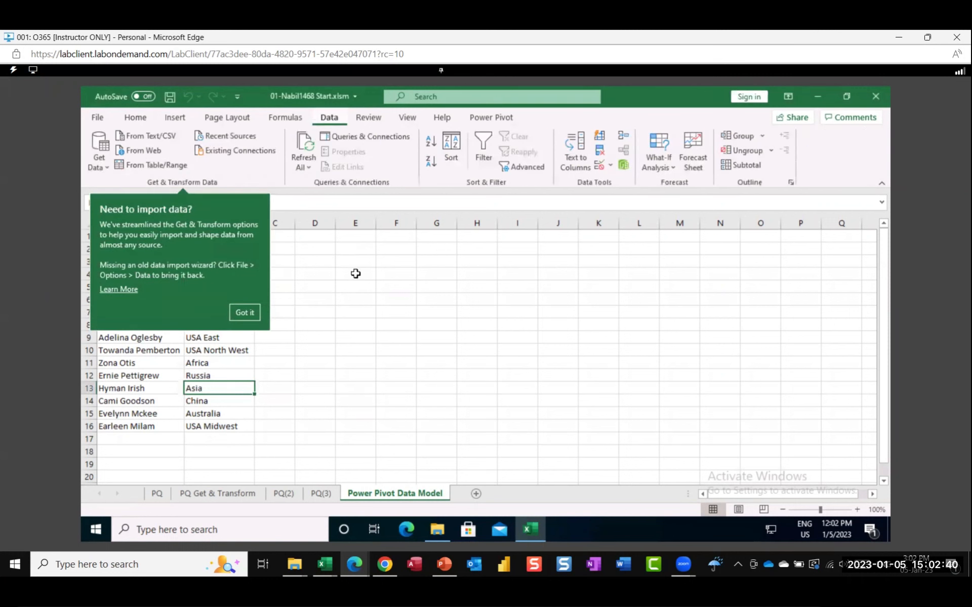
pyautogui.click(258, 312)
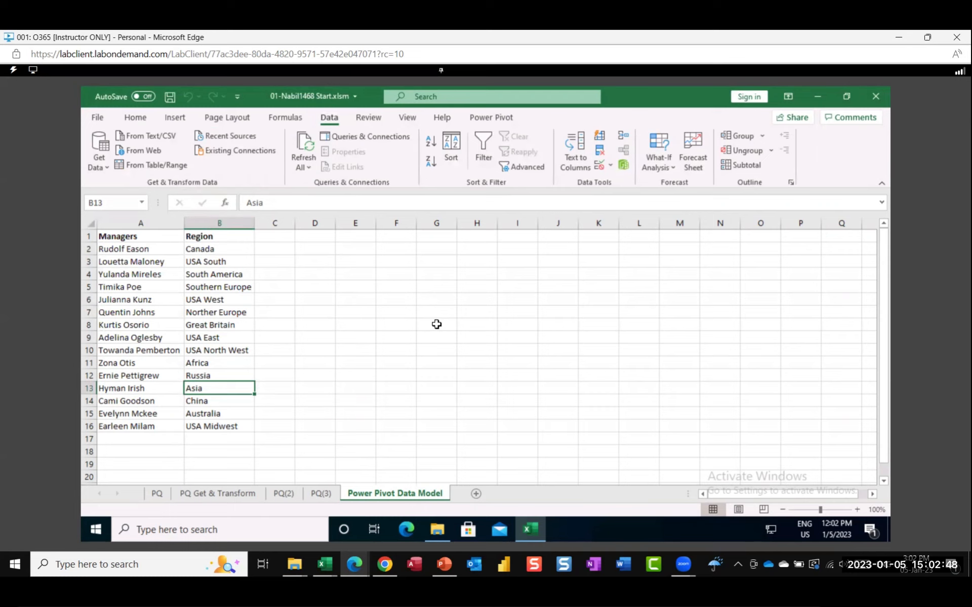
pyautogui.click(99, 162)
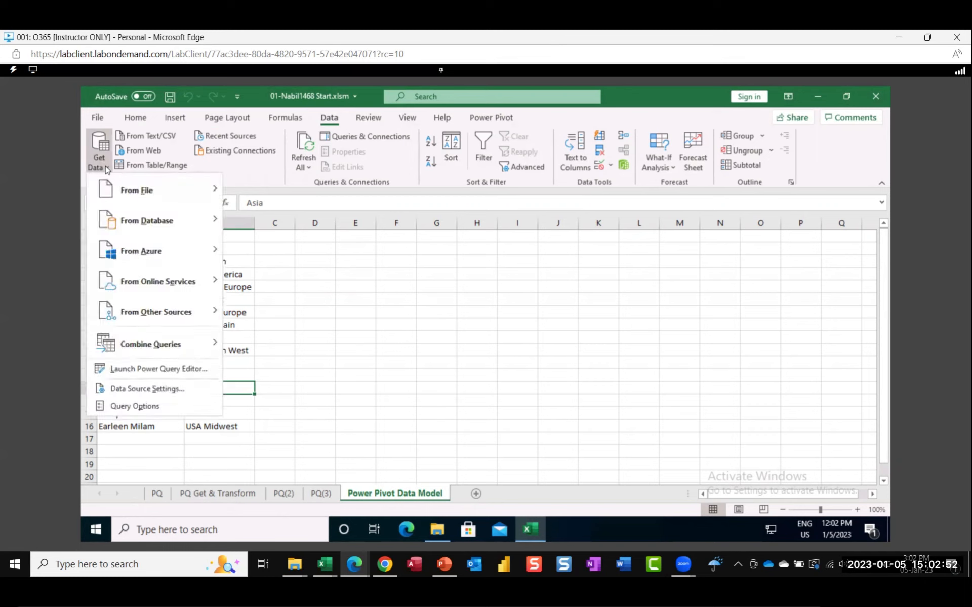
pyautogui.click(160, 197)
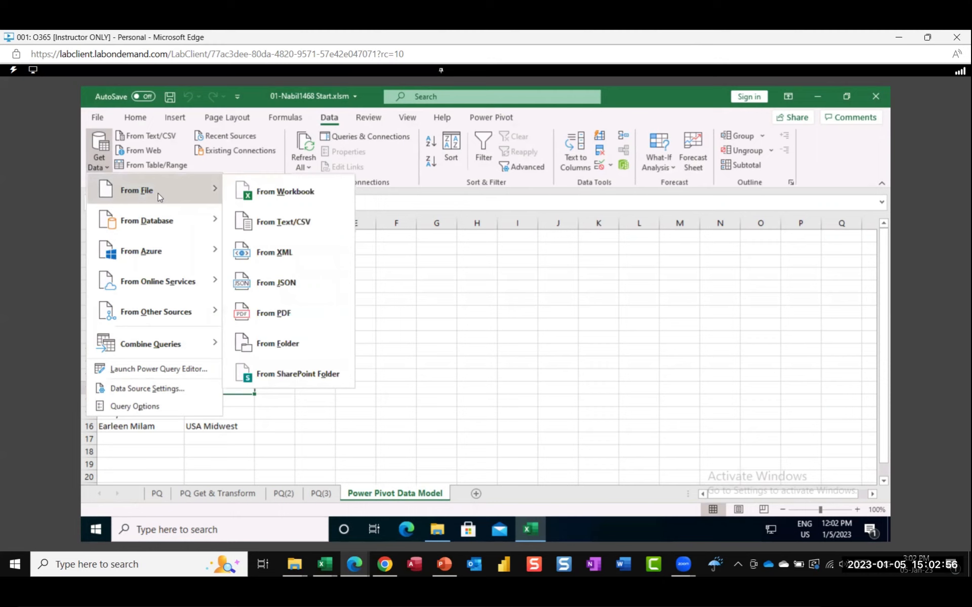
pyautogui.click(264, 348)
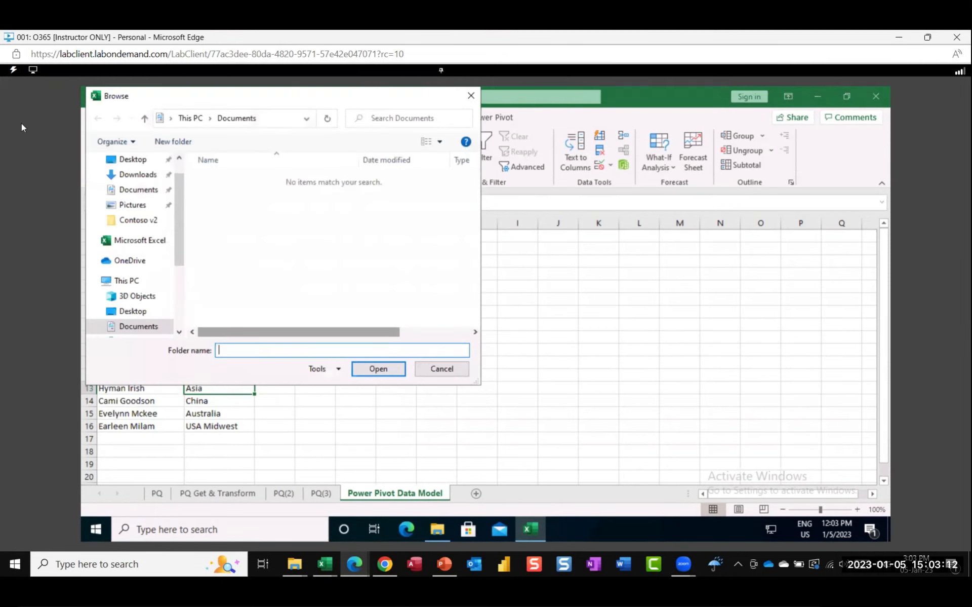
pyautogui.moveTo(270, 96); pyautogui.dragTo(436, 125)
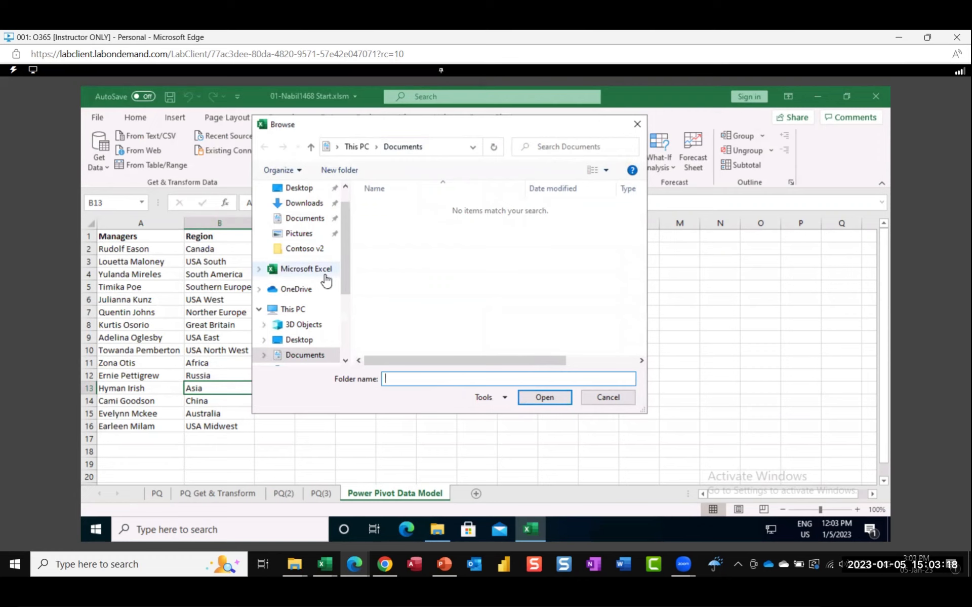
pyautogui.click(300, 188)
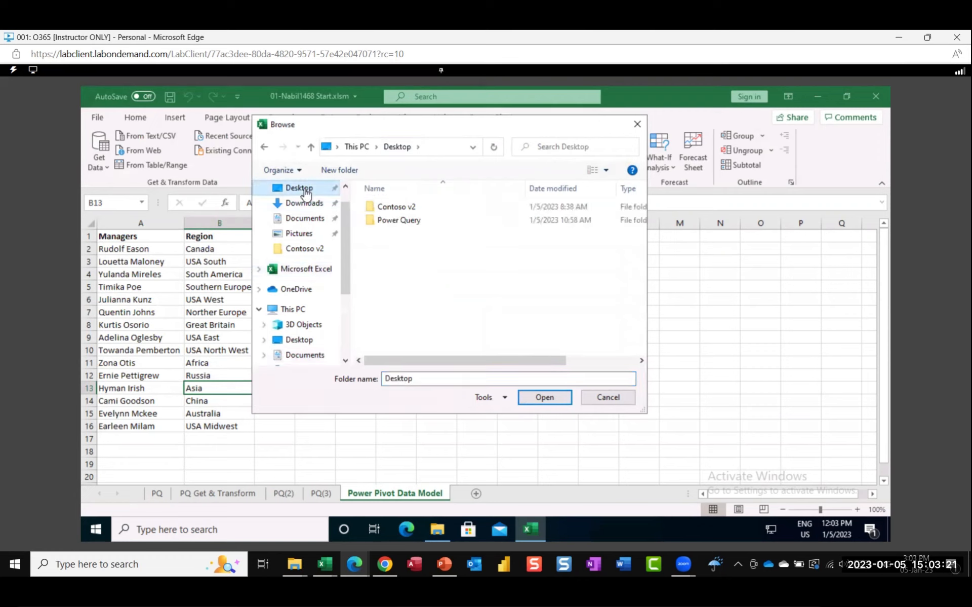
pyautogui.click(400, 221)
pyautogui.doubleClick(399, 222)
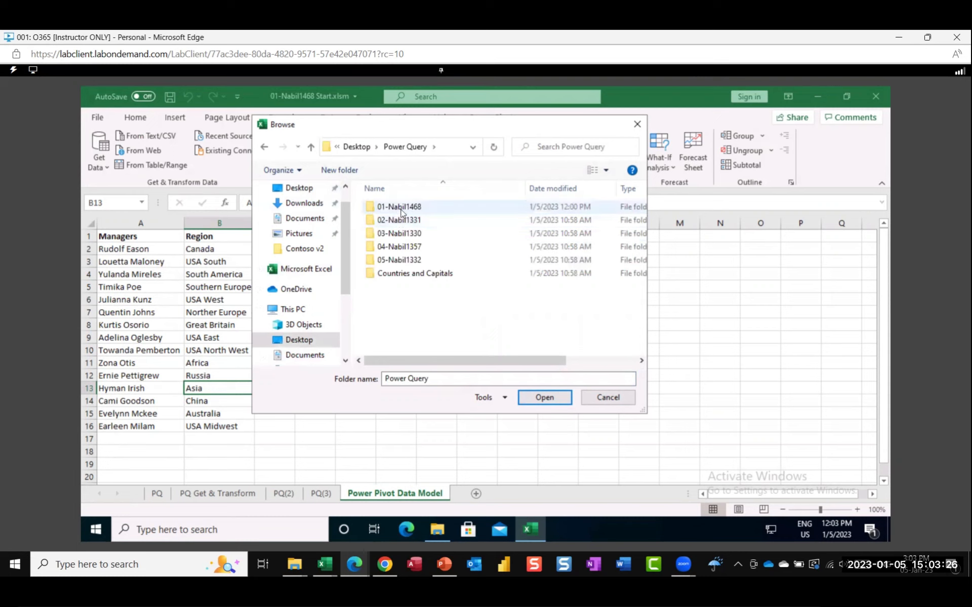
pyautogui.doubleClick(401, 208)
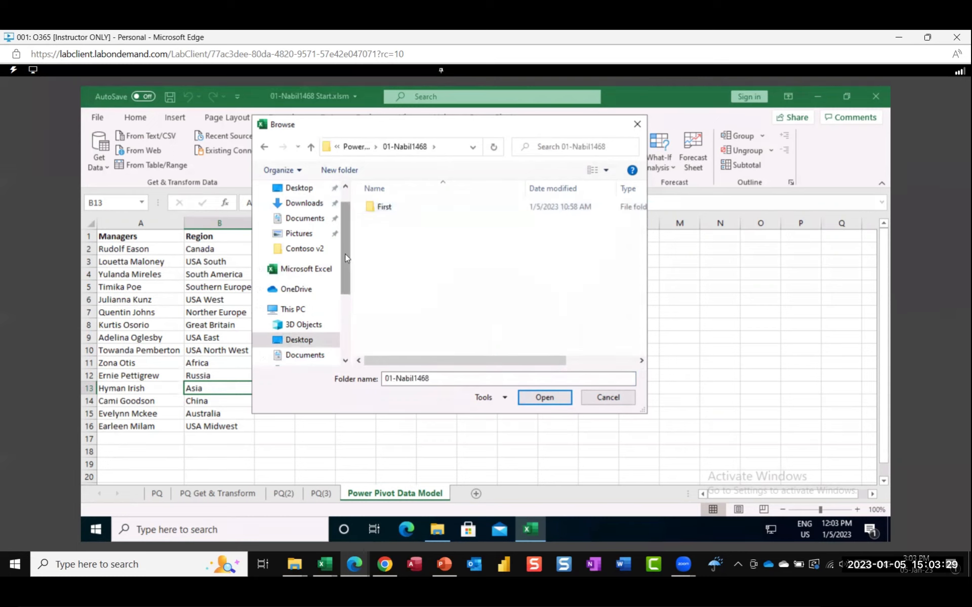
pyautogui.click(400, 207)
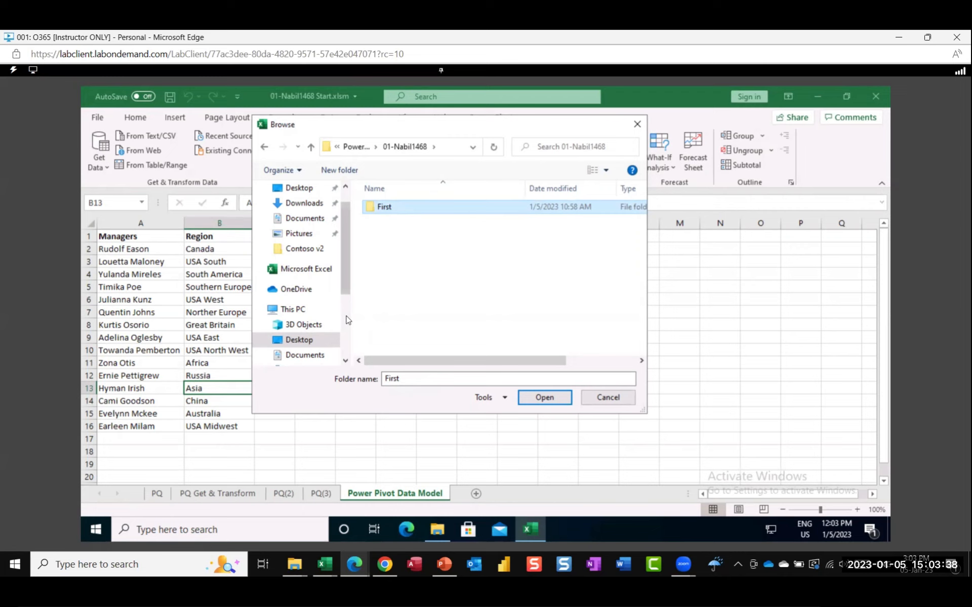
pyautogui.click(548, 398)
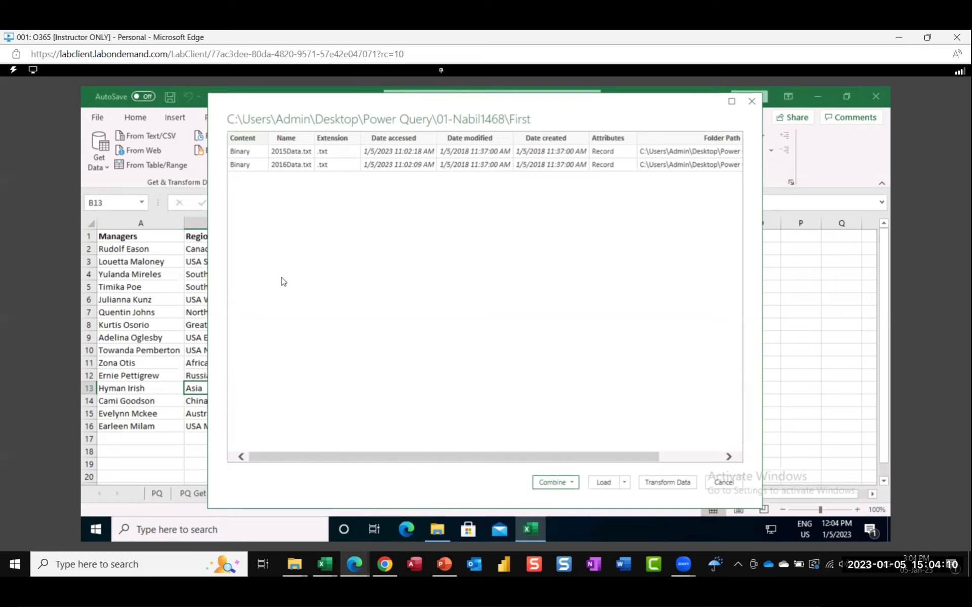
# Load the folder's file list into the Power Query Editor for transformation and rename the query FinalSales
pyautogui.click(668, 481)
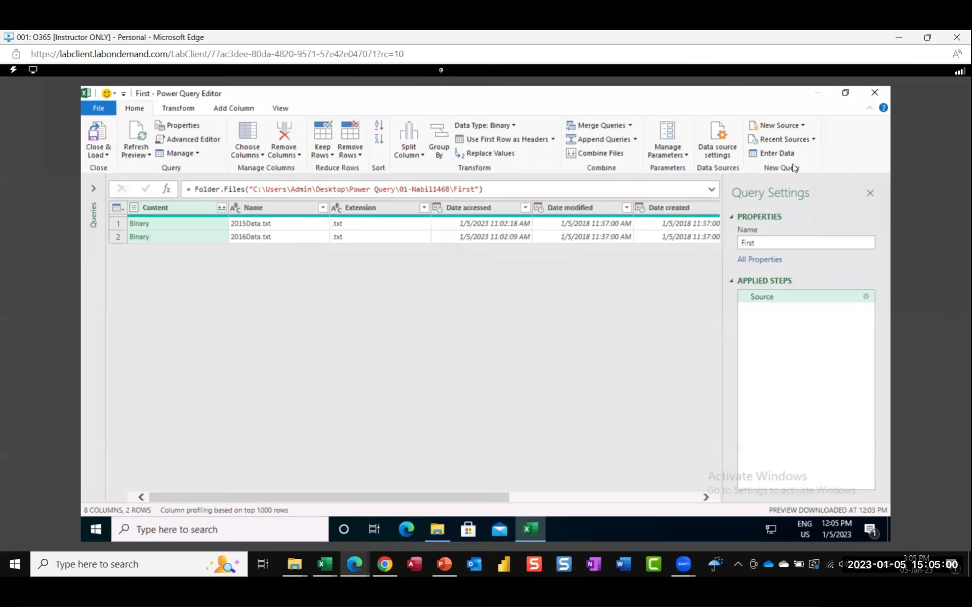
pyautogui.click(774, 245)
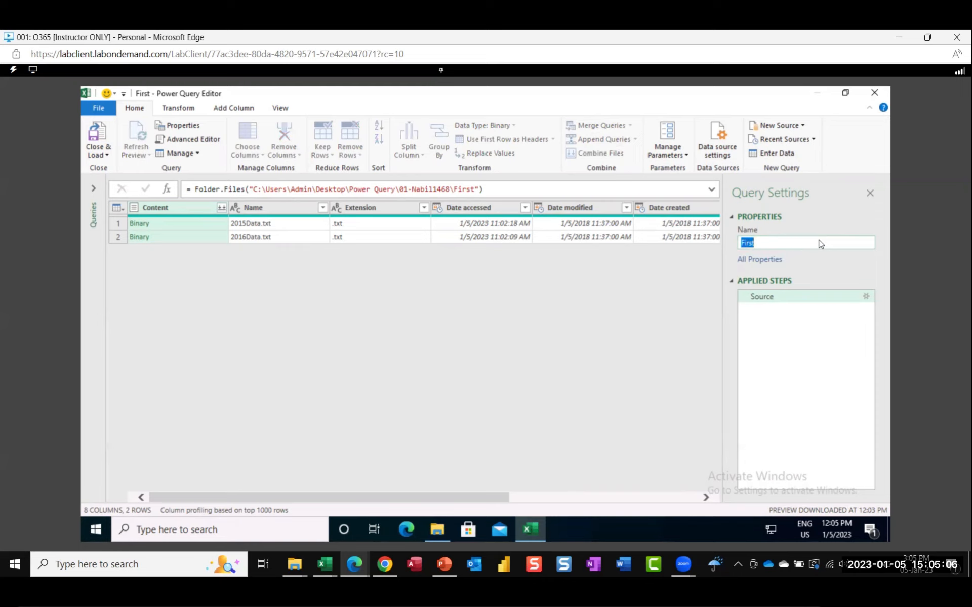
pyautogui.write('FinalSales')
pyautogui.press('Return')
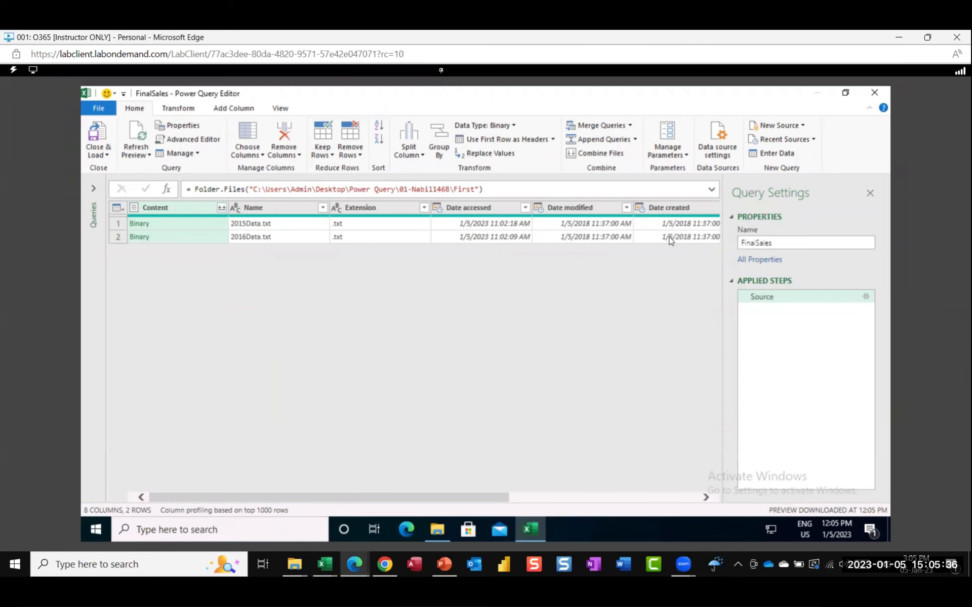
# Remove all columns except Content and combine its files using the first file as sample and Tab as delimiter
pyautogui.rightClick(181, 208)
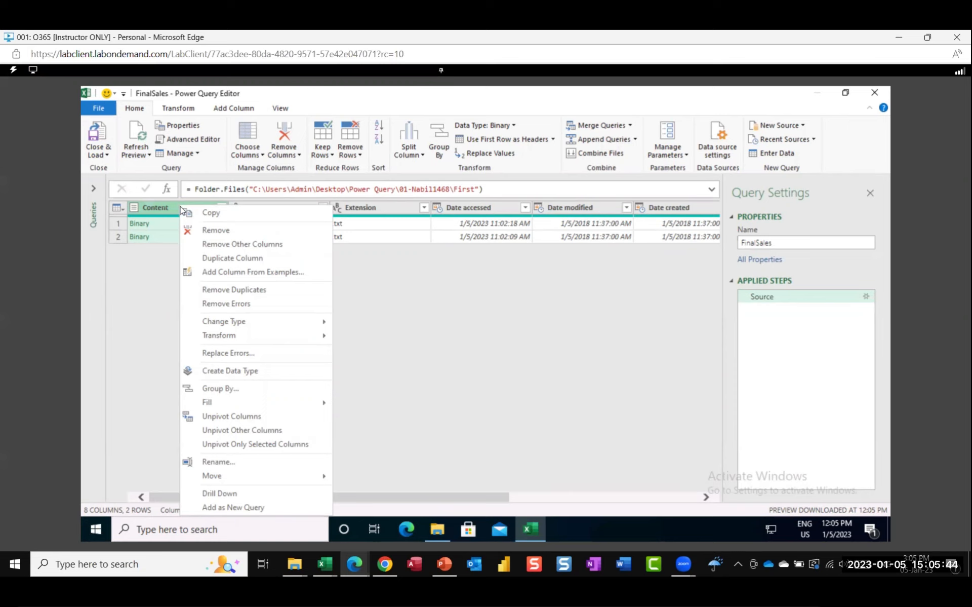
pyautogui.click(237, 246)
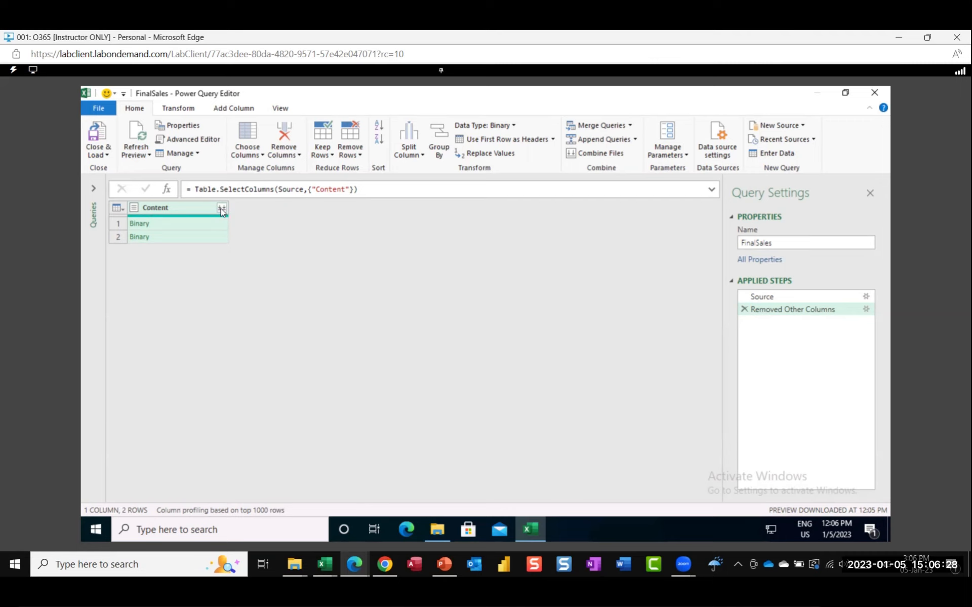
pyautogui.click(222, 209)
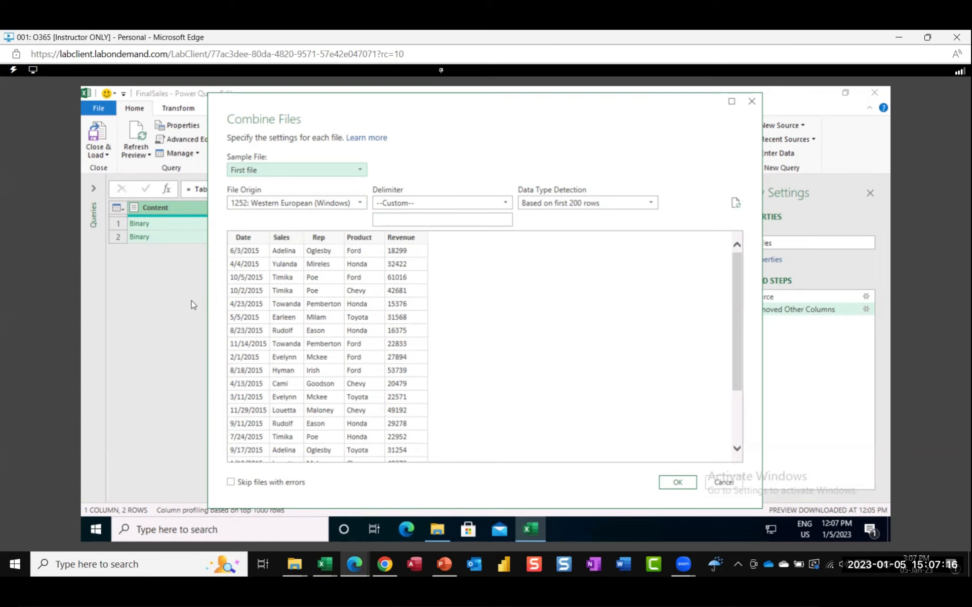
pyautogui.click(506, 205)
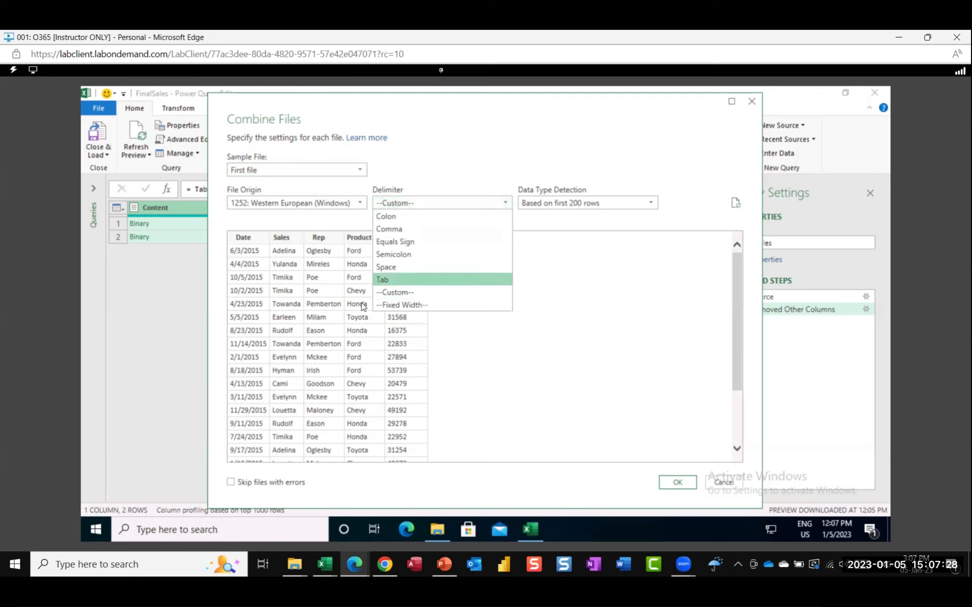
pyautogui.click(392, 281)
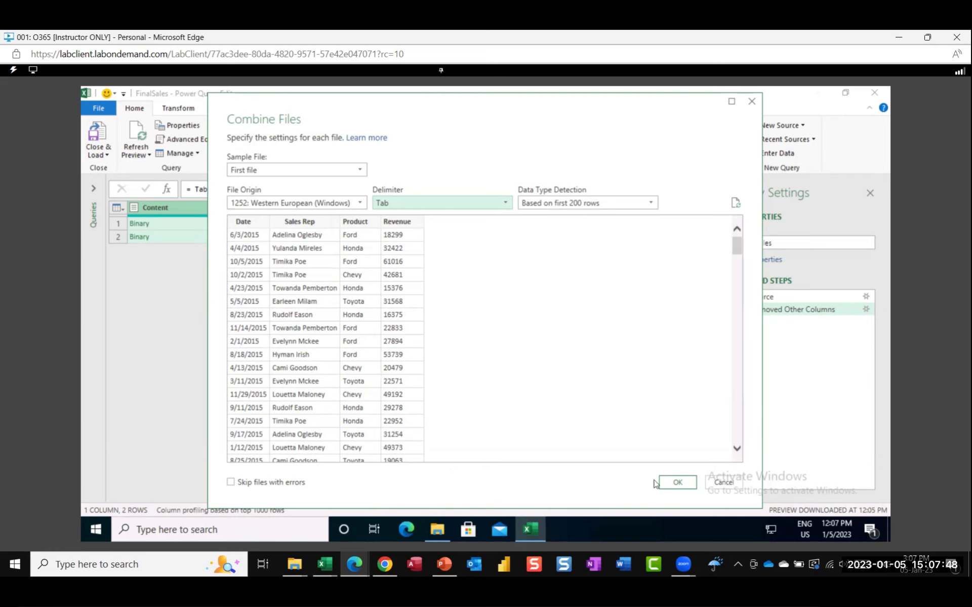
pyautogui.click(678, 482)
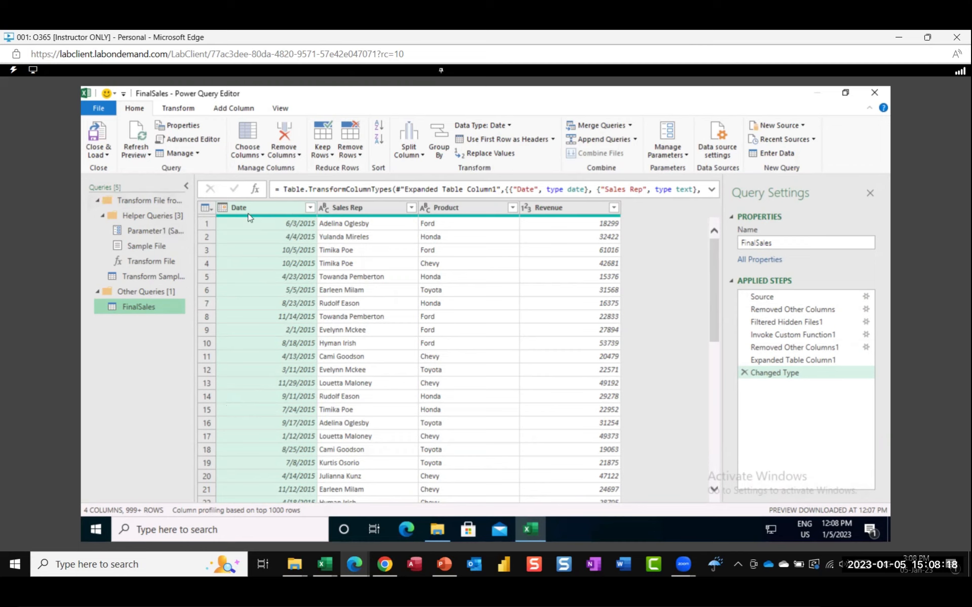
# Rename the Sales Rep column to Manager and change the Revenue column's data type to Currency
pyautogui.doubleClick(356, 213)
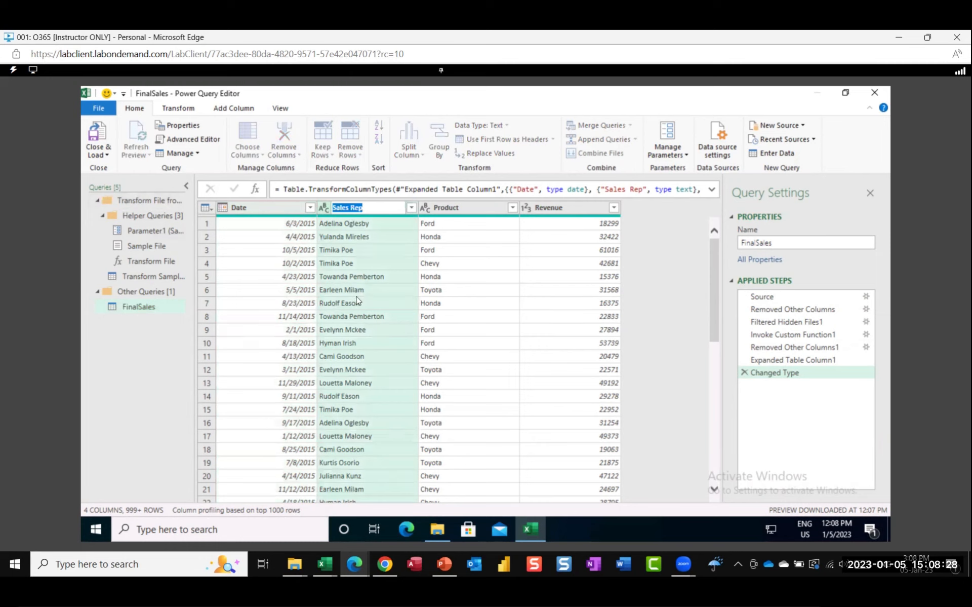
pyautogui.write('Manager')
pyautogui.press('Return')
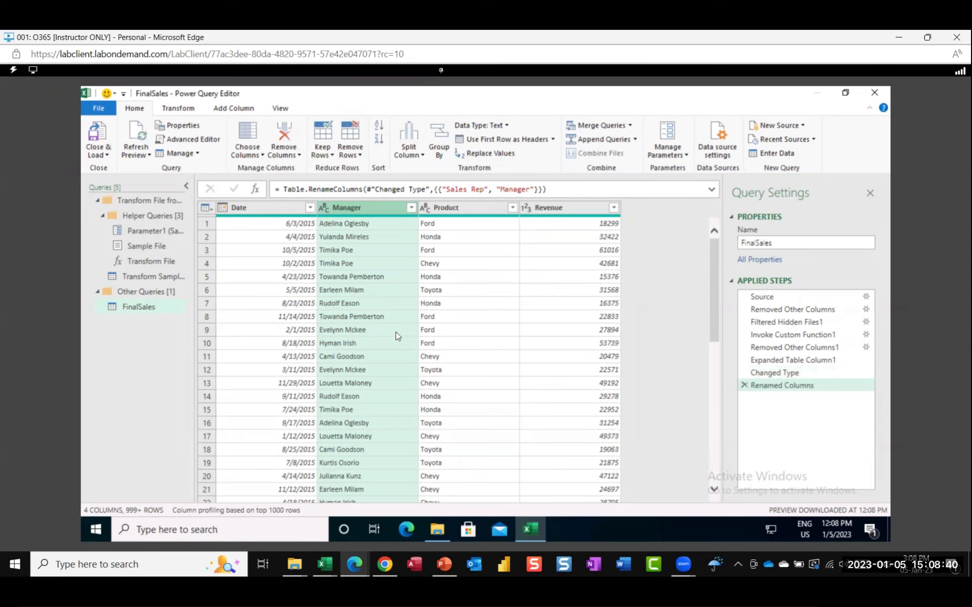
pyautogui.click(222, 211)
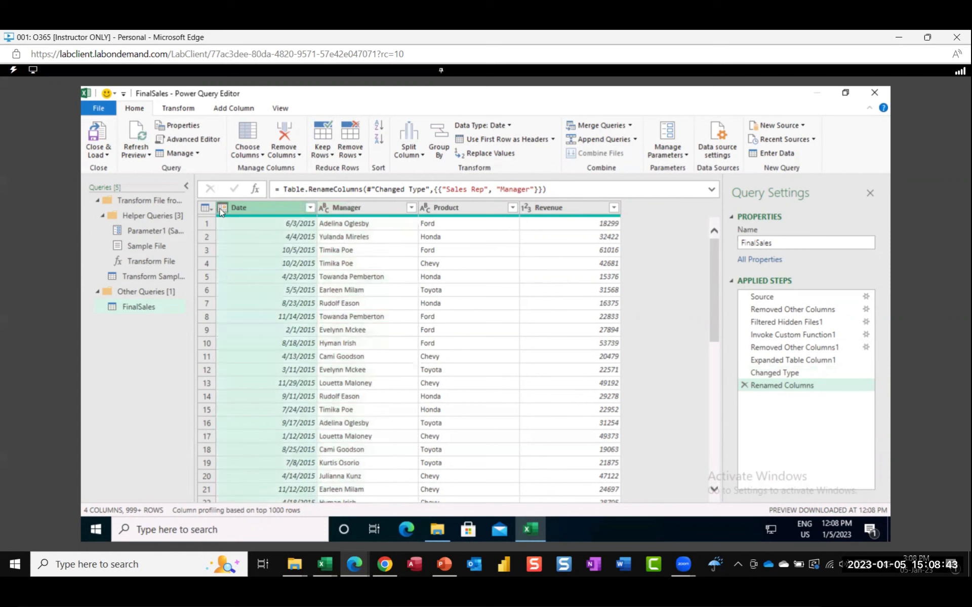
pyautogui.click(268, 208)
pyautogui.click(527, 208)
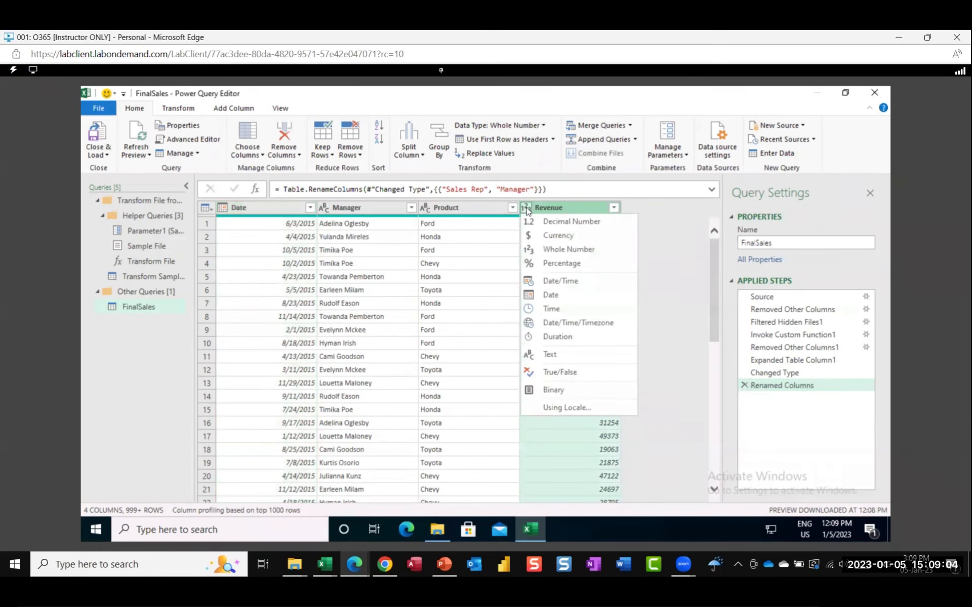
pyautogui.click(556, 242)
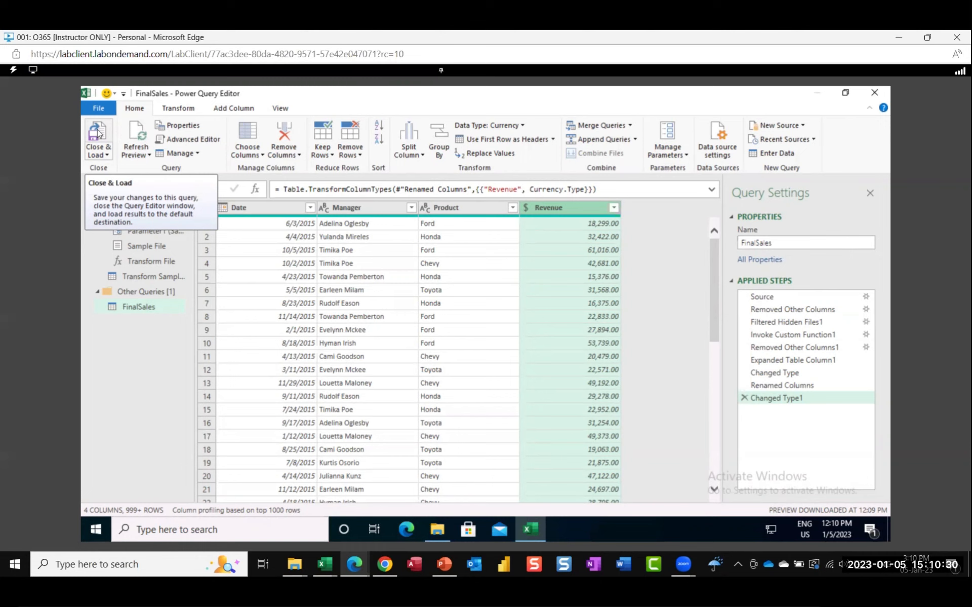
# Close the query editor and load FinalSales as a connection only, adding its data to the Data Model
pyautogui.click(107, 154)
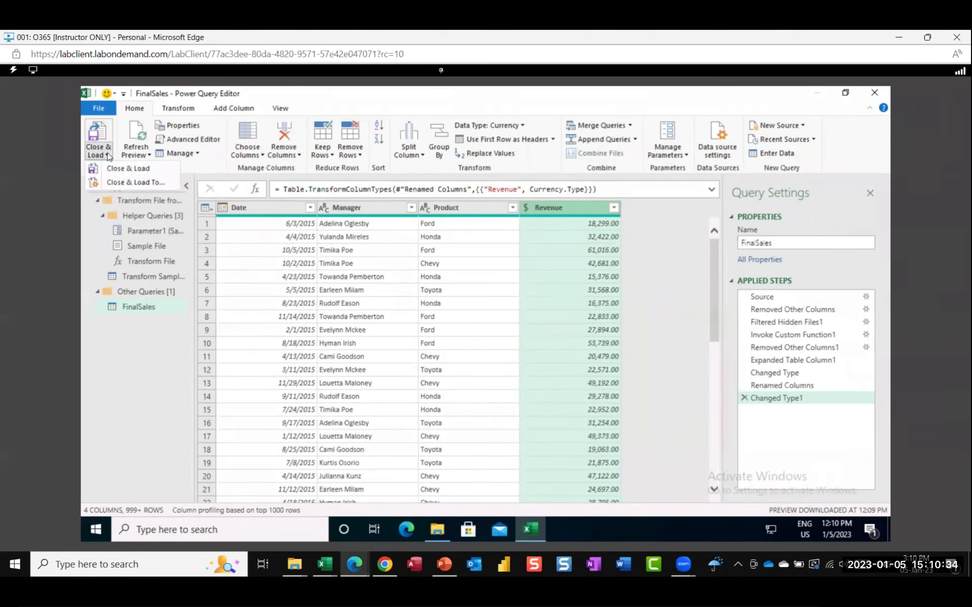
pyautogui.click(136, 182)
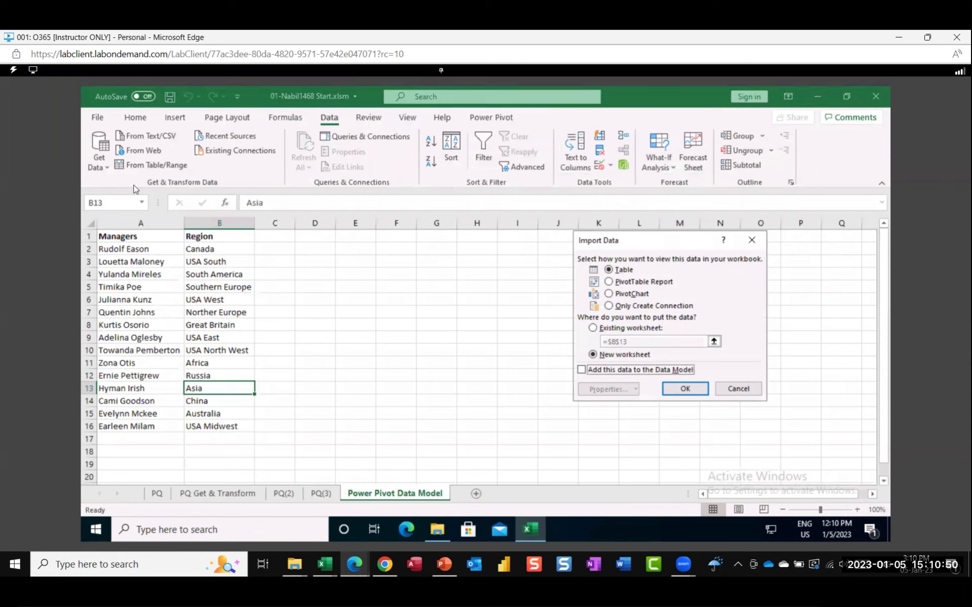
pyautogui.click(609, 305)
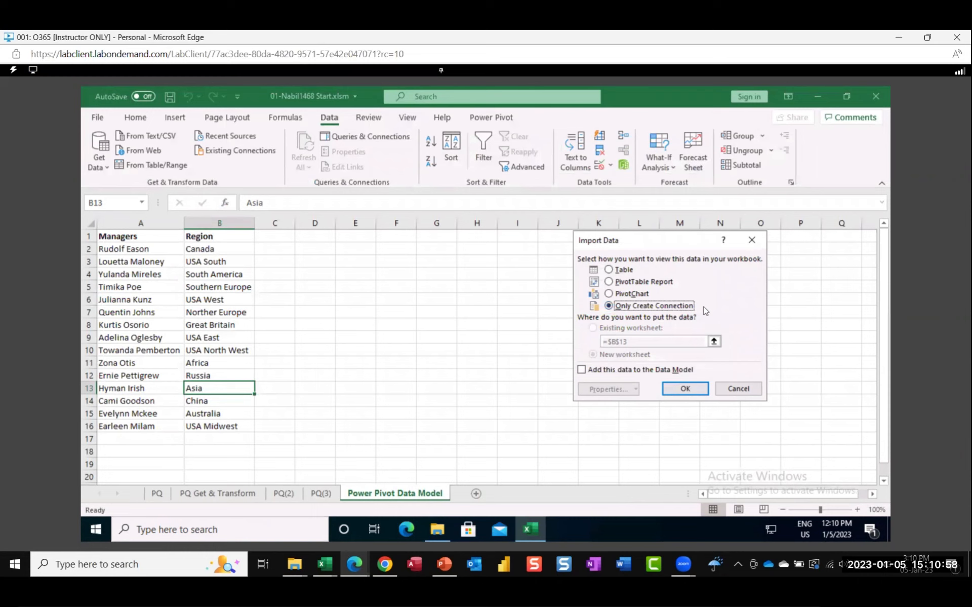
pyautogui.click(581, 370)
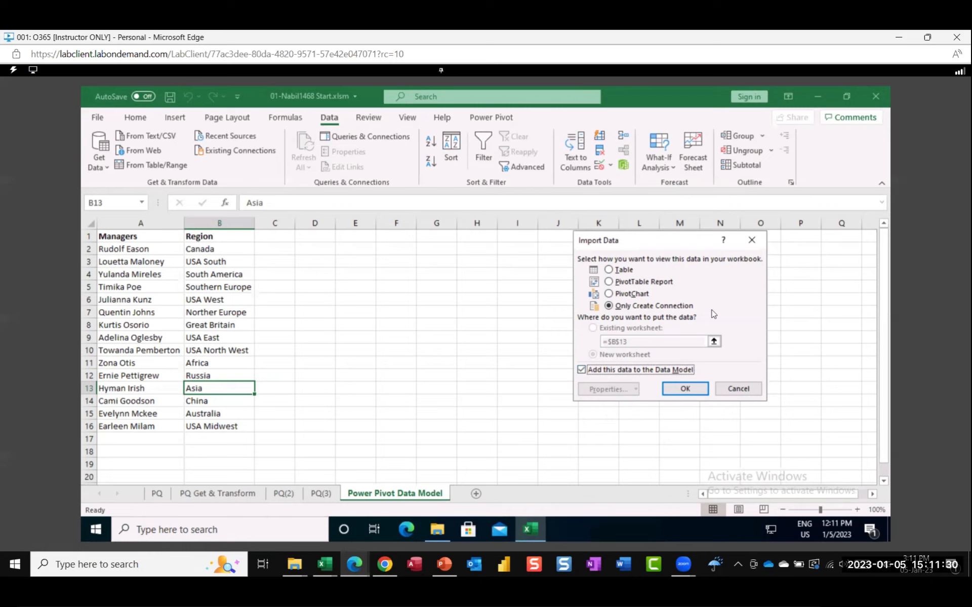
pyautogui.click(686, 388)
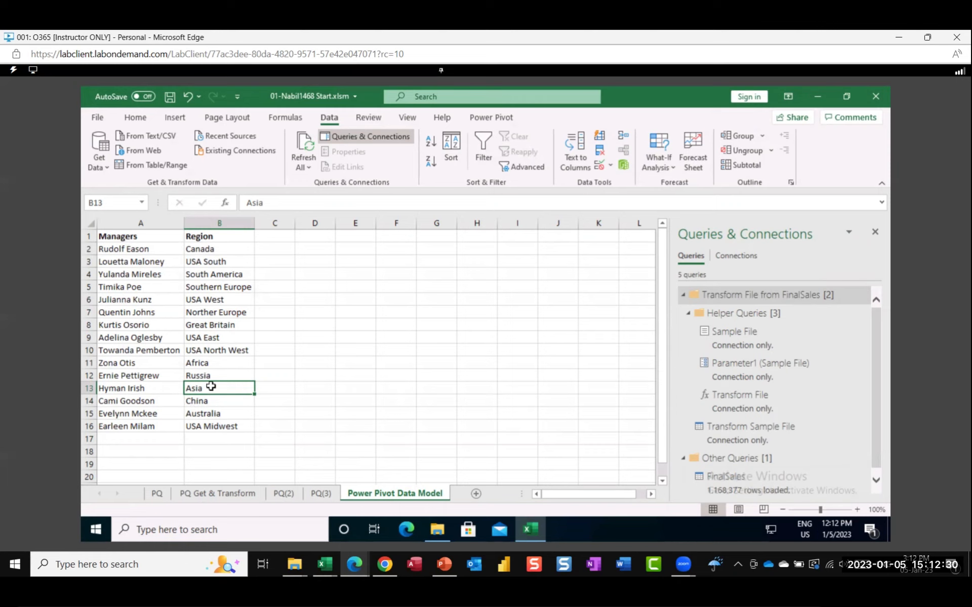
# Convert the Managers and Region range A1:B16 into a table with headers and name it ManagerRegions
pyautogui.click(152, 310)
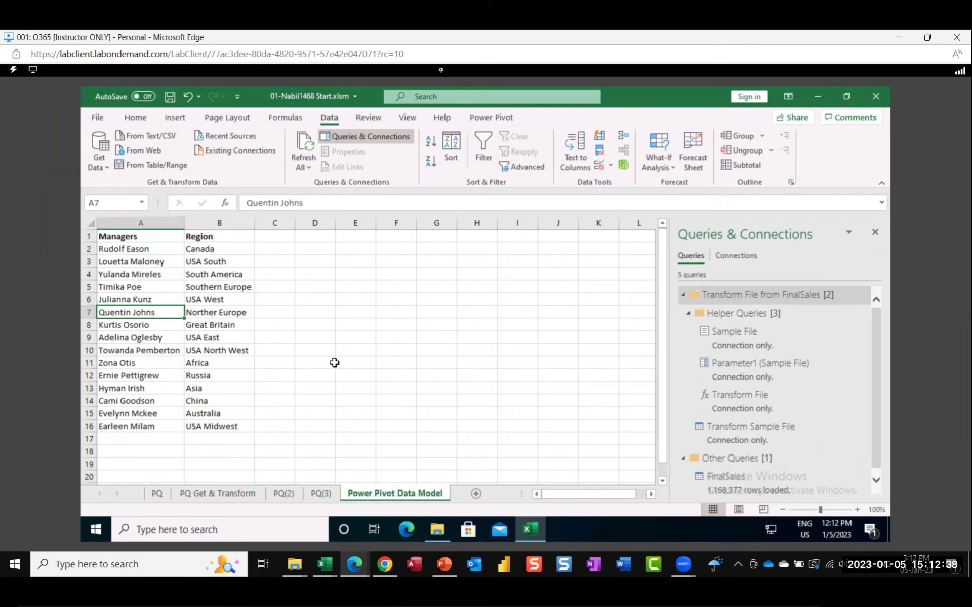
pyautogui.hotkey('ctrl', 't')
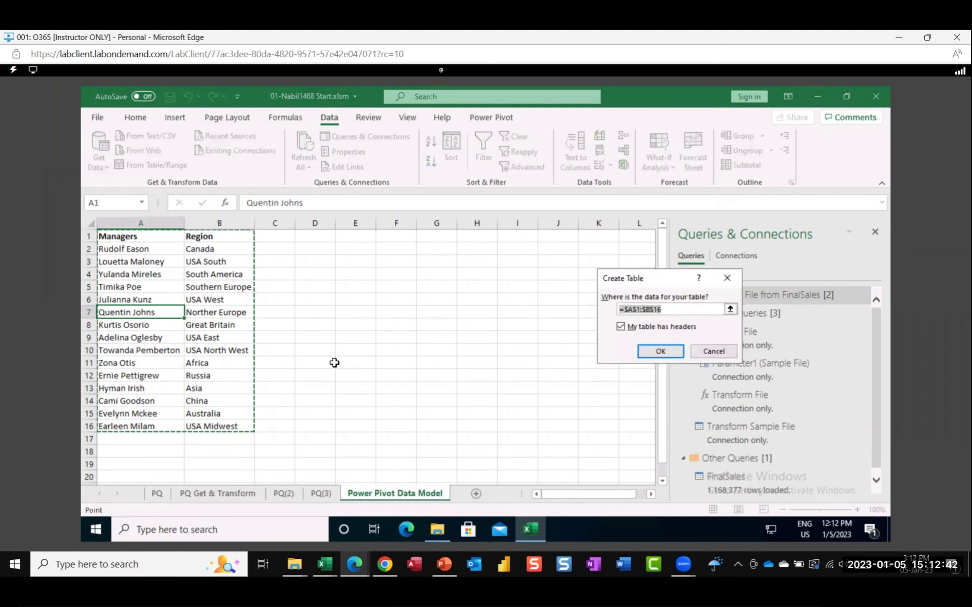
pyautogui.press('Return')
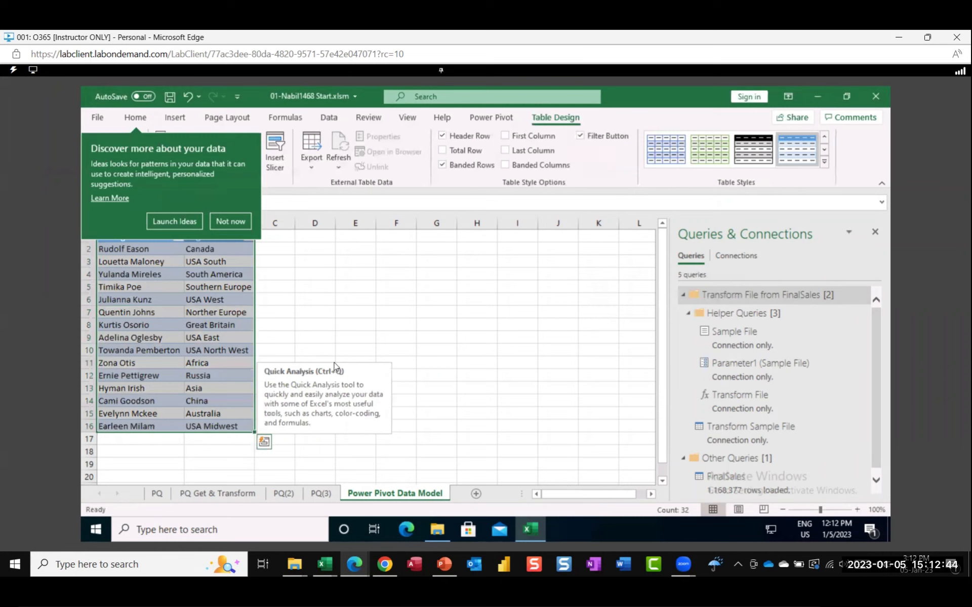
pyautogui.click(241, 223)
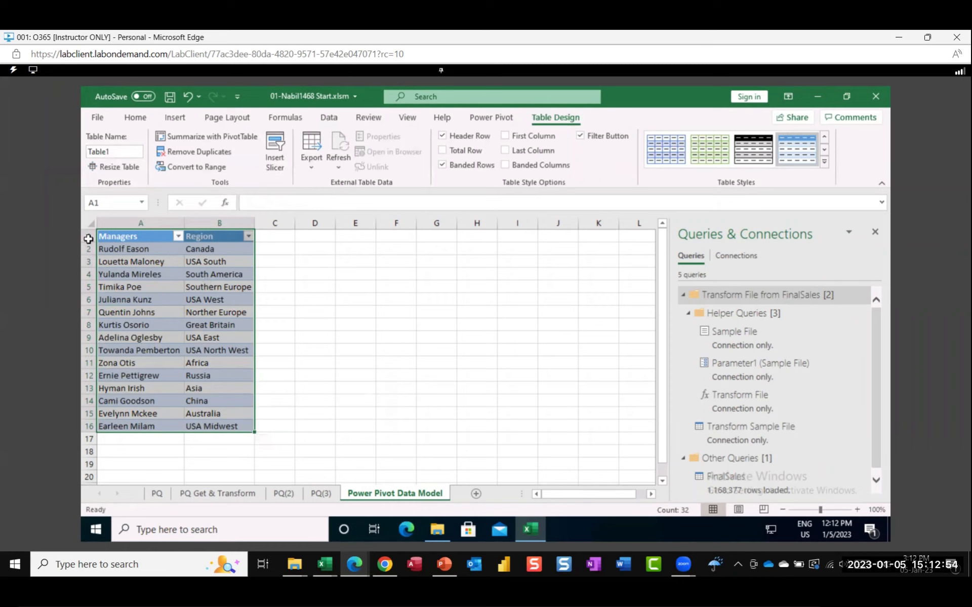
pyautogui.click(116, 149)
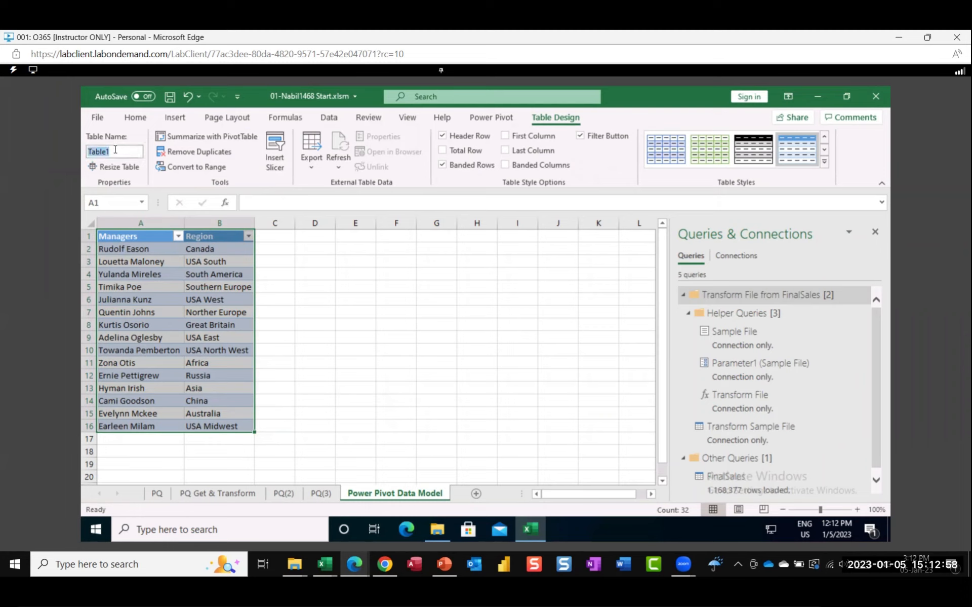
pyautogui.write('ManagerRegions')
pyautogui.press('Return')
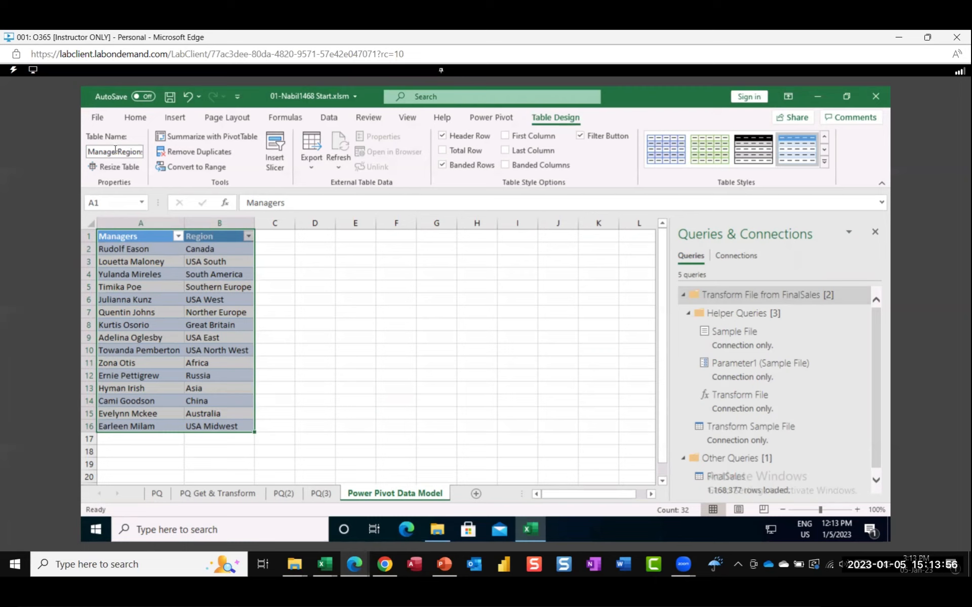
# Add the ManagerRegions table to the Data Model and relate its Managers column to the Manager column of FinalSales
pyautogui.click(504, 118)
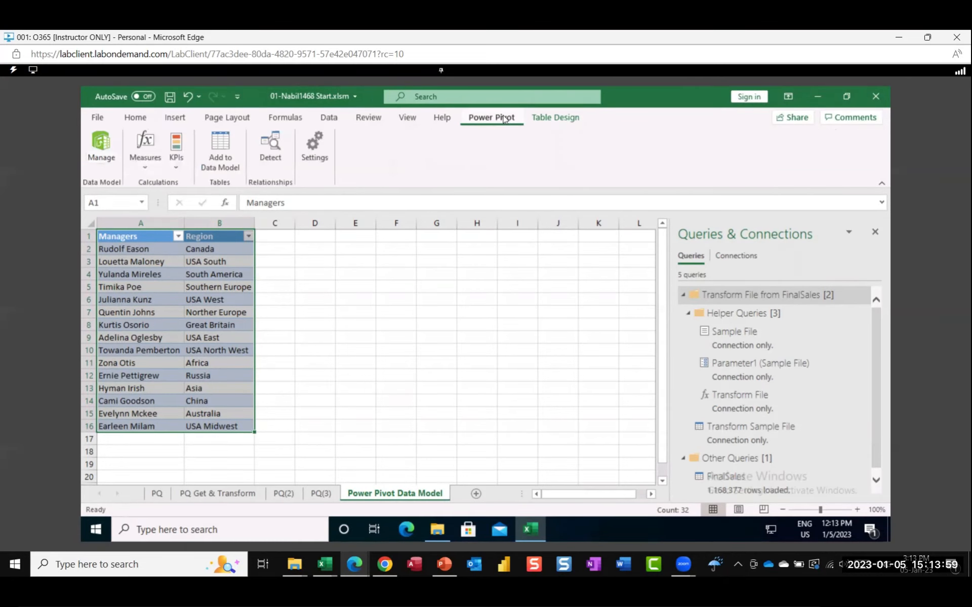
pyautogui.click(221, 156)
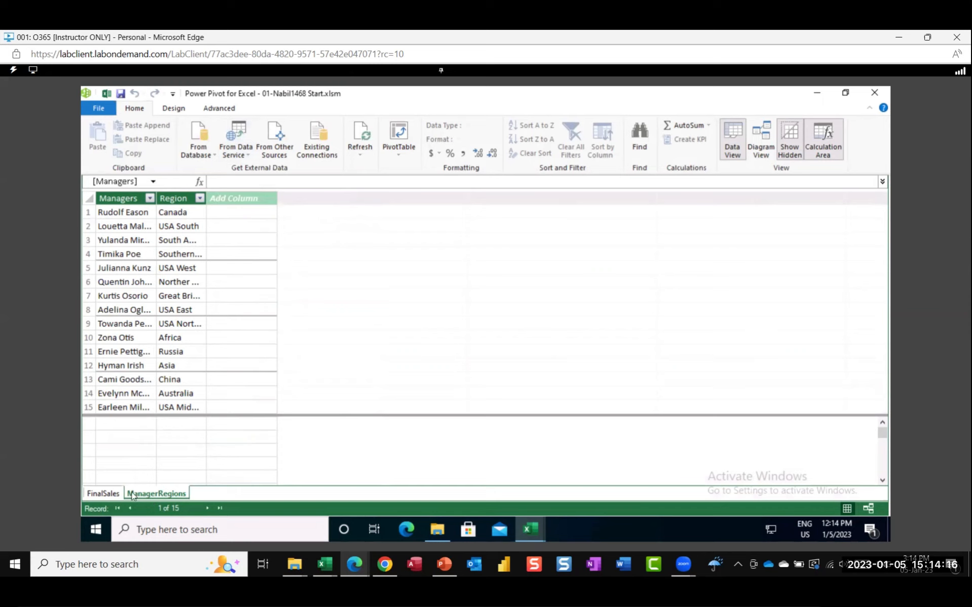
pyautogui.click(94, 495)
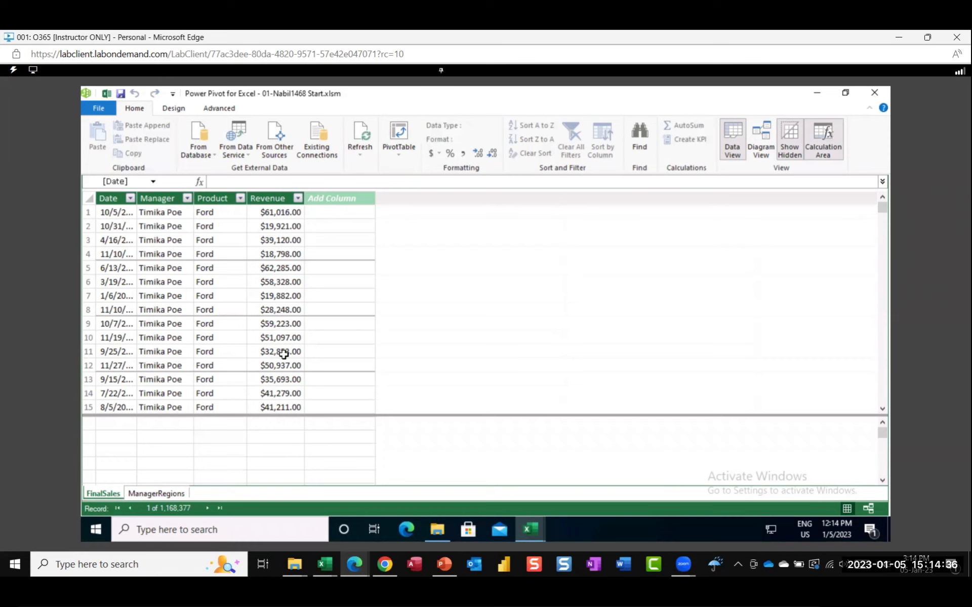
pyautogui.click(165, 494)
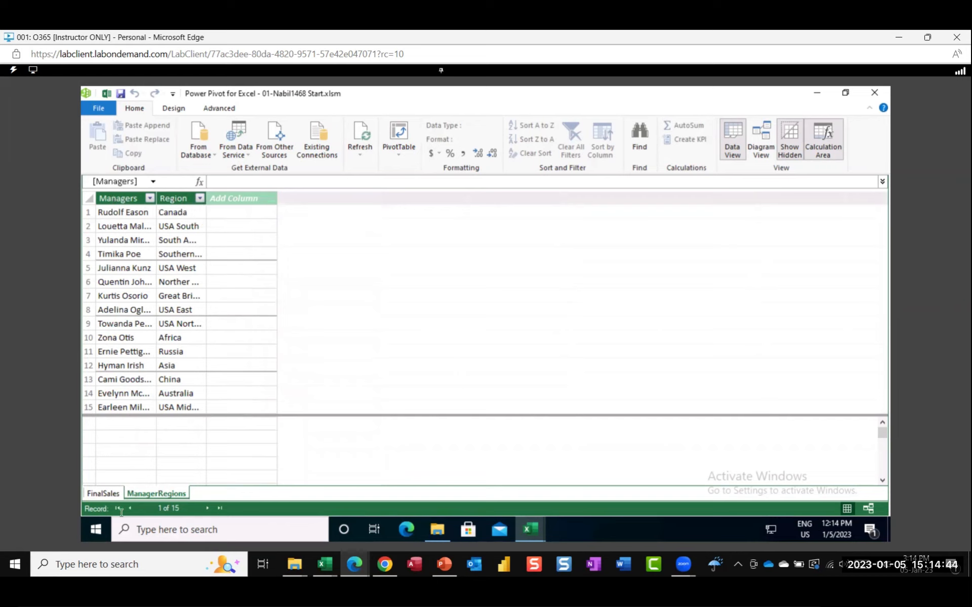
pyautogui.click(94, 493)
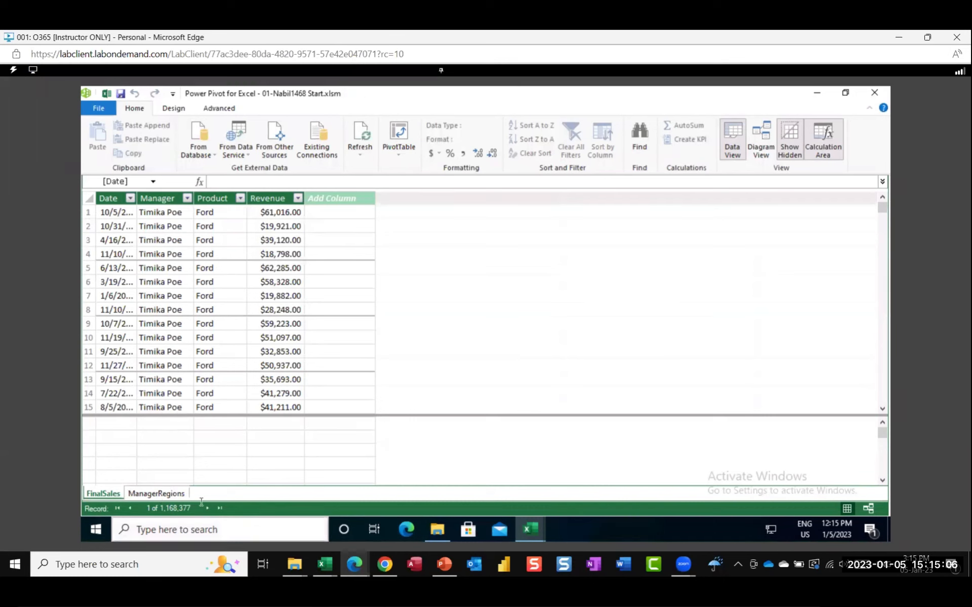
pyautogui.click(155, 494)
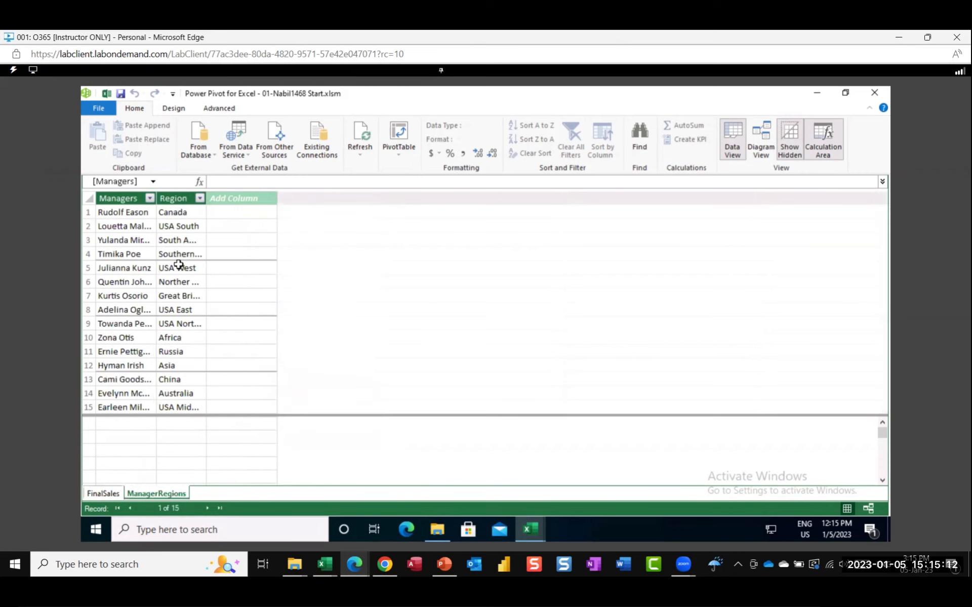
pyautogui.click(101, 494)
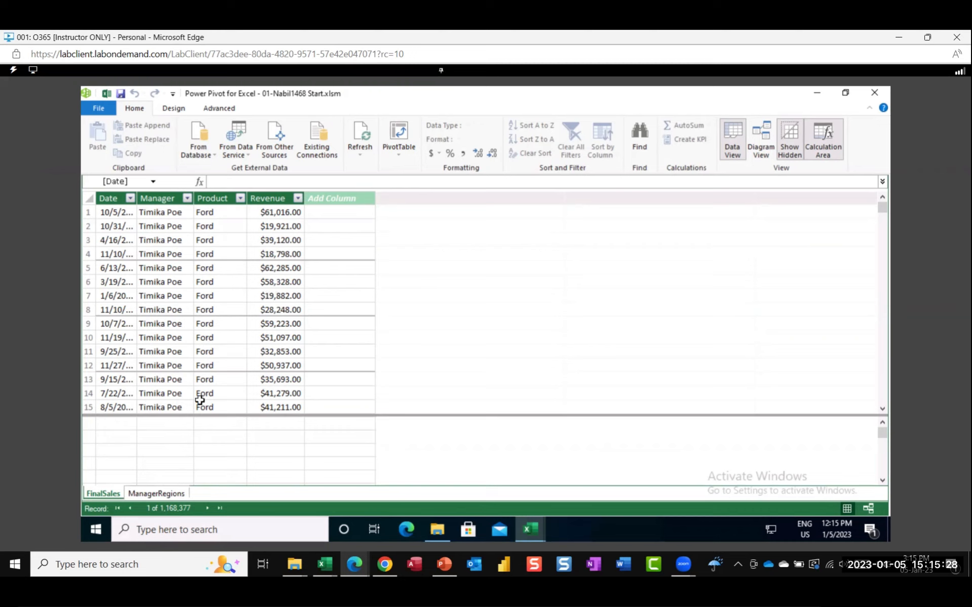
pyautogui.click(758, 146)
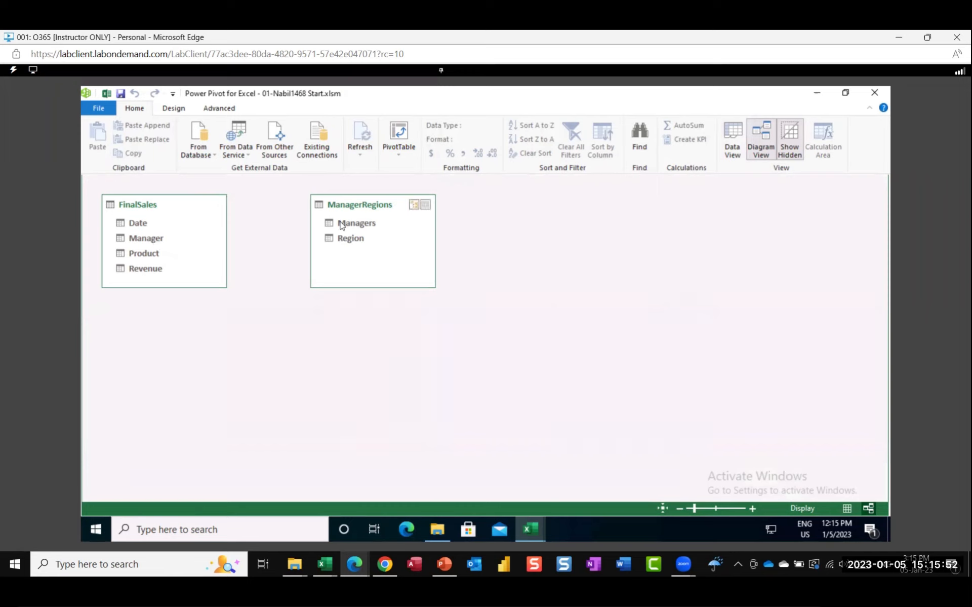
pyautogui.moveTo(352, 226); pyautogui.dragTo(157, 239)
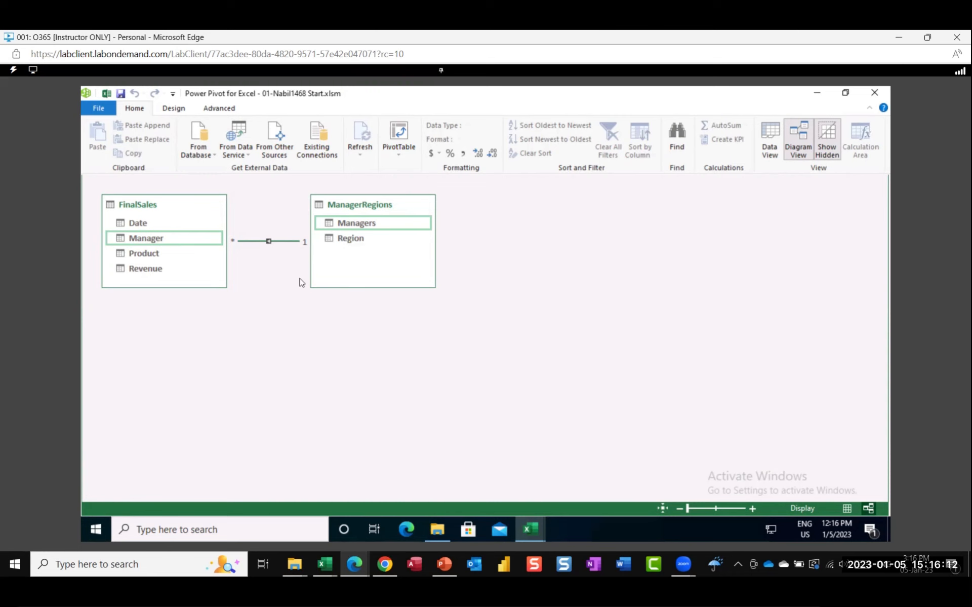
# Create a PivotTable from the Data Model on a new worksheet and enable the workbook's external data connections
pyautogui.click(398, 133)
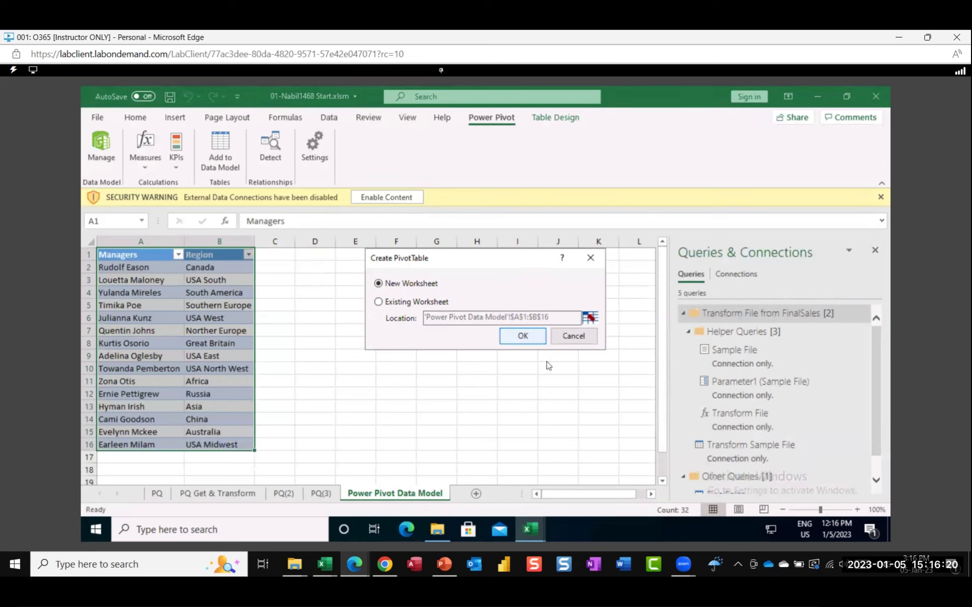
pyautogui.click(524, 334)
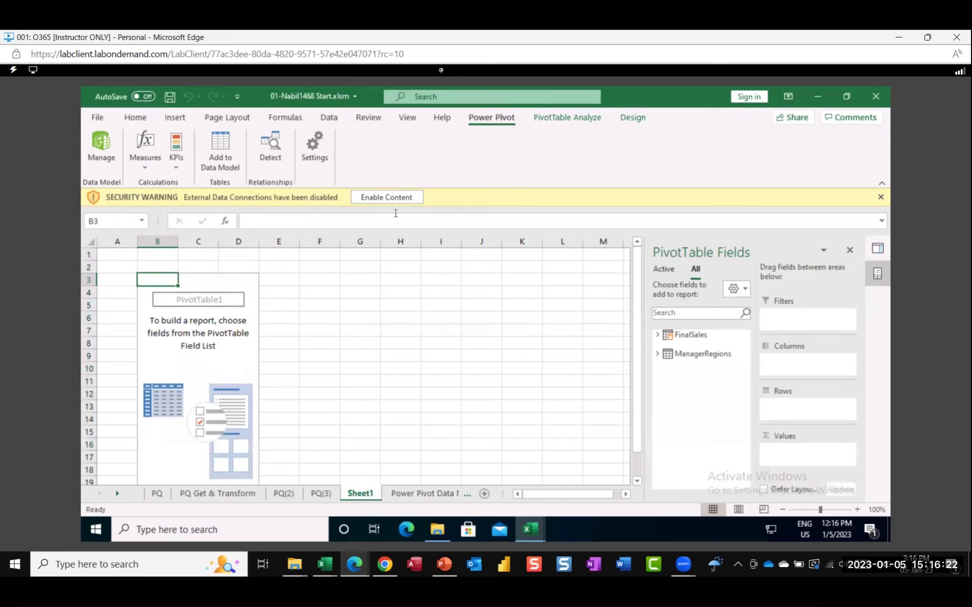
pyautogui.click(398, 197)
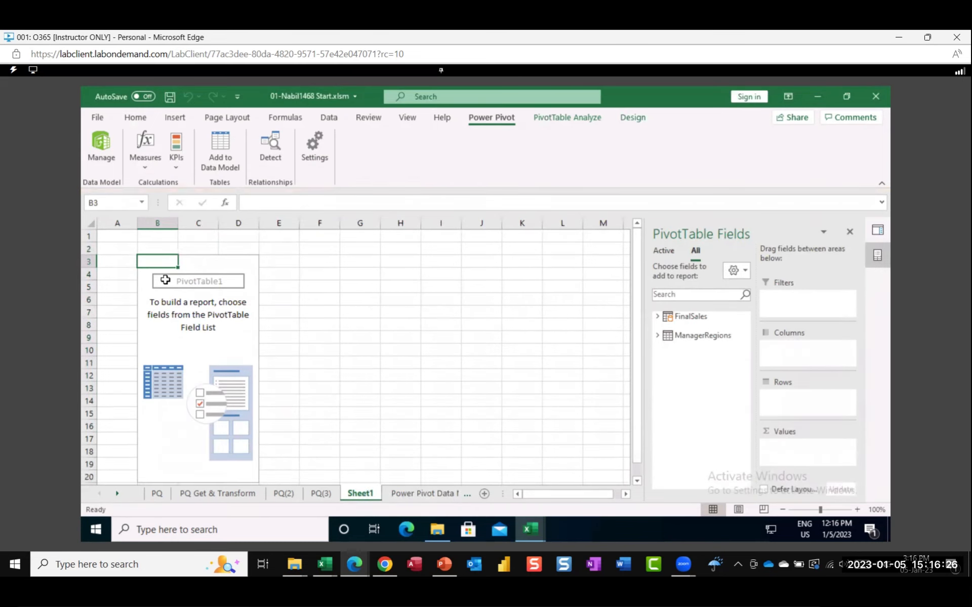
# Build the PivotTable with Region from ManagerRegions as rows and the sum of Revenue from FinalSales as values
pyautogui.click(658, 335)
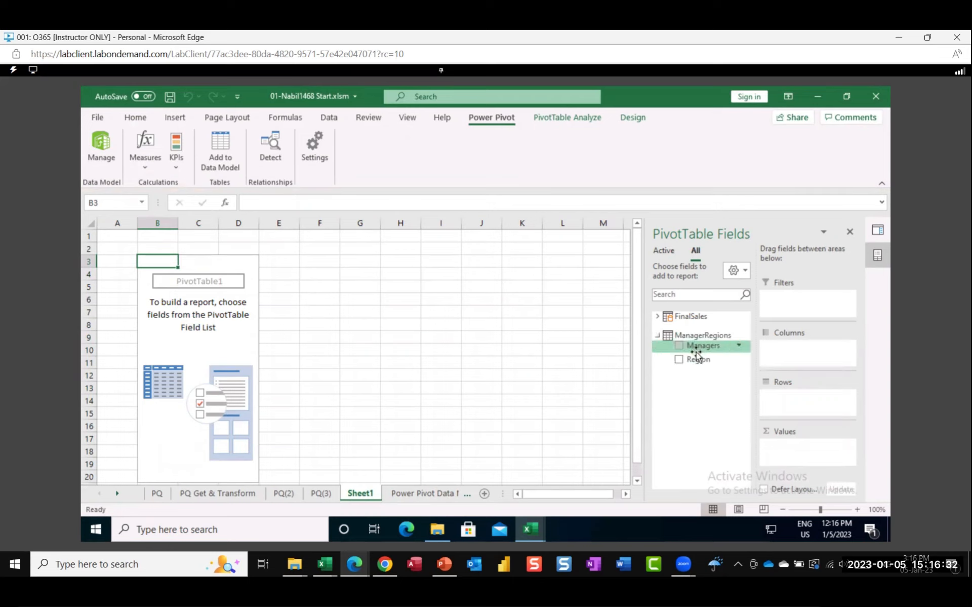
pyautogui.moveTo(694, 360); pyautogui.dragTo(821, 415)
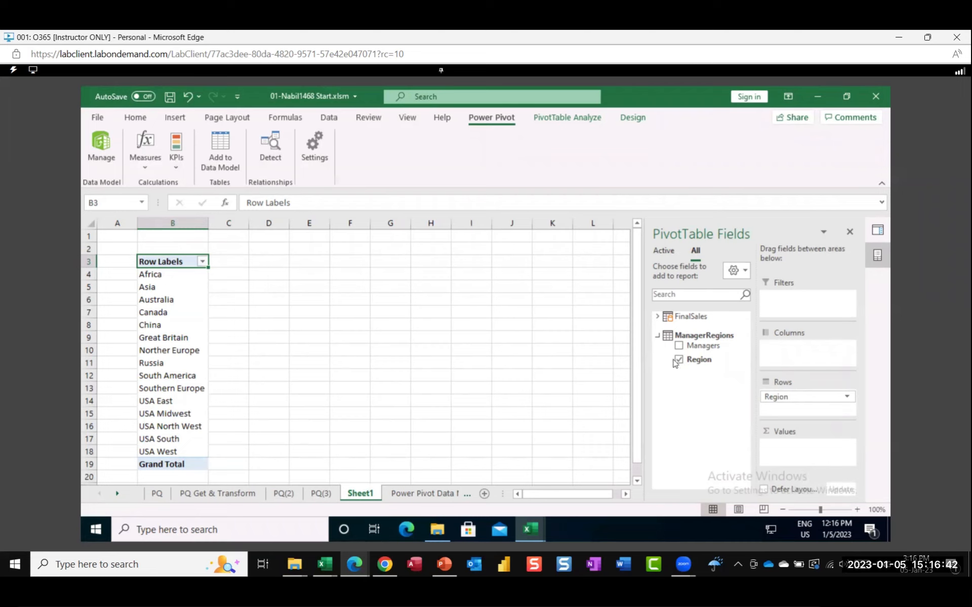
pyautogui.click(659, 317)
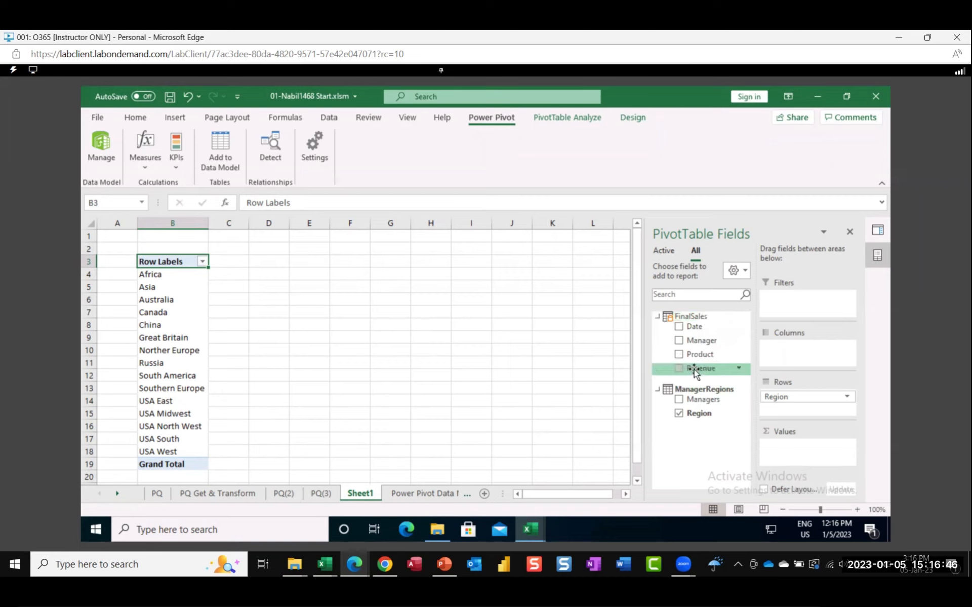
pyautogui.moveTo(692, 369); pyautogui.dragTo(825, 458)
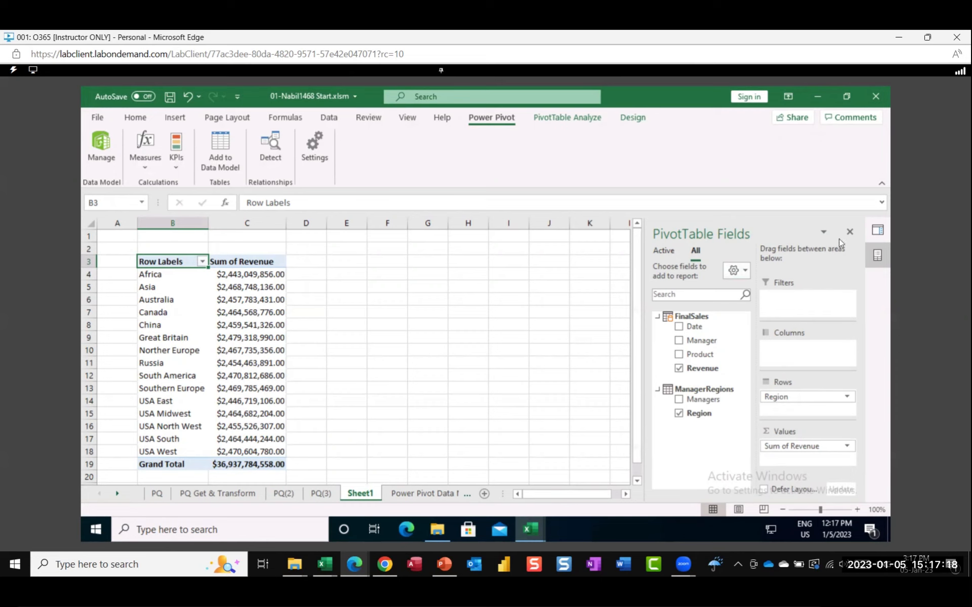
# Examine the workbook's queries and connections, including the load status of FinalSales and the helper queries
pyautogui.click(876, 231)
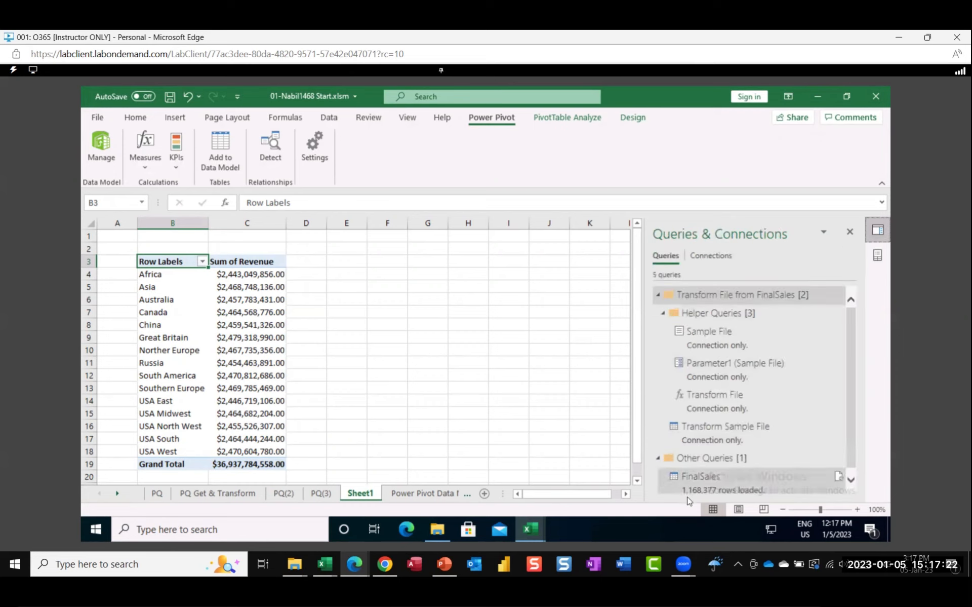
pyautogui.moveTo(707, 494)
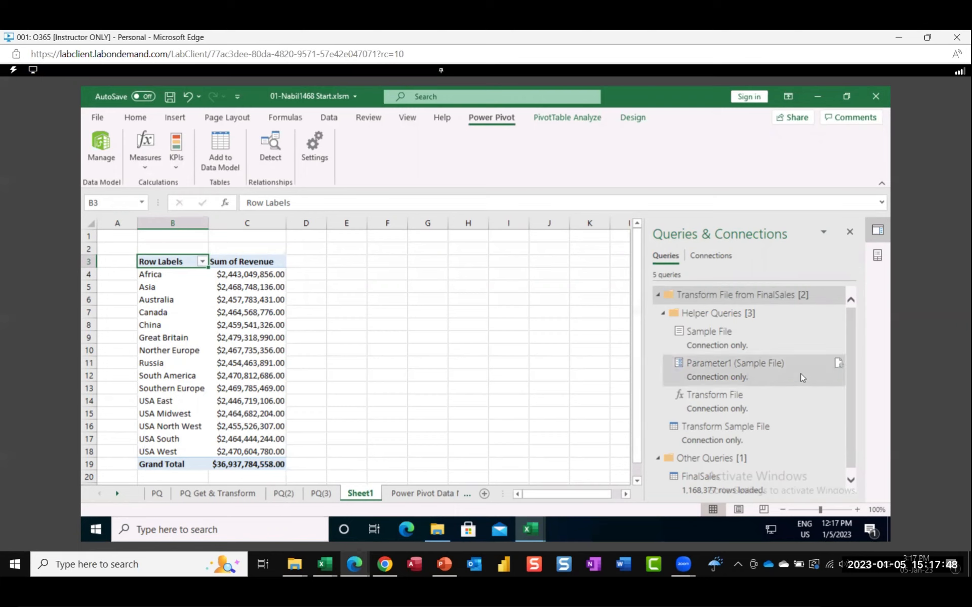
pyautogui.moveTo(772, 373)
pyautogui.scroll(-1, 772, 373)
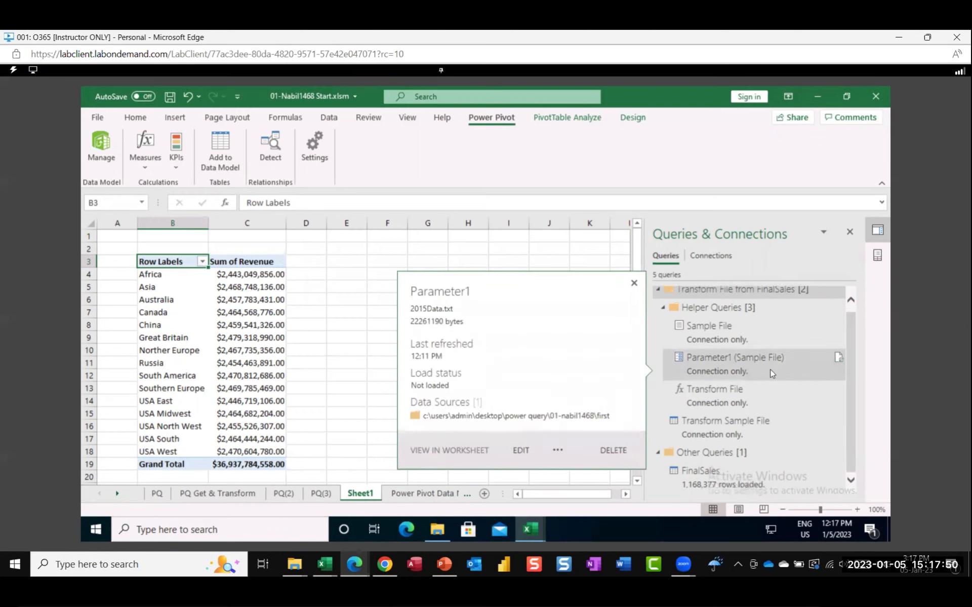
# Close the query and PivotTable field panes, and examine the relationship between FinalSales and ManagerRegions in the Data Model diagram
pyautogui.scroll(1, 772, 374)
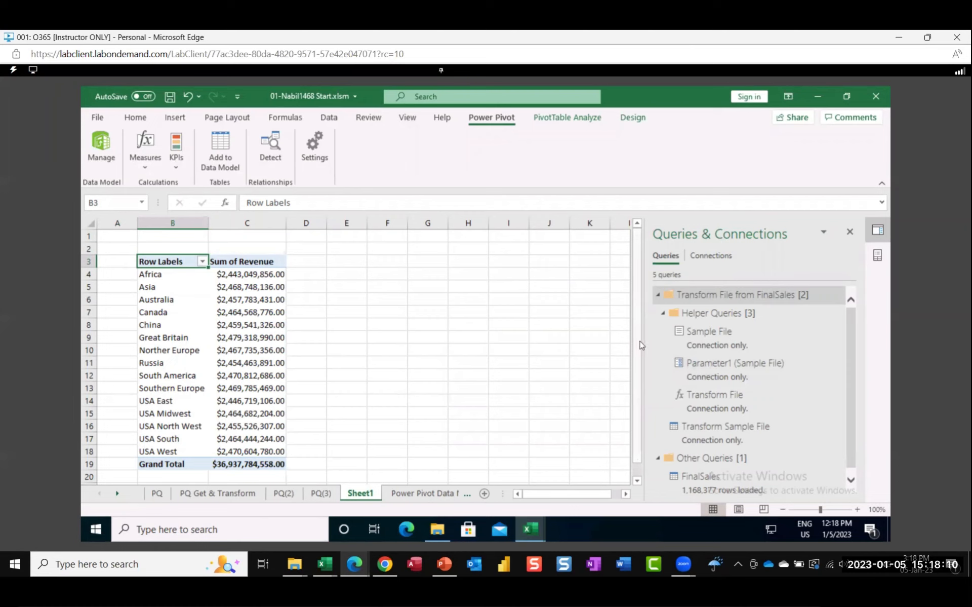
pyautogui.click(850, 233)
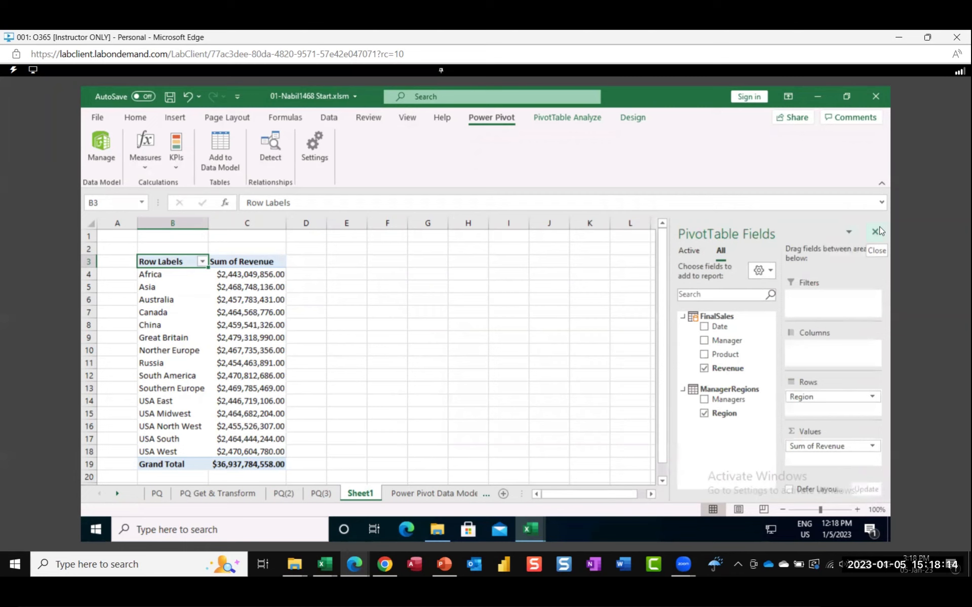
pyautogui.click(877, 230)
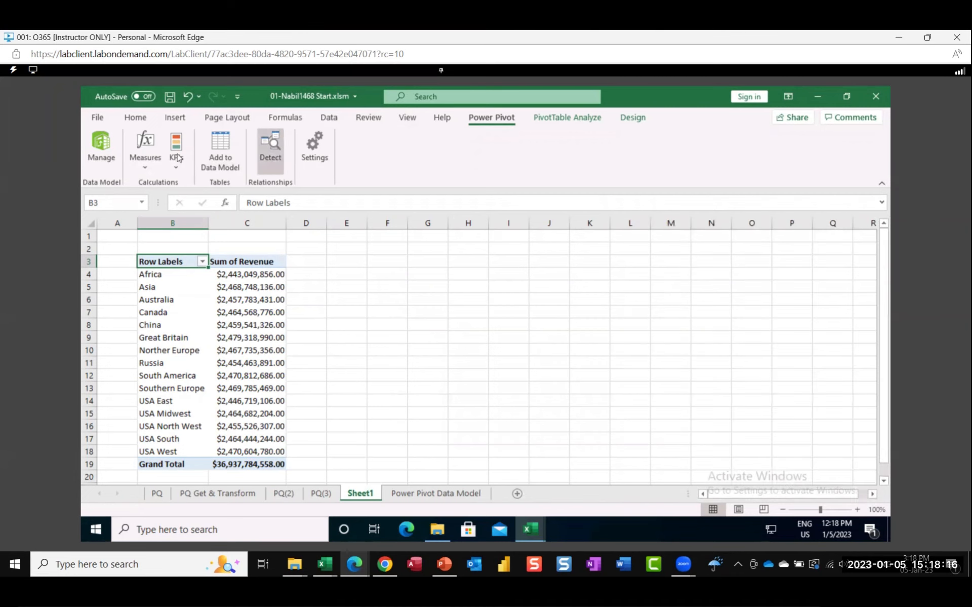
pyautogui.click(96, 151)
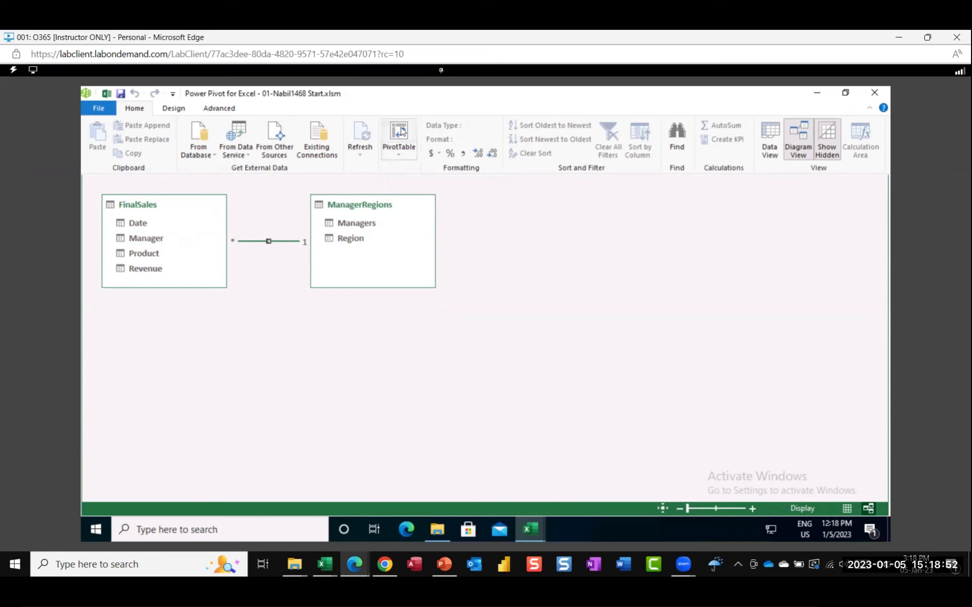
pyautogui.click(107, 93)
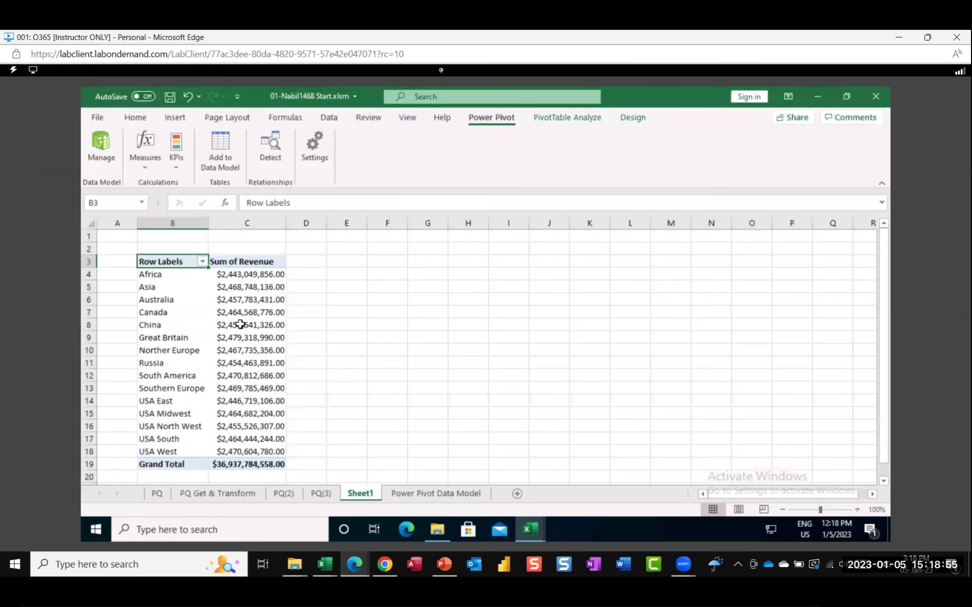
# Redisplay the PivotTable's field list and examine which FinalSales and ManagerRegions fields it uses
pyautogui.click(247, 373)
pyautogui.click(566, 118)
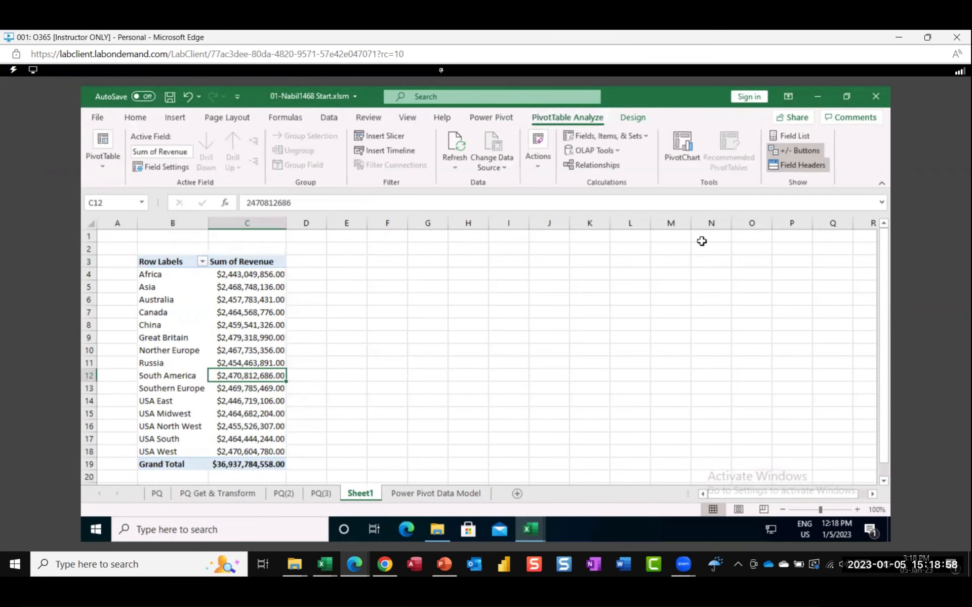
pyautogui.click(797, 135)
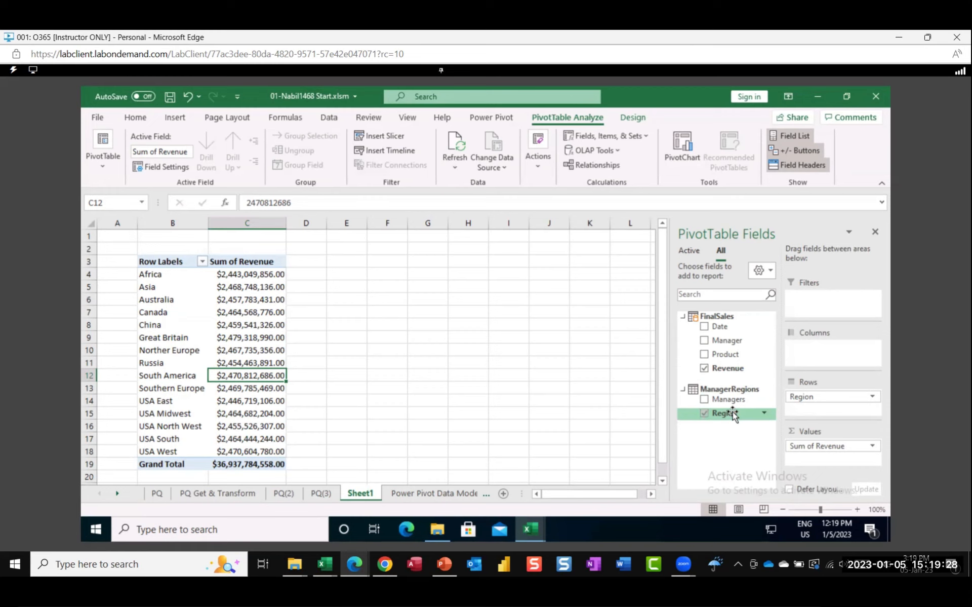
pyautogui.click(475, 417)
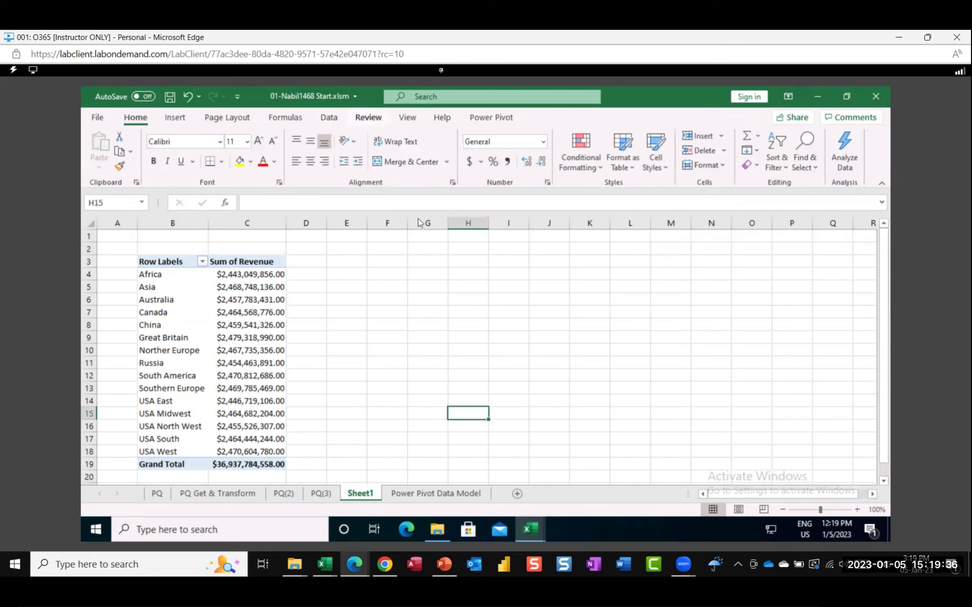
# Show the workbook's queries and connections, and move 2017Data.txt from the 01-Nabil1468 folder into its First subfolder
pyautogui.click(329, 121)
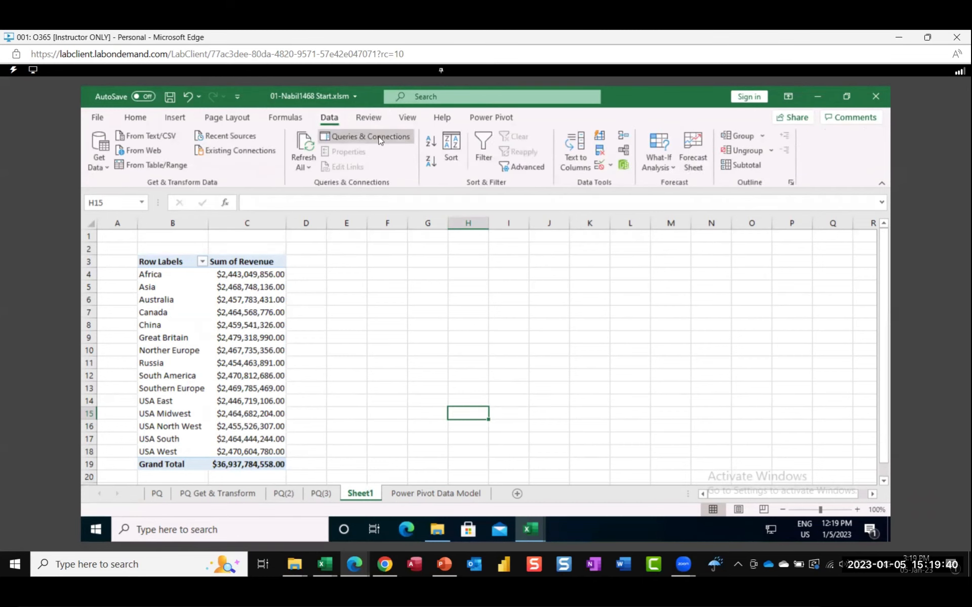
pyautogui.click(365, 136)
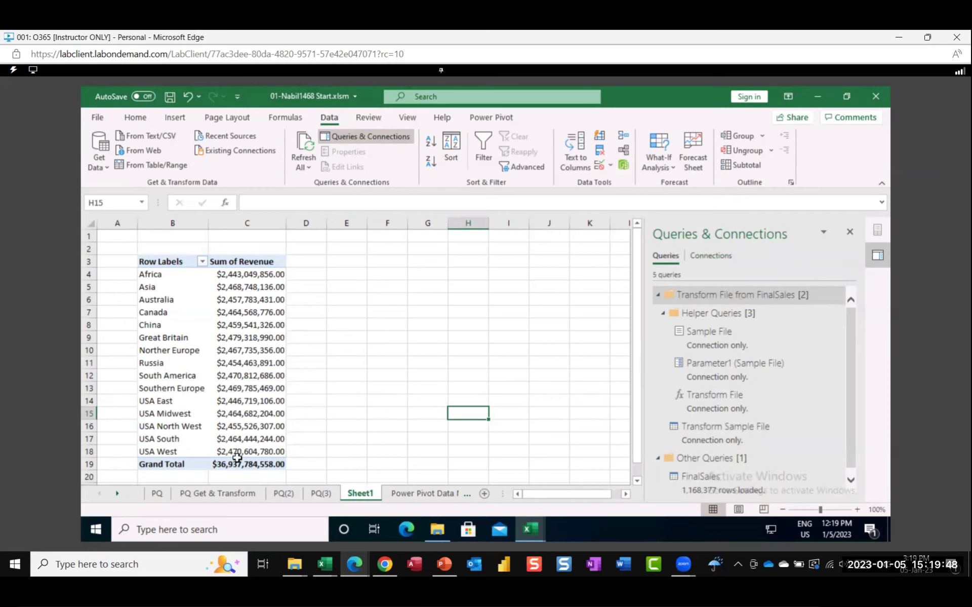
pyautogui.moveTo(237, 458)
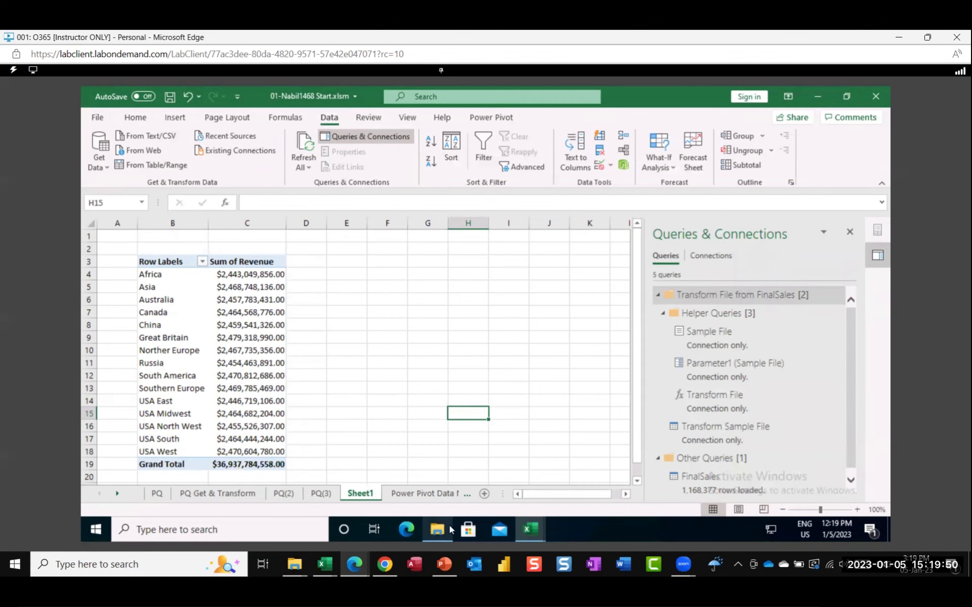
pyautogui.moveTo(439, 534)
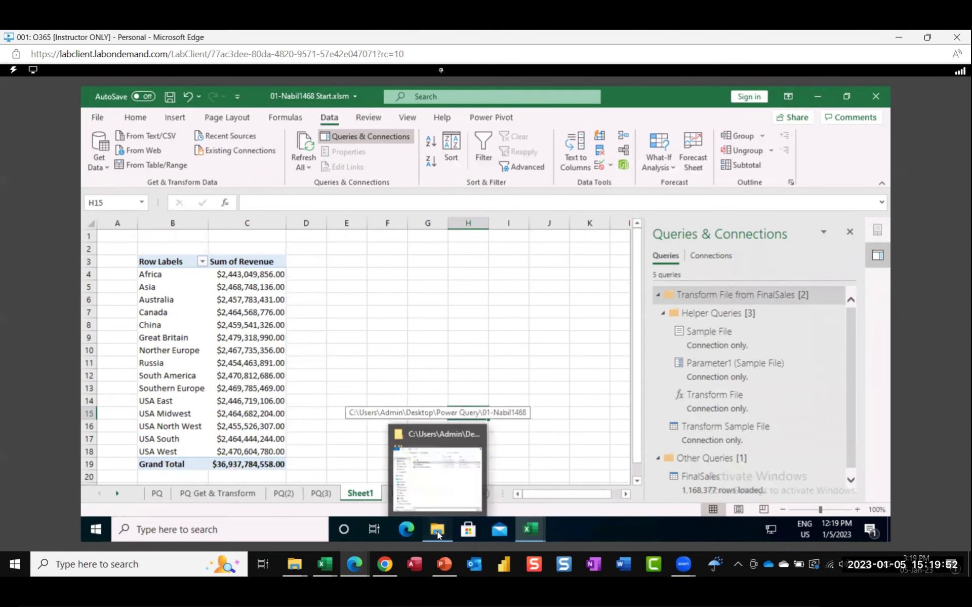
pyautogui.click(438, 476)
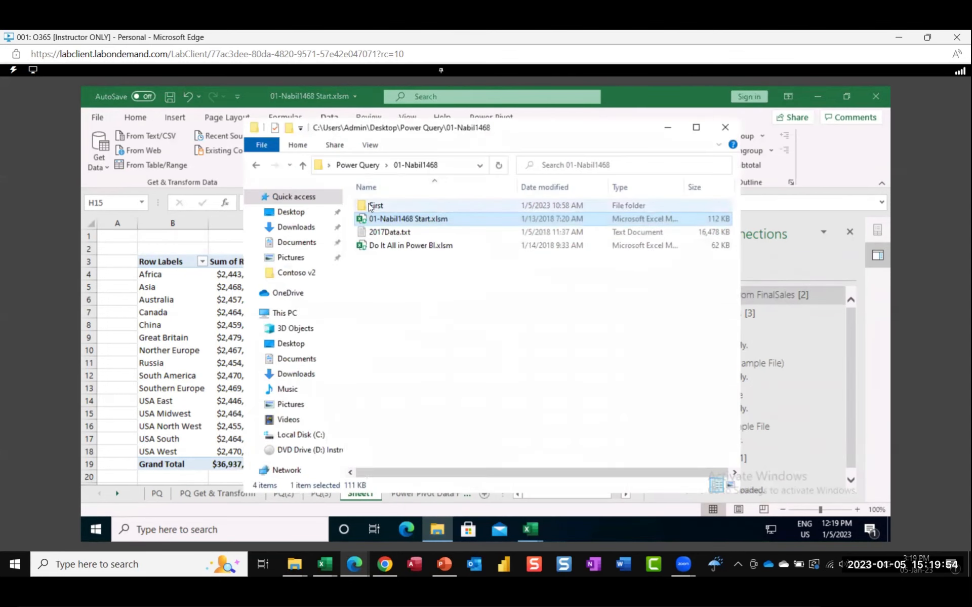
pyautogui.moveTo(376, 209)
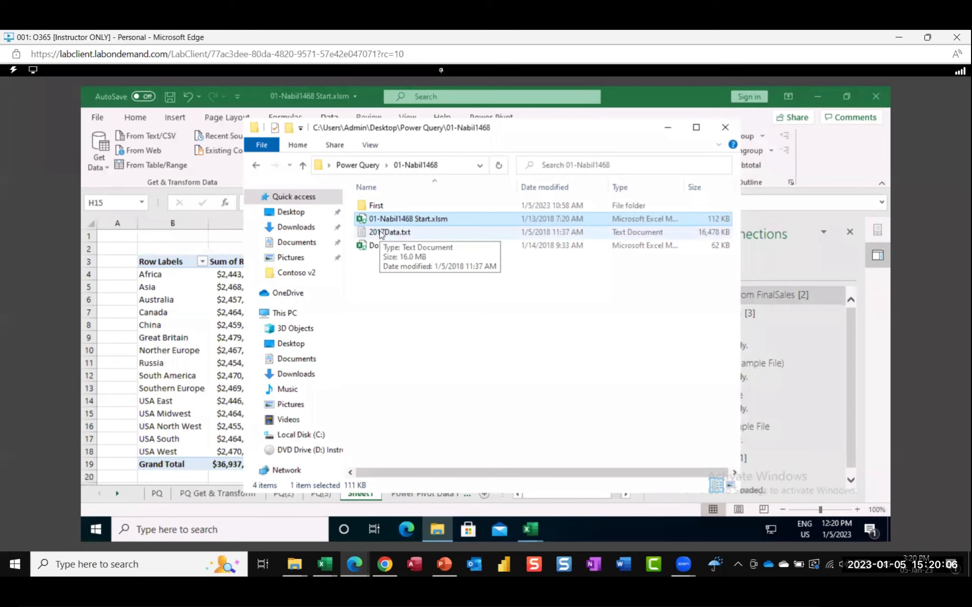
pyautogui.moveTo(380, 233); pyautogui.dragTo(385, 206)
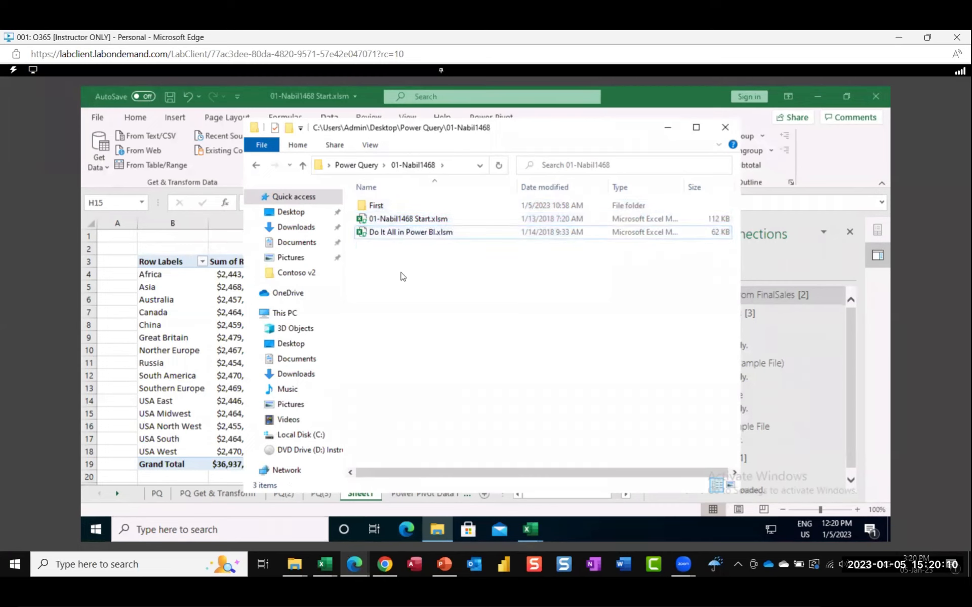
pyautogui.doubleClick(377, 204)
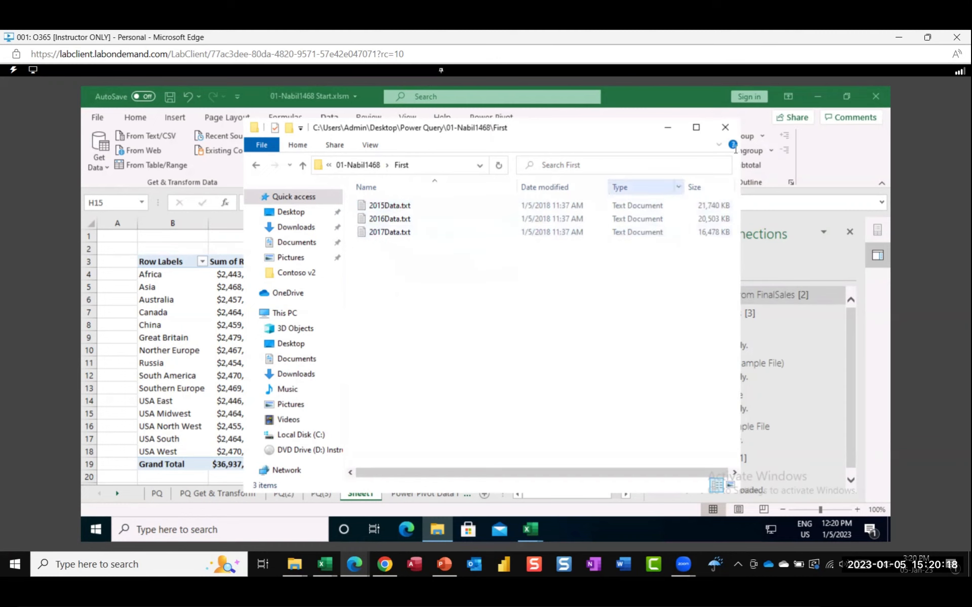
pyautogui.click(725, 129)
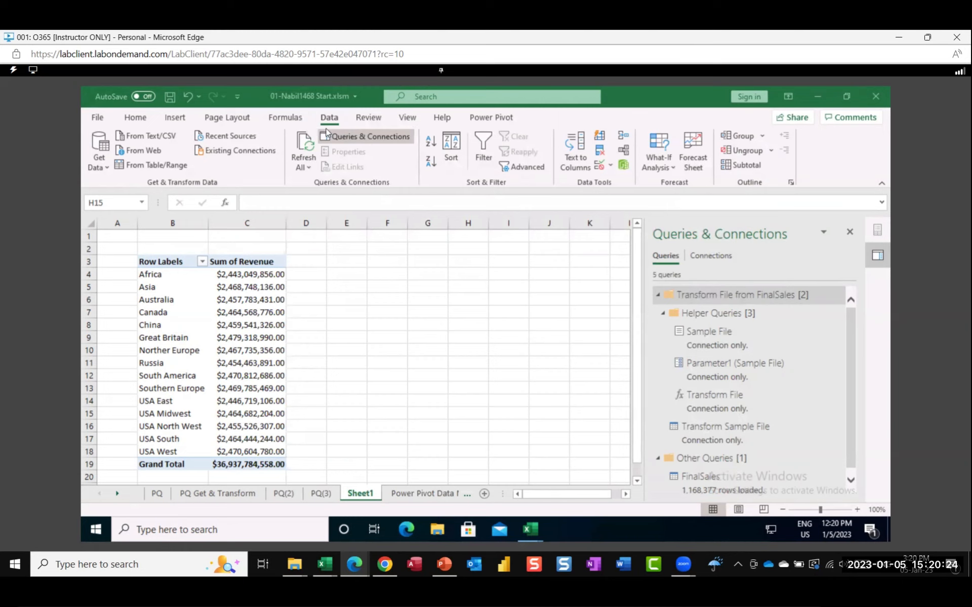
# Refresh all of the workbook's data, dismiss the .NET error dialog, and return to the PivotTable on Sheet1
pyautogui.click(305, 157)
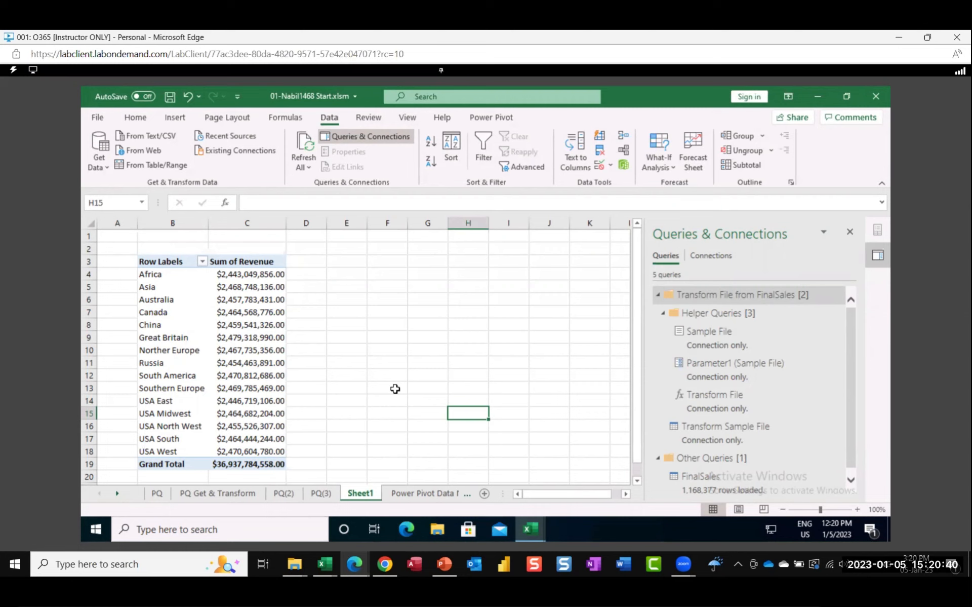
pyautogui.click(302, 150)
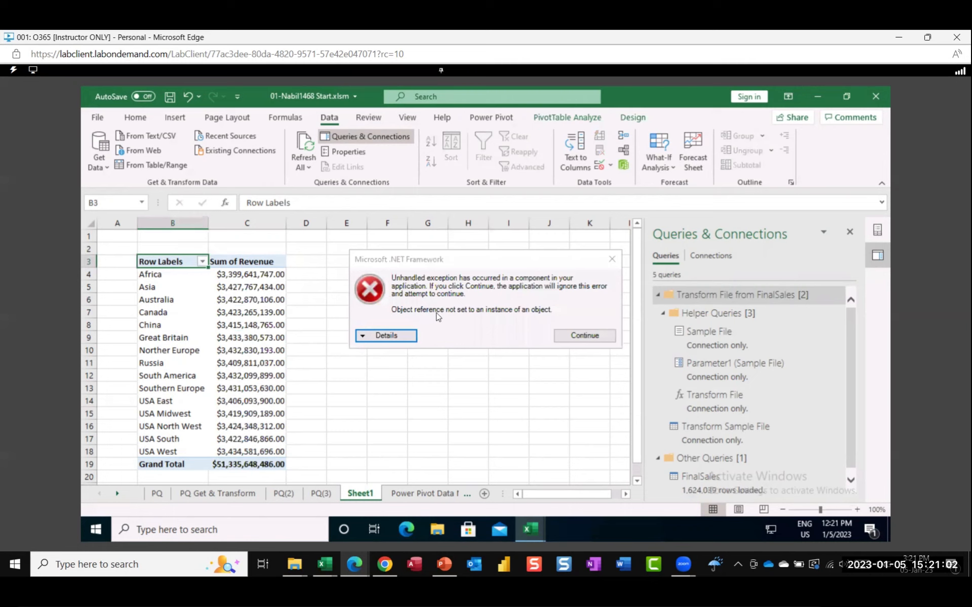
pyautogui.click(585, 335)
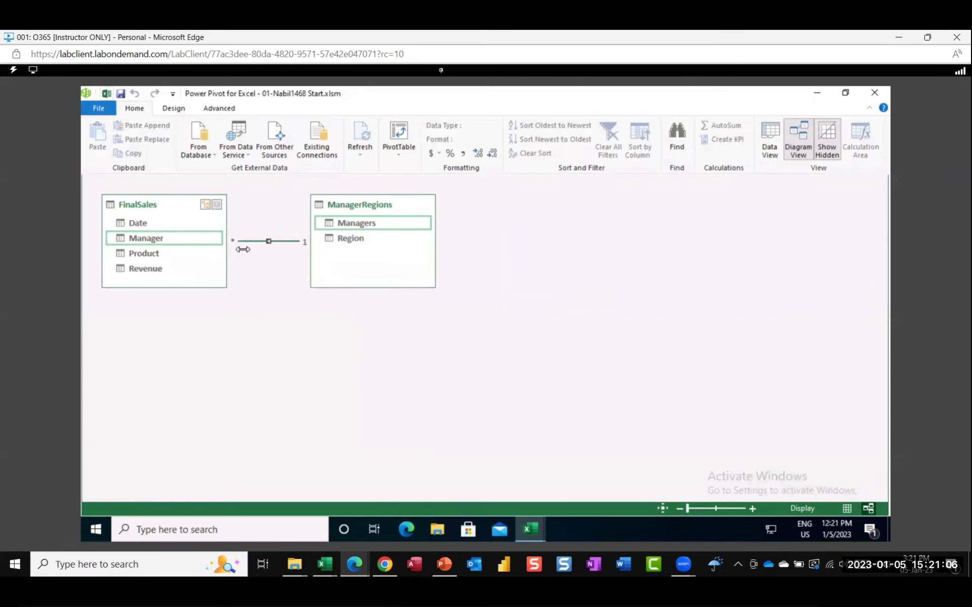
pyautogui.click(106, 94)
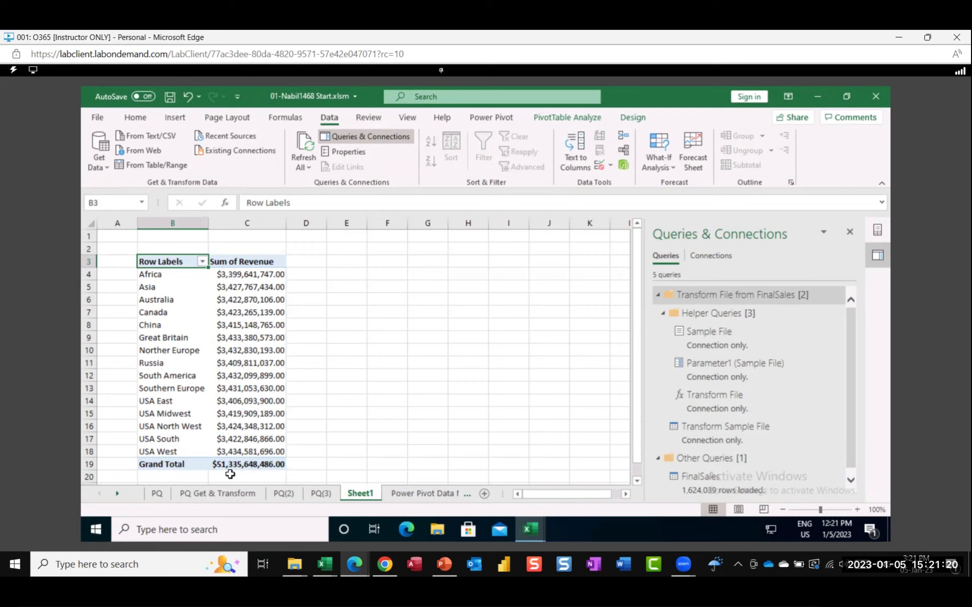
# Close the 01-Nabil1468 Start.xlsm workbook without saving its changes
pyautogui.moveTo(444, 564)
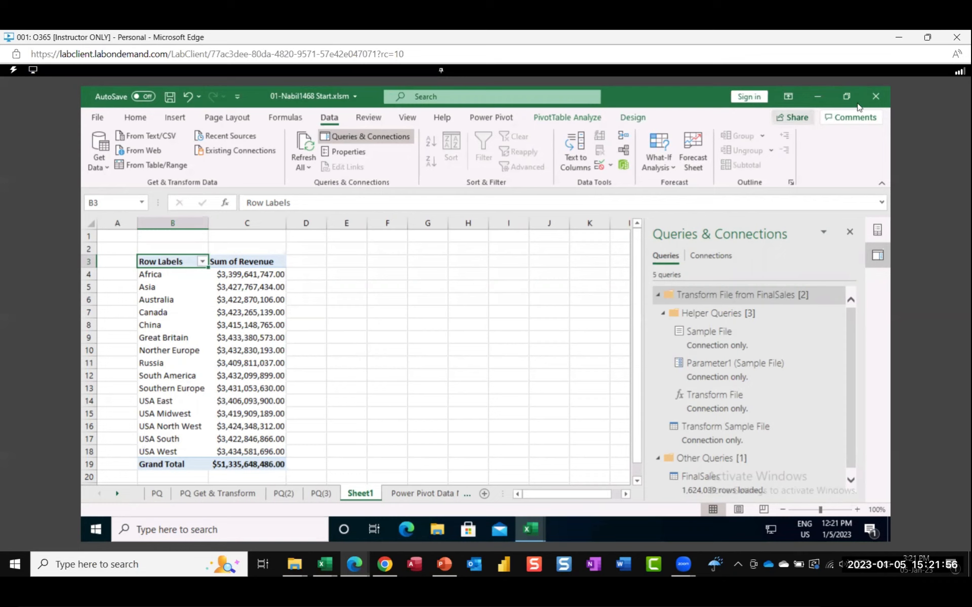
pyautogui.click(876, 96)
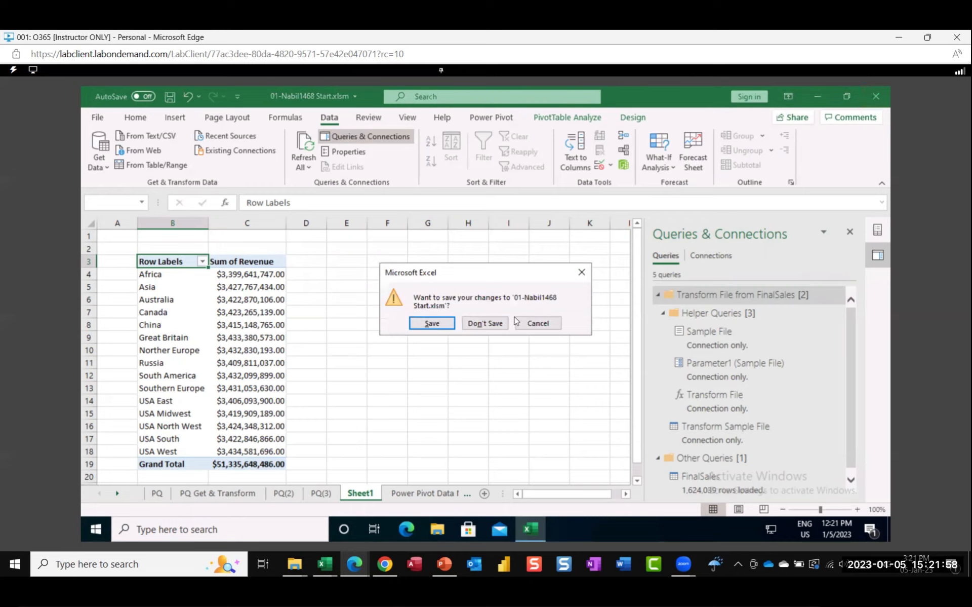
pyautogui.click(497, 323)
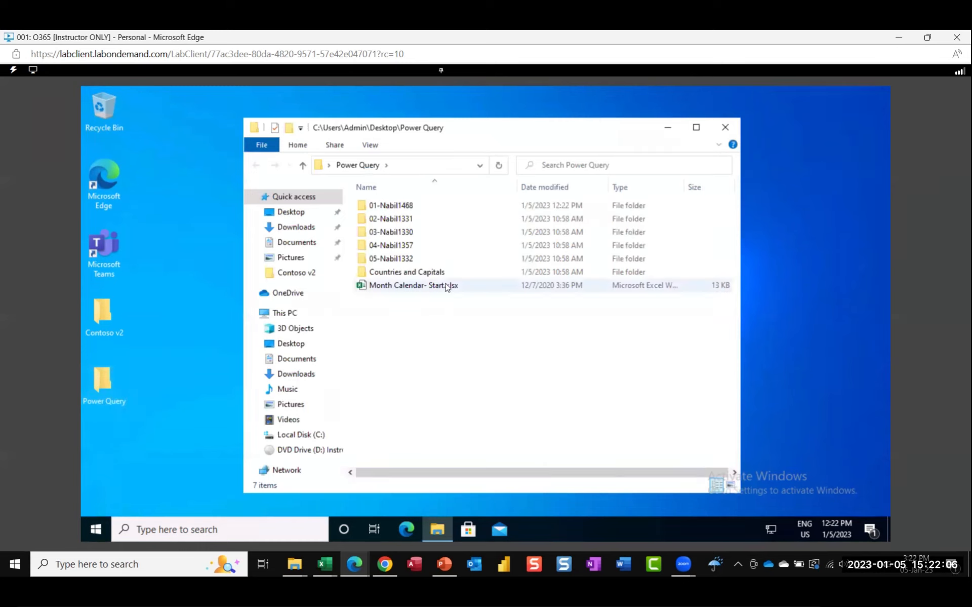
# Open Month Calendar- Start.xlsx from the Power Query folder and dismiss the Office sign-in and activation notices
pyautogui.doubleClick(408, 287)
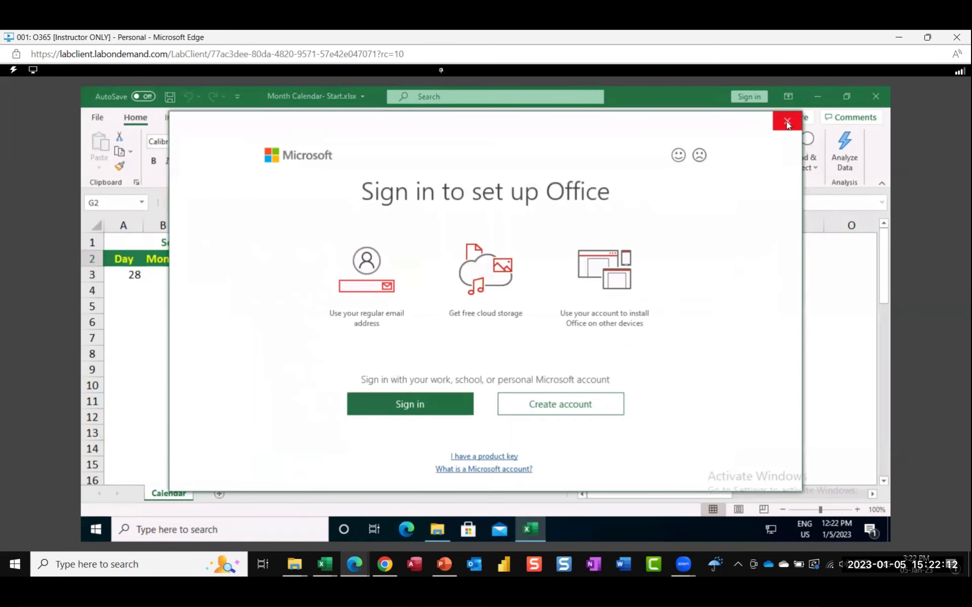
pyautogui.click(788, 121)
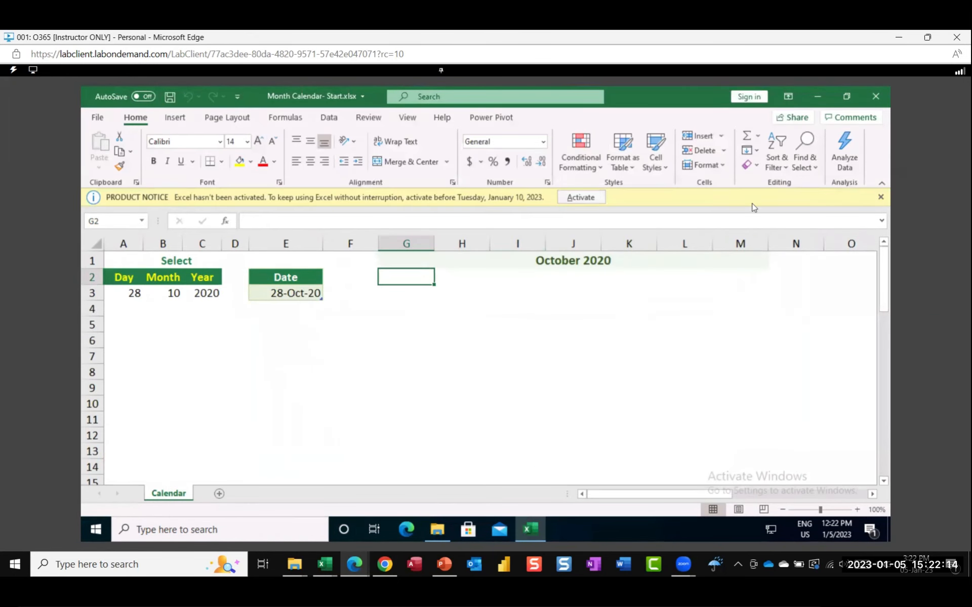
pyautogui.click(881, 197)
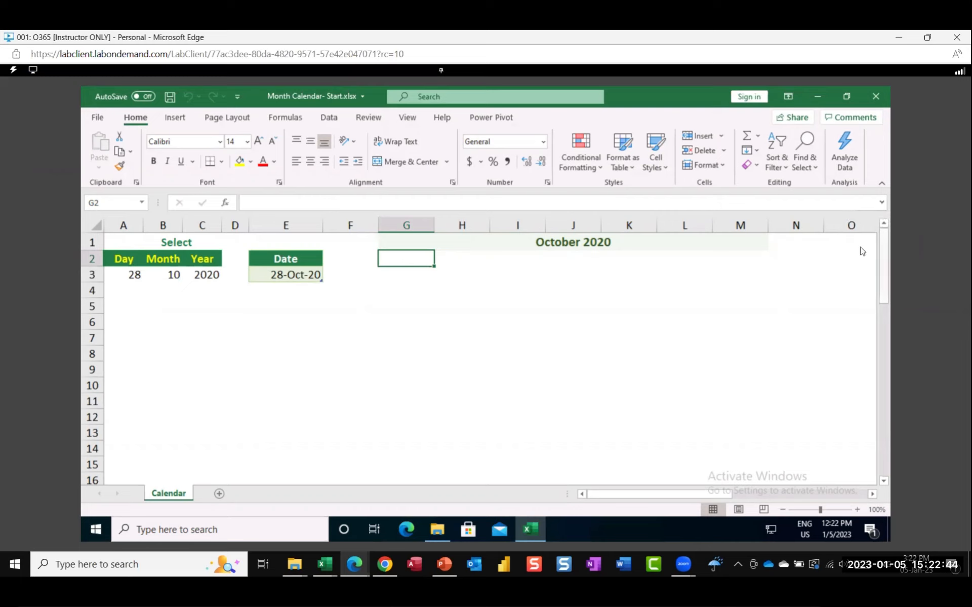
# Examine the drop-down choices for Day, Month and Year in cells A3, B3 and C3 of the Calendar sheet
pyautogui.click(123, 274)
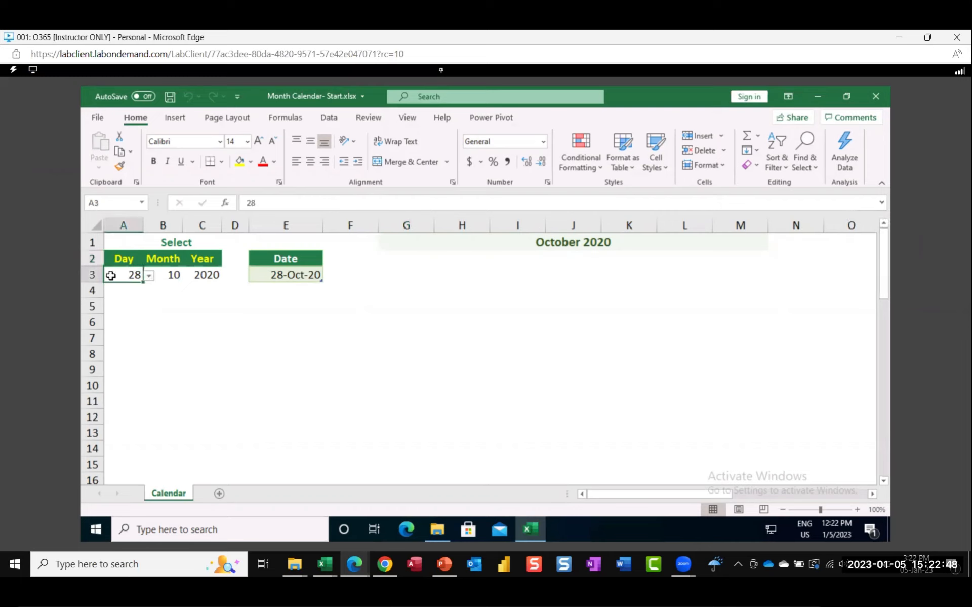
pyautogui.click(169, 275)
pyautogui.click(210, 275)
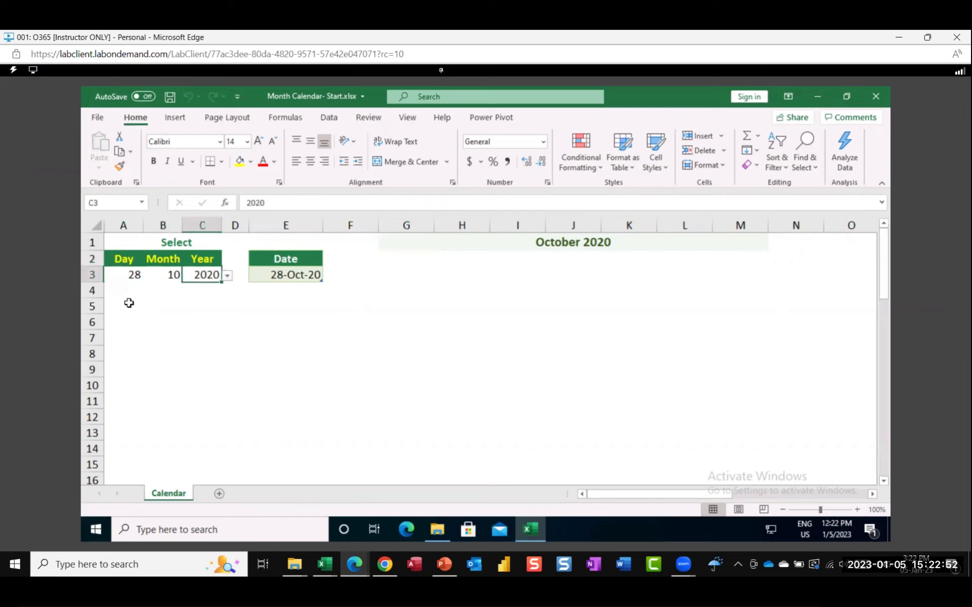
pyautogui.click(129, 271)
pyautogui.click(150, 275)
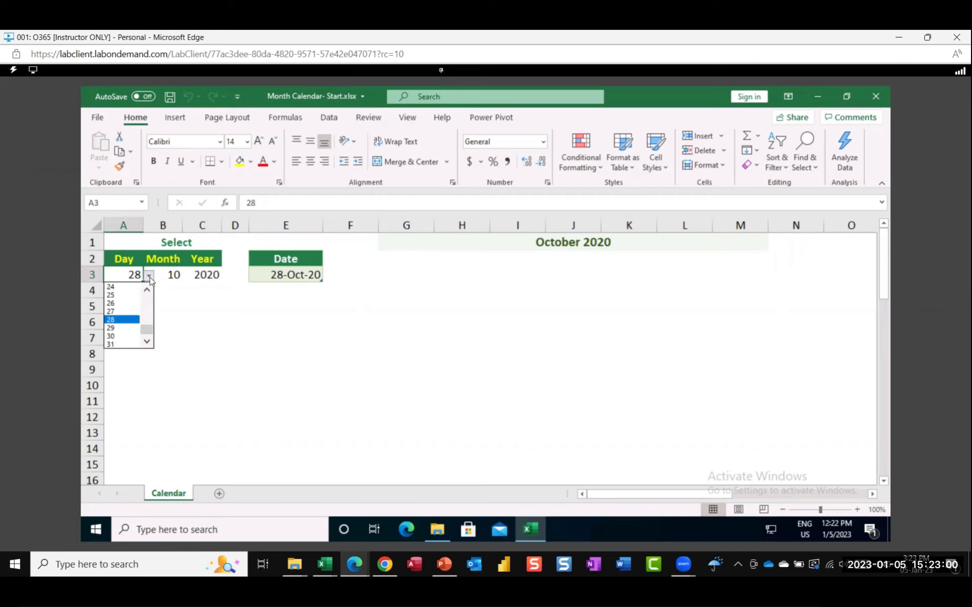
pyautogui.click(150, 279)
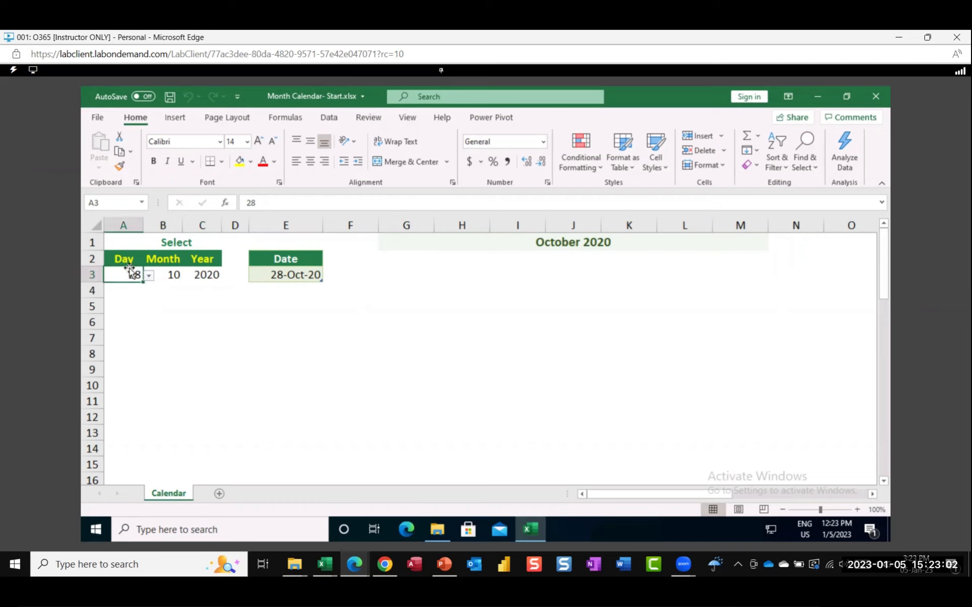
pyautogui.click(166, 271)
pyautogui.click(188, 276)
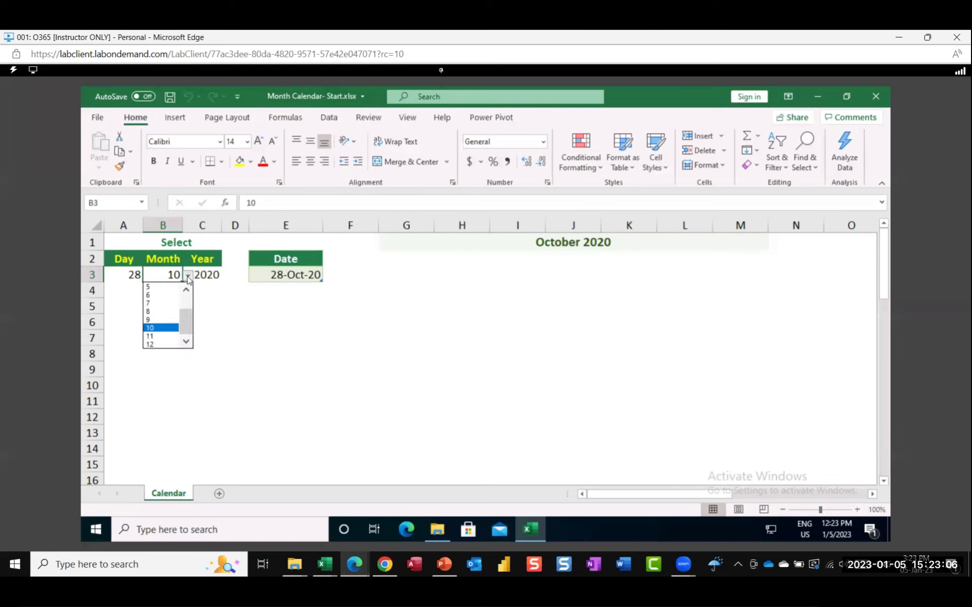
pyautogui.click(187, 276)
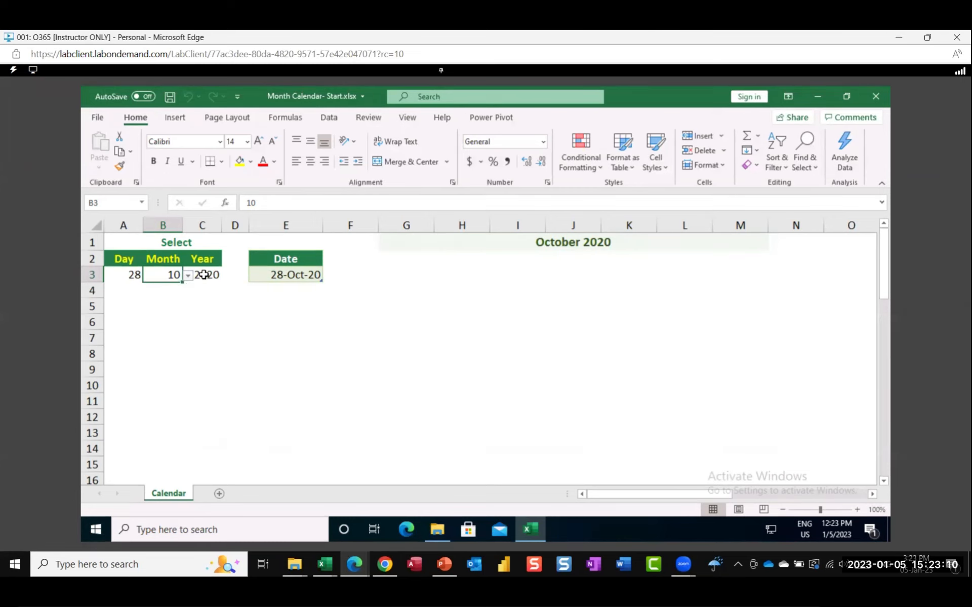
pyautogui.click(206, 274)
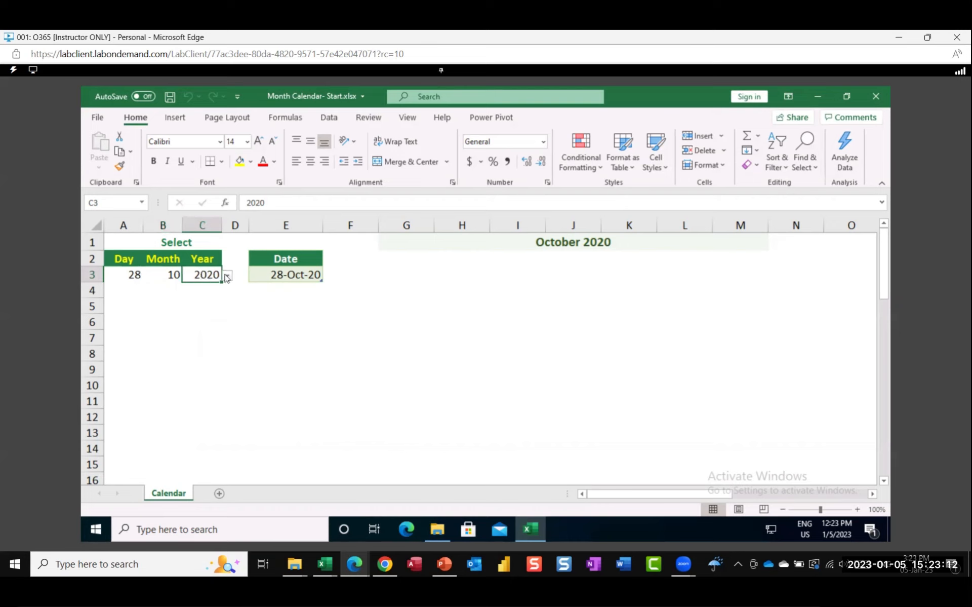
pyautogui.click(228, 275)
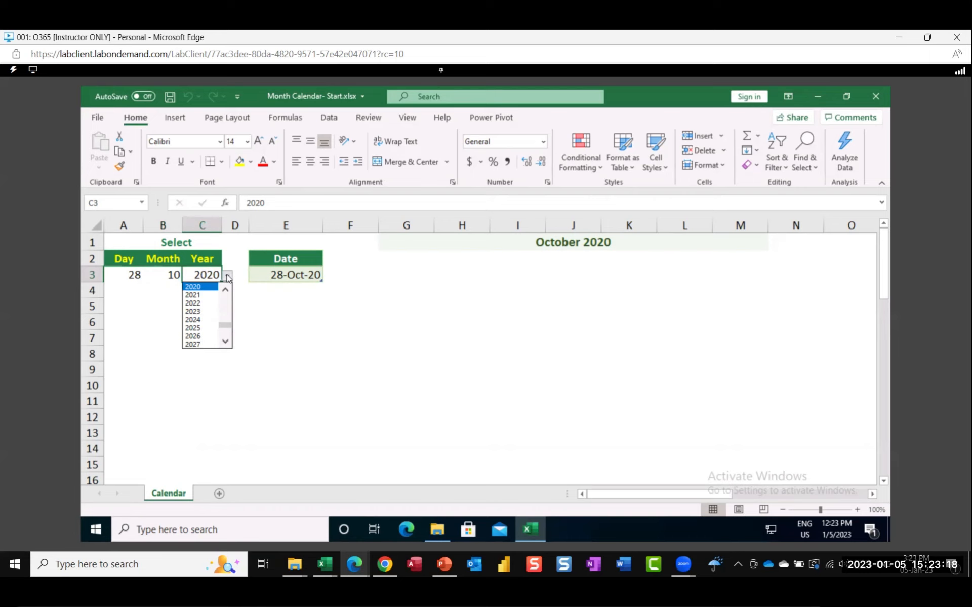
# Rename the table that holds the date in cell E3 as MyDate
pyautogui.click(298, 386)
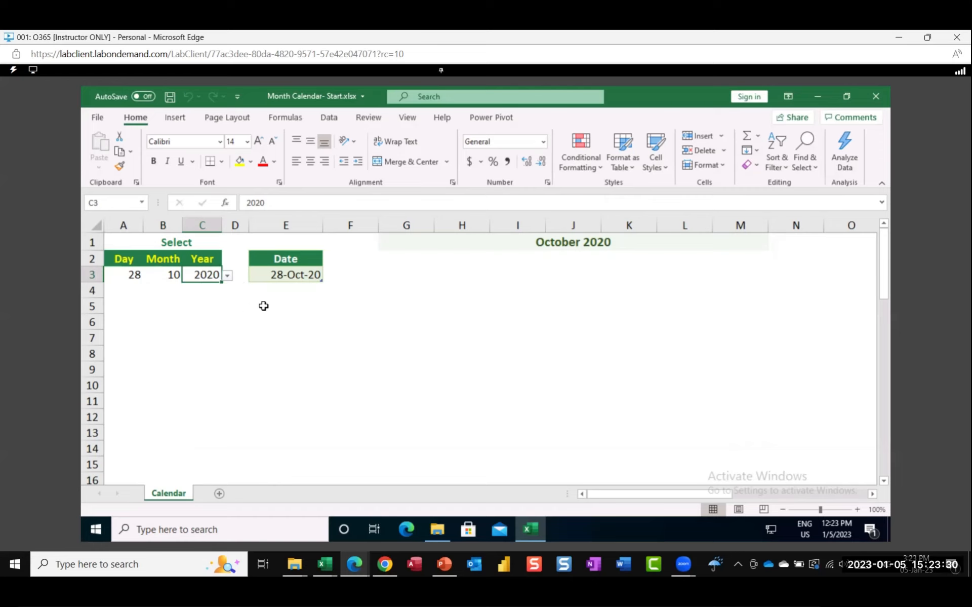
pyautogui.click(278, 276)
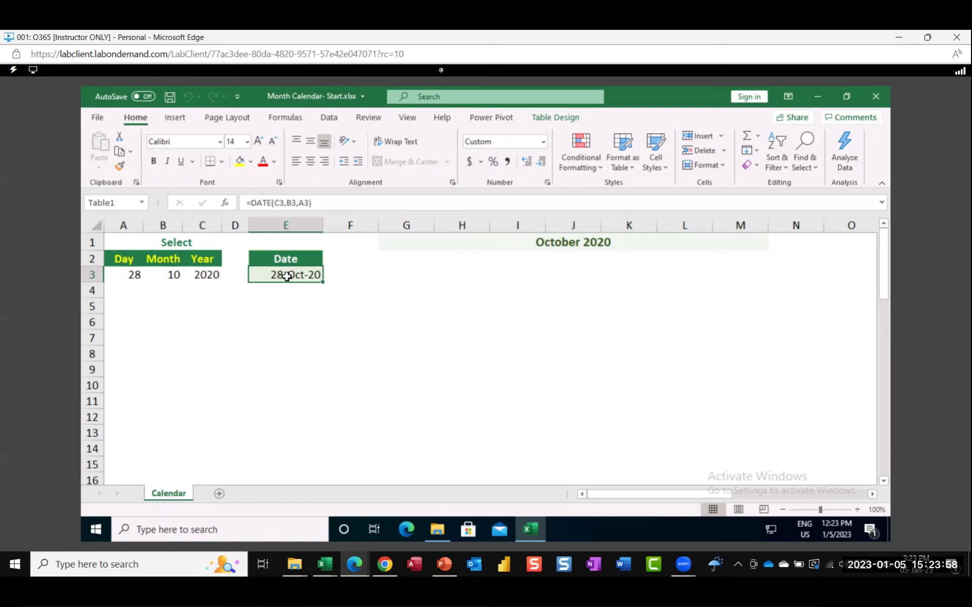
pyautogui.click(559, 117)
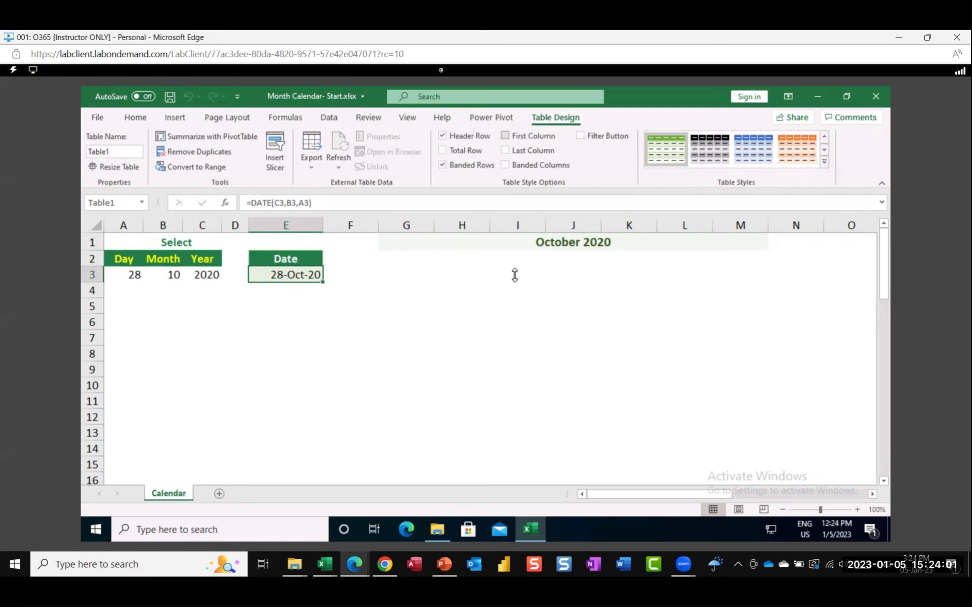
pyautogui.click(121, 150)
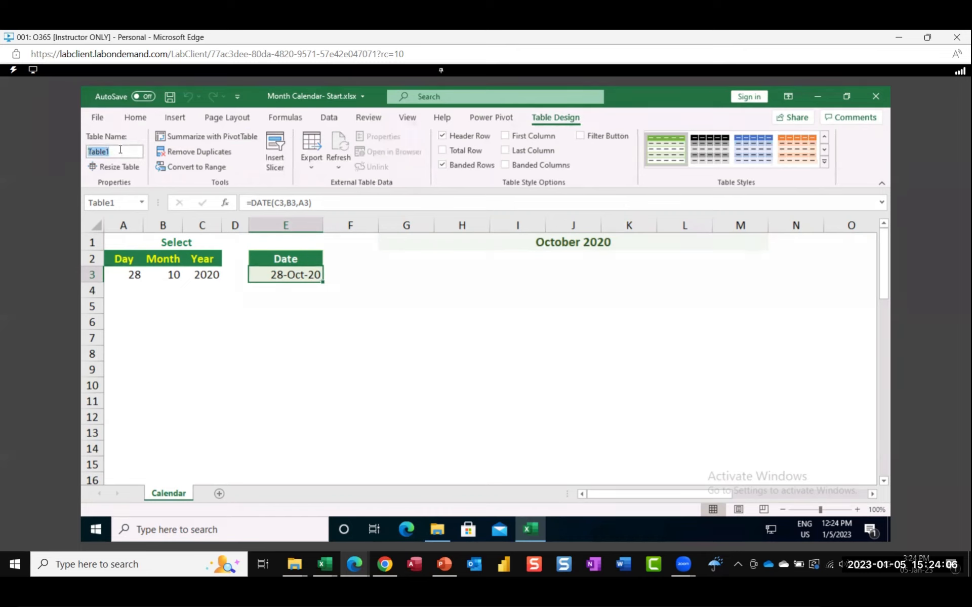
pyautogui.write('MyDate')
pyautogui.press('Return')
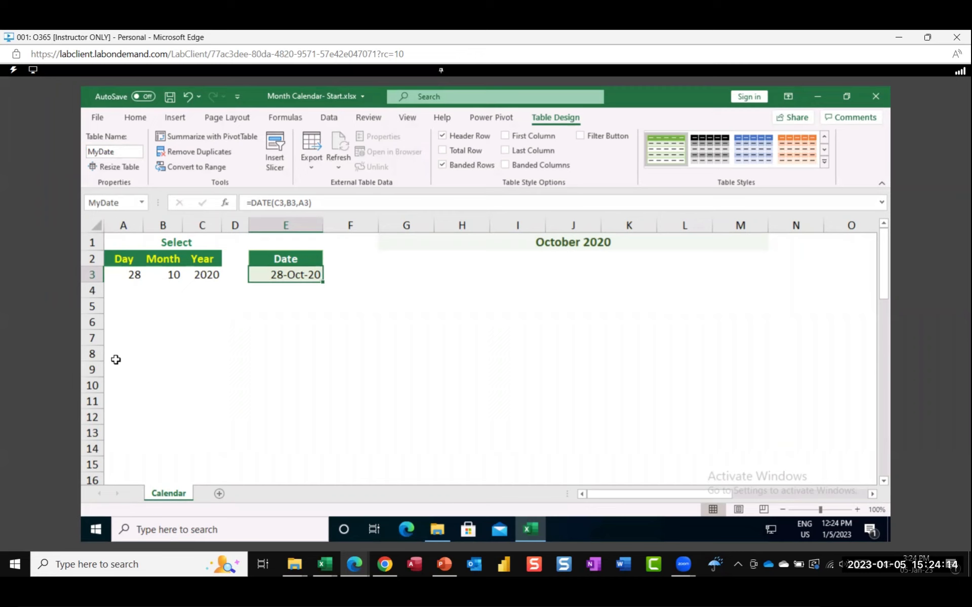
# Examine the formula behind the month and year heading in cell G1
pyautogui.click(291, 366)
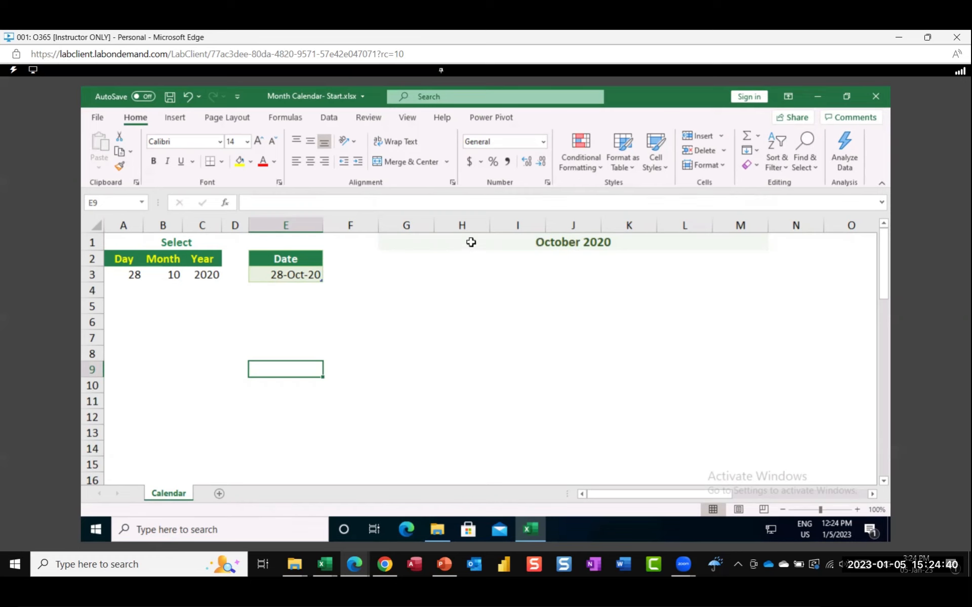
pyautogui.click(407, 242)
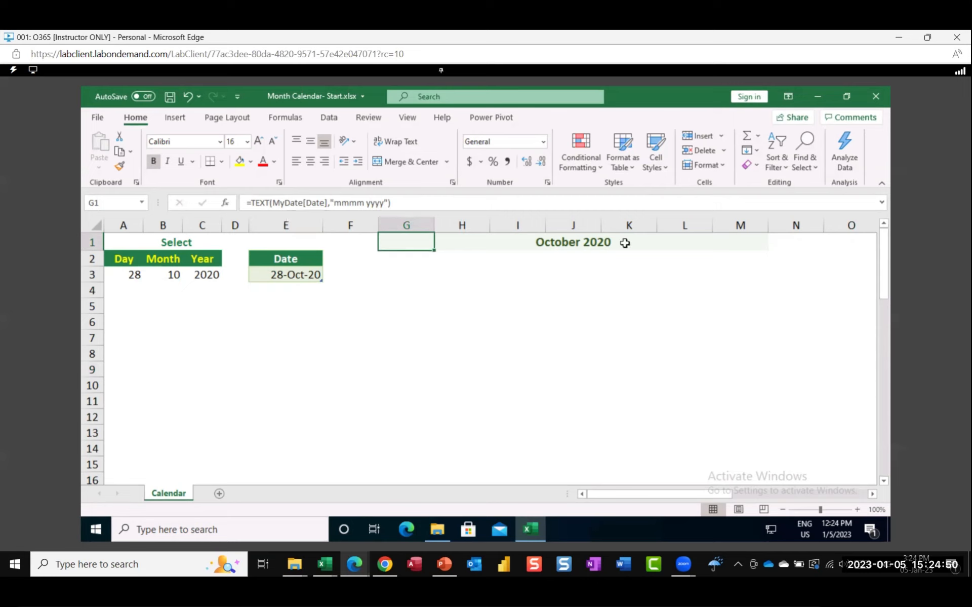
pyautogui.click(404, 260)
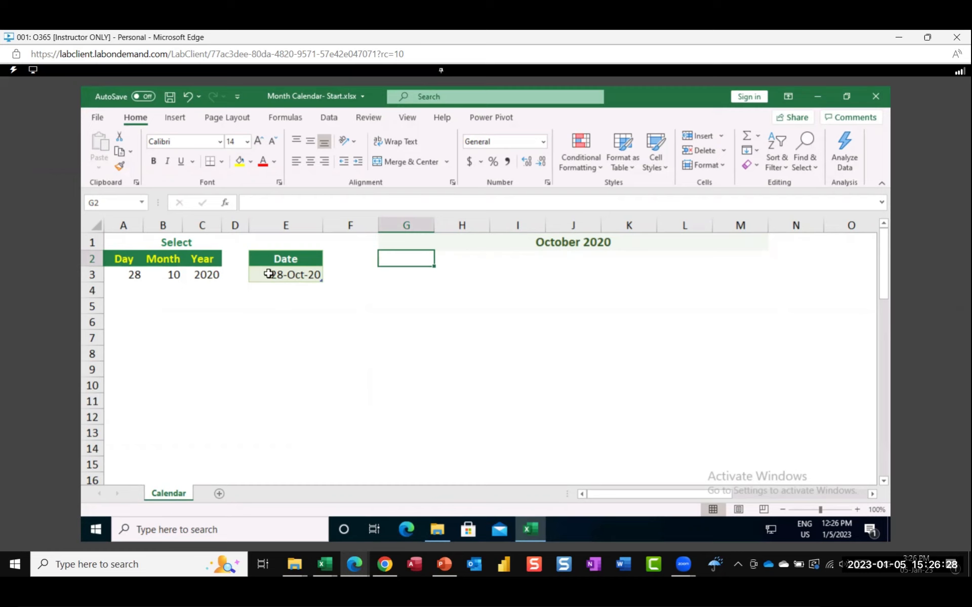
# Load the MyDate table into the Power Query Editor and rename the query as Calendar
pyautogui.click(269, 273)
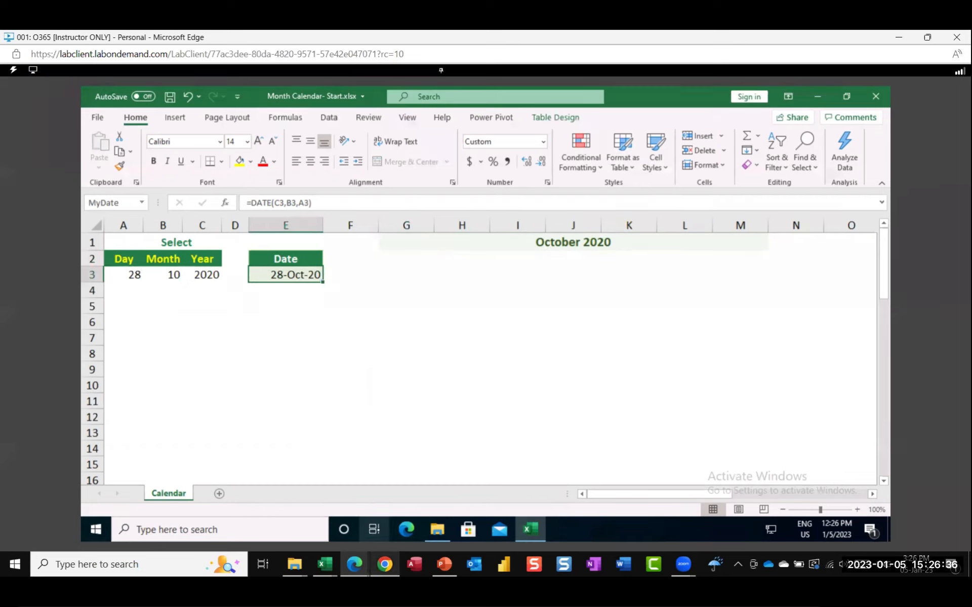
pyautogui.click(330, 118)
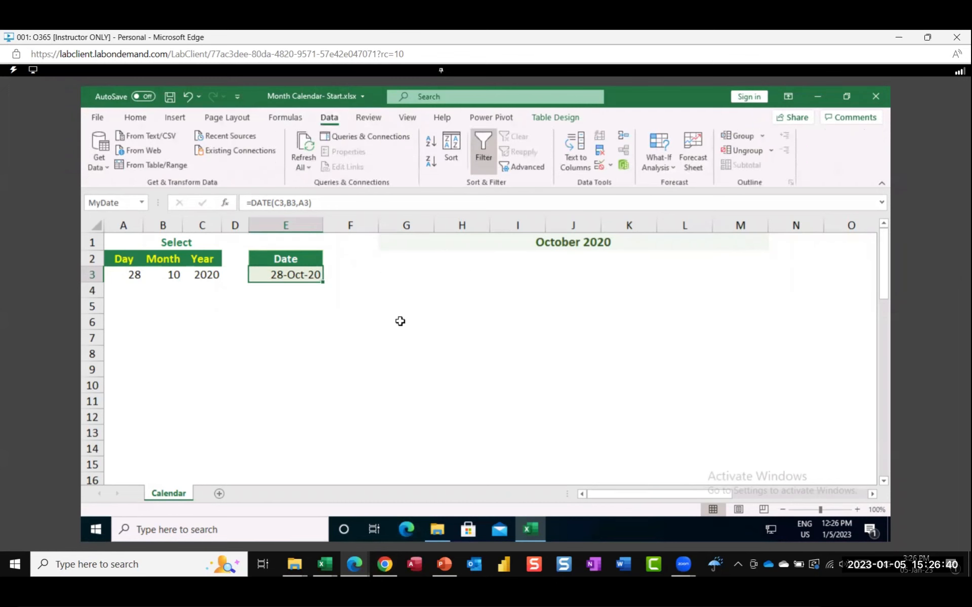
pyautogui.click(153, 166)
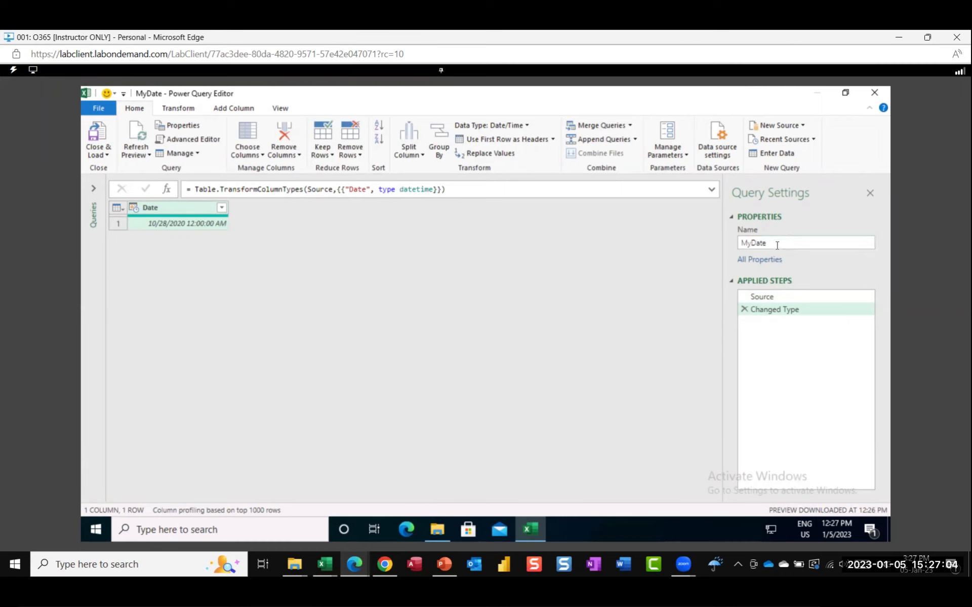
pyautogui.moveTo(781, 240); pyautogui.dragTo(699, 240)
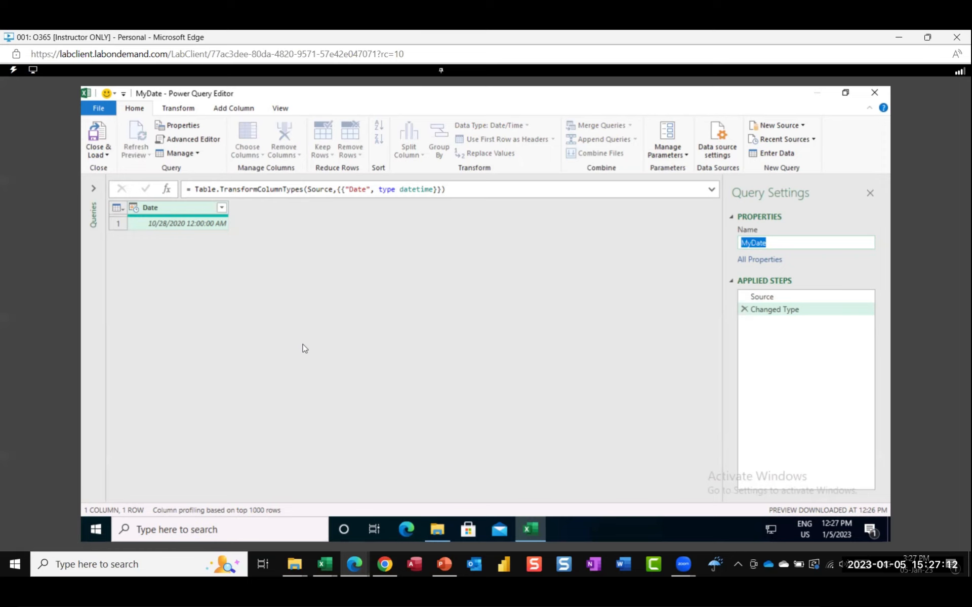
pyautogui.write('Calendar')
pyautogui.press('Return')
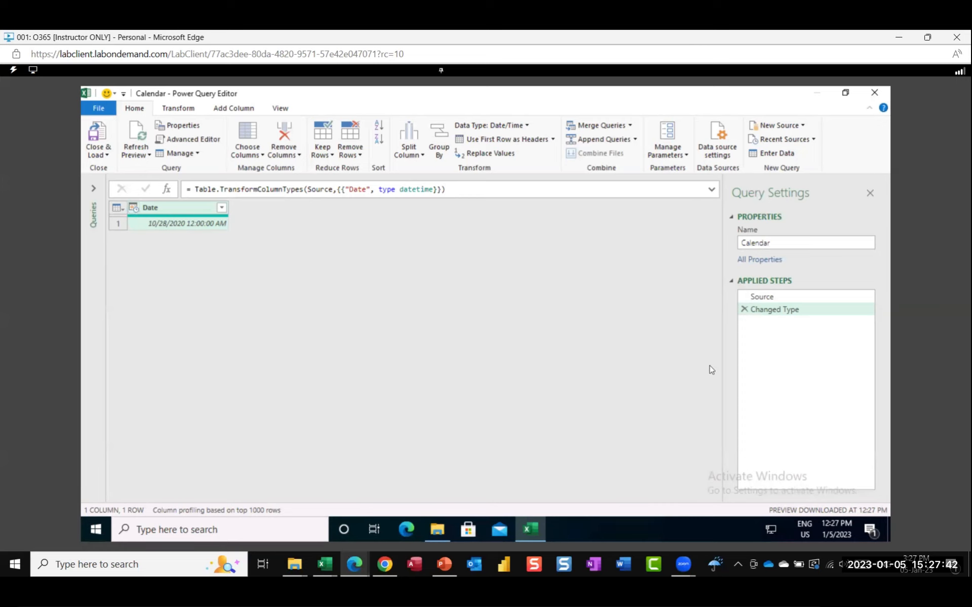
# Delete the automatic Changed Type step and set the Date column's data type to Date
pyautogui.click(745, 310)
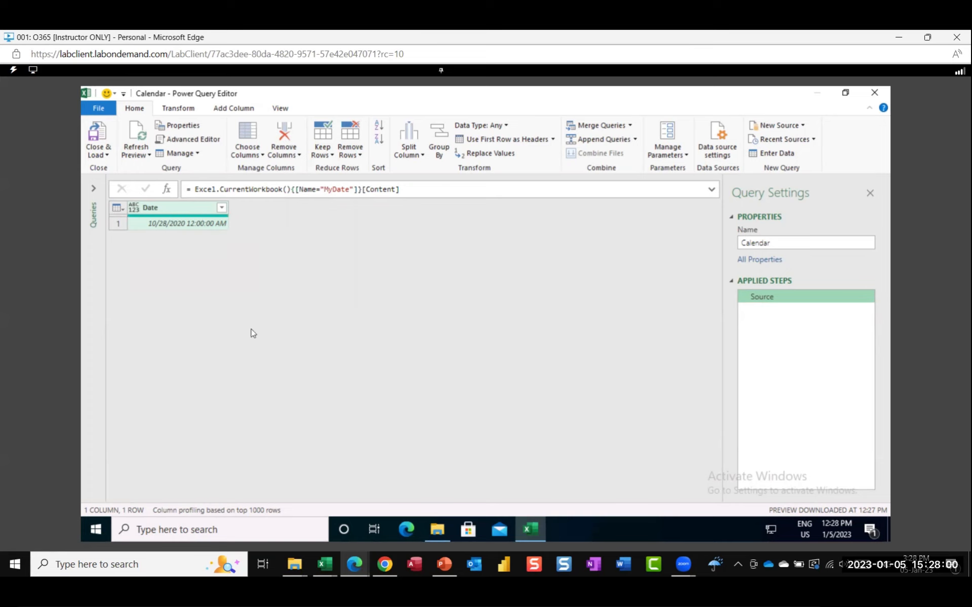
pyautogui.click(135, 209)
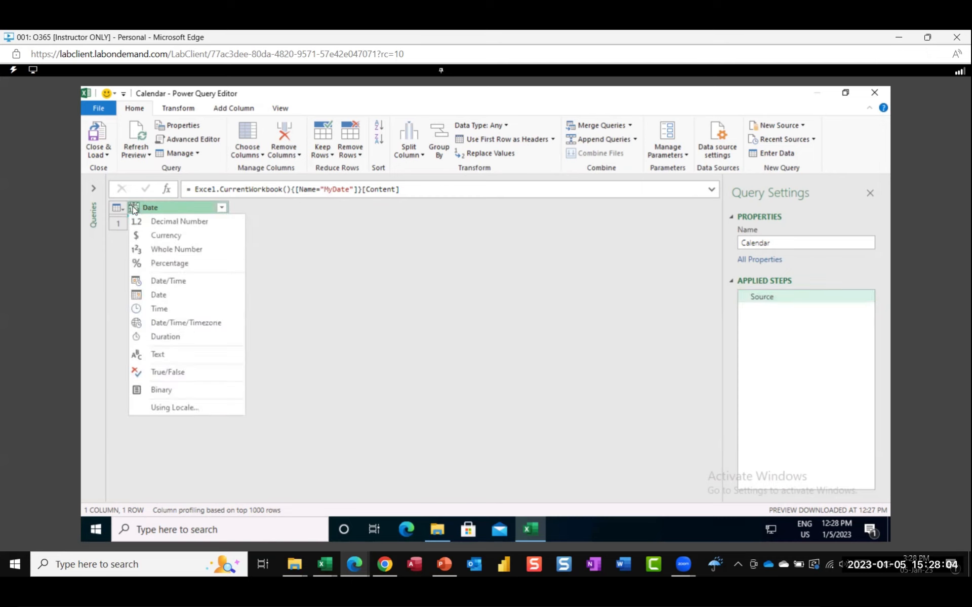
pyautogui.click(158, 296)
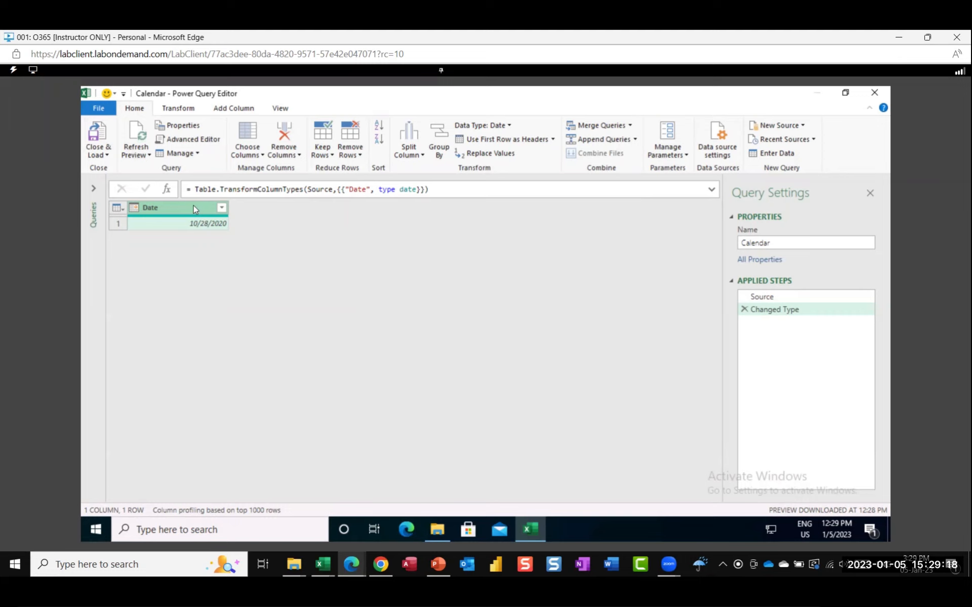
# Add a Start of Month column calculated from the Date column
pyautogui.click(231, 109)
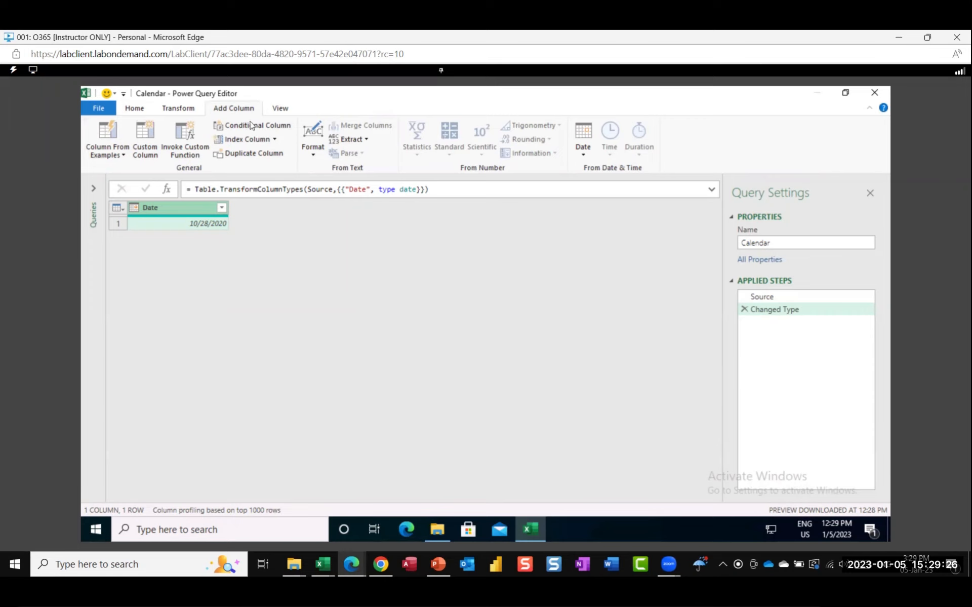
pyautogui.click(584, 152)
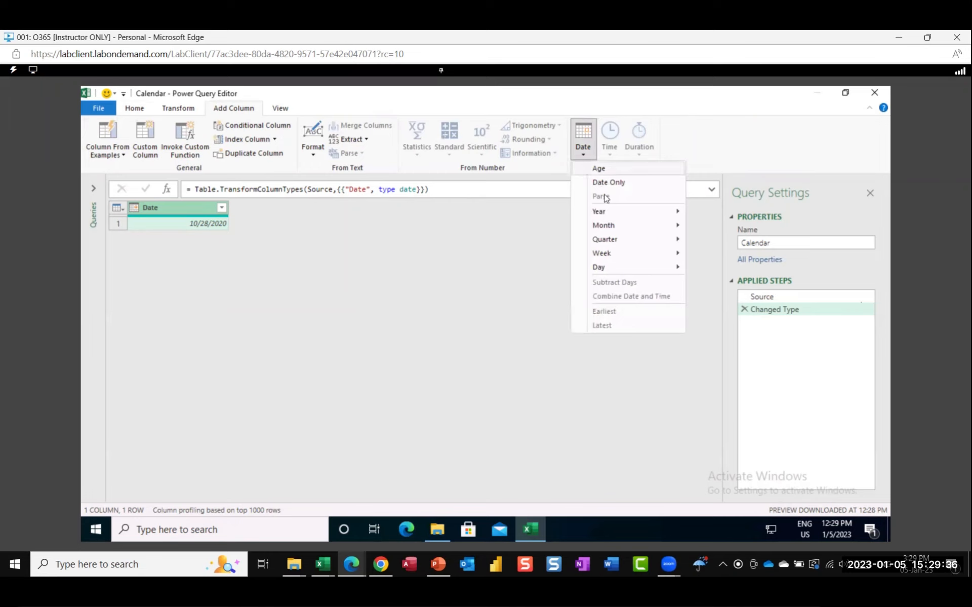
pyautogui.moveTo(604, 225)
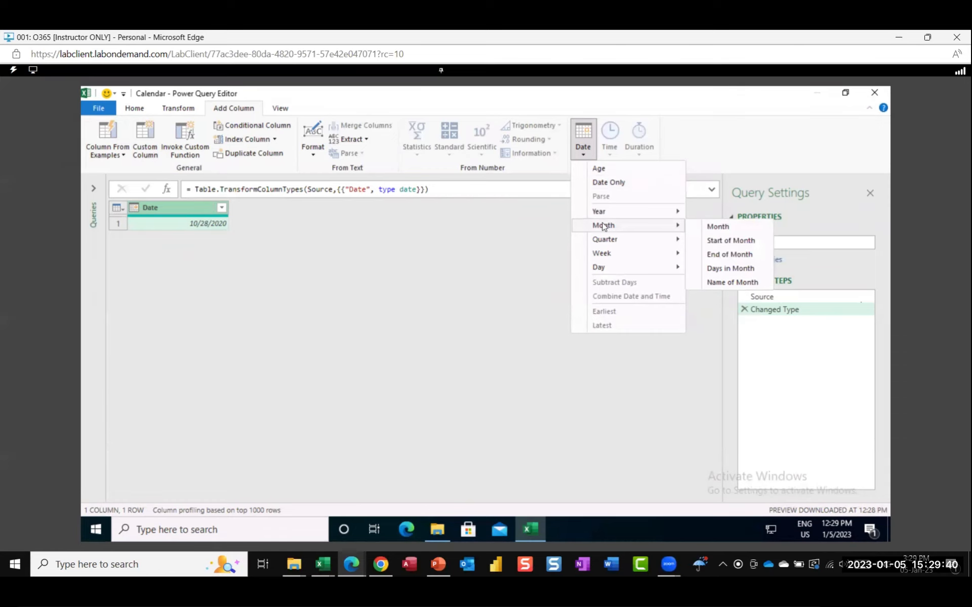
pyautogui.click(726, 243)
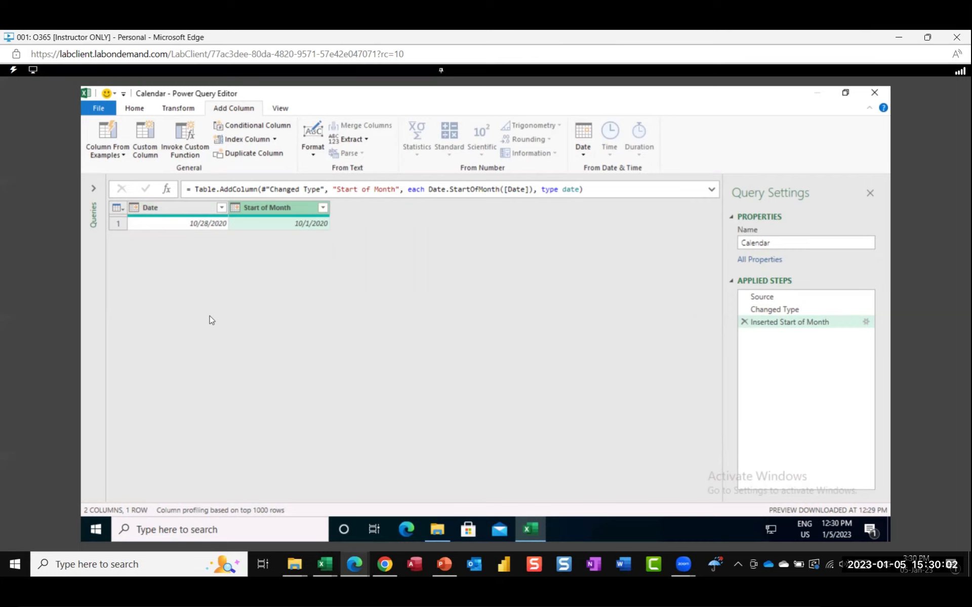
# Add a Days in Month column based on the Date column
pyautogui.click(189, 209)
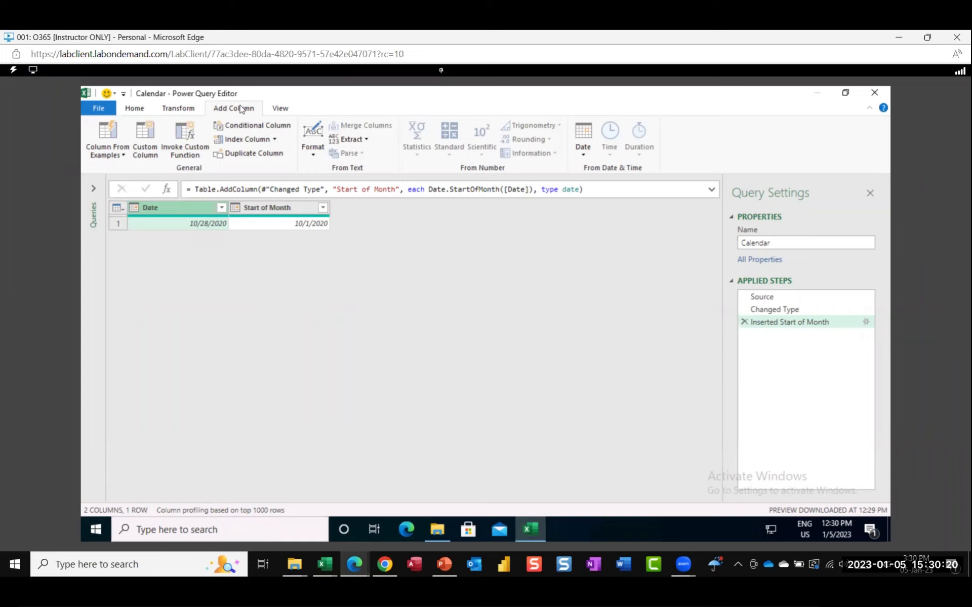
pyautogui.click(583, 151)
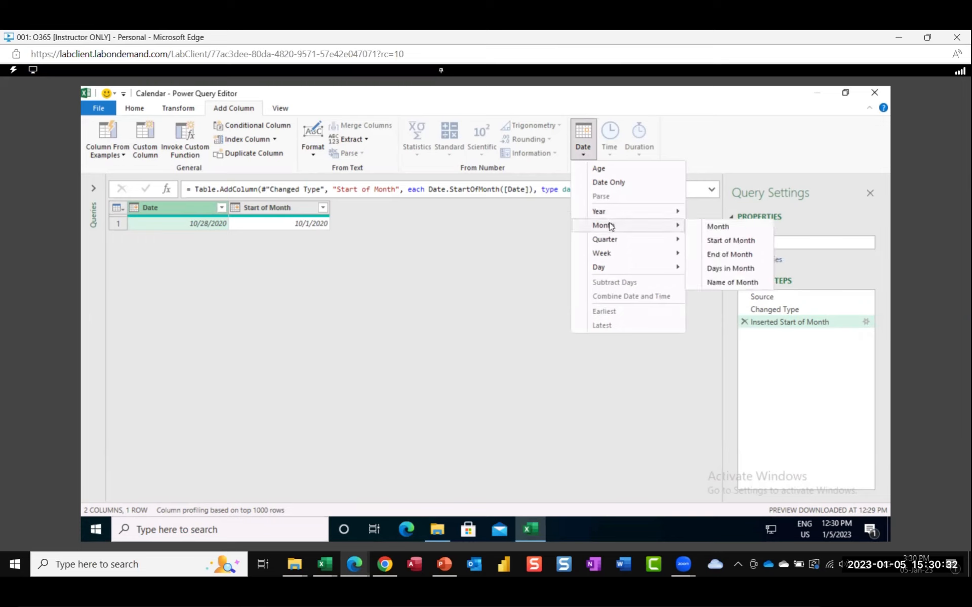
pyautogui.click(736, 268)
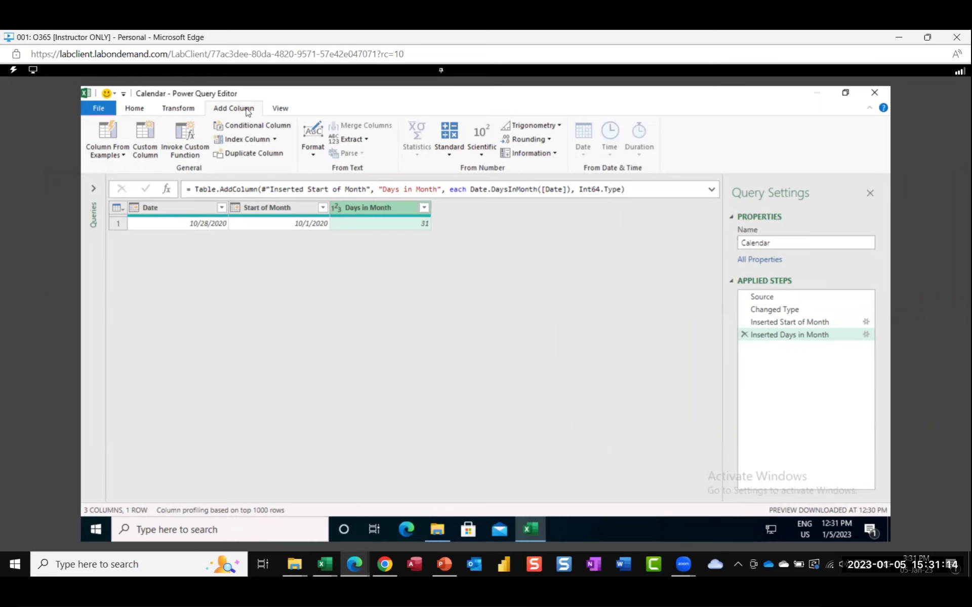
# Start a new custom column and name it FullMonth
pyautogui.click(143, 139)
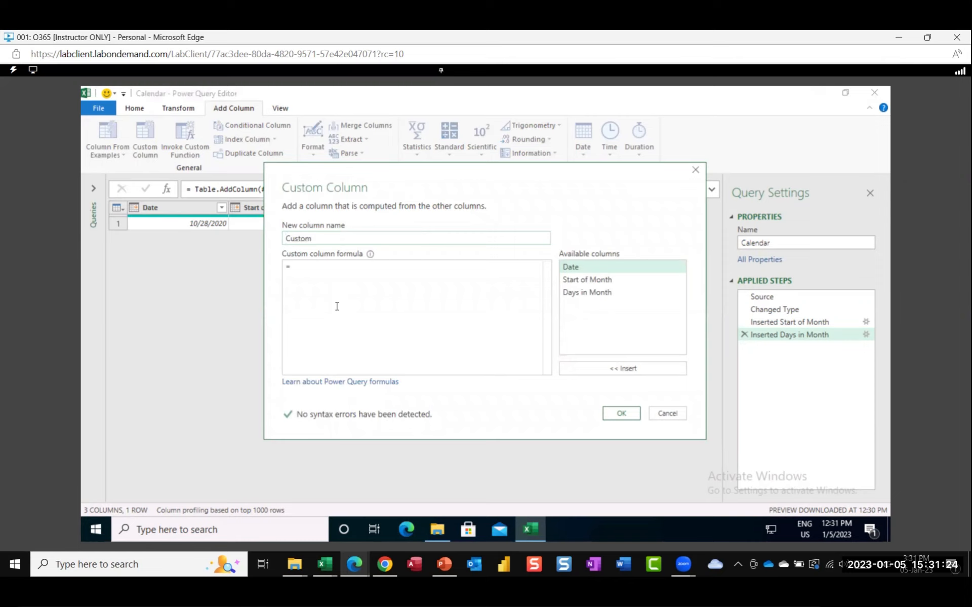
pyautogui.doubleClick(323, 239)
pyautogui.write('Full')
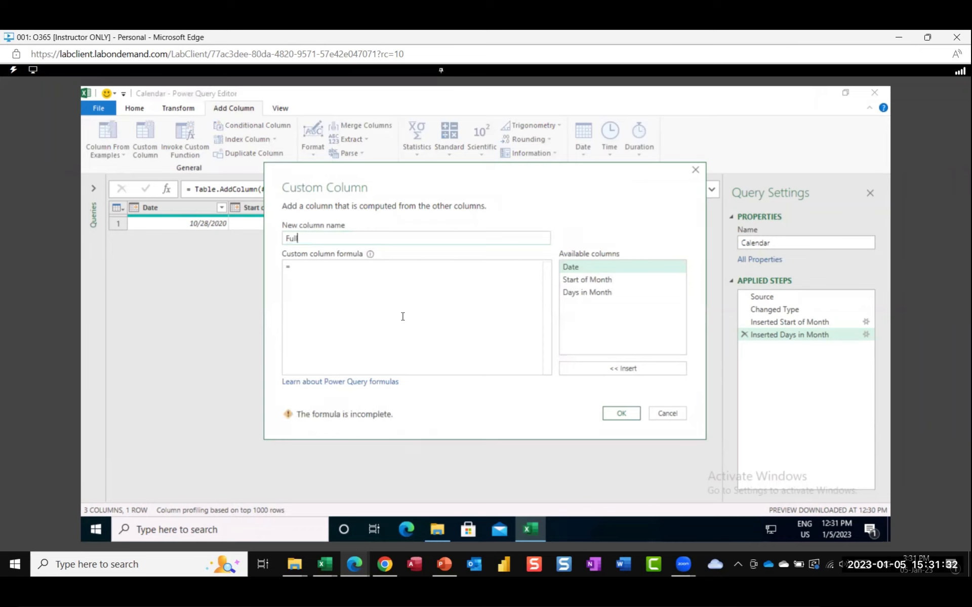
pyautogui.write('Month')
# Begin the FullMonth formula with List.Dates, using [Start of Month] as the start and [Days in Month] as the count
pyautogui.click(303, 269)
pyautogui.write('Lis')
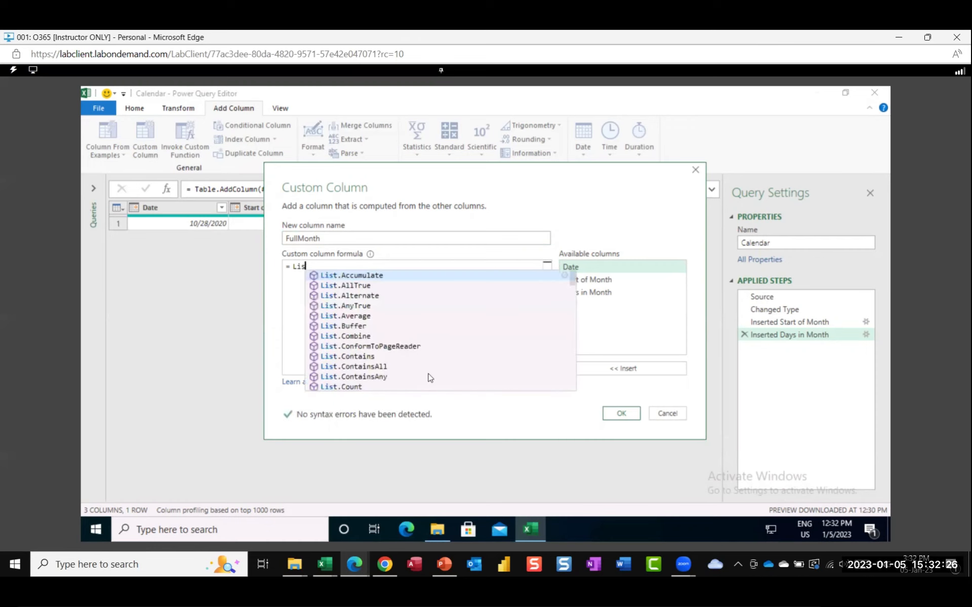
pyautogui.write('t.Dates')
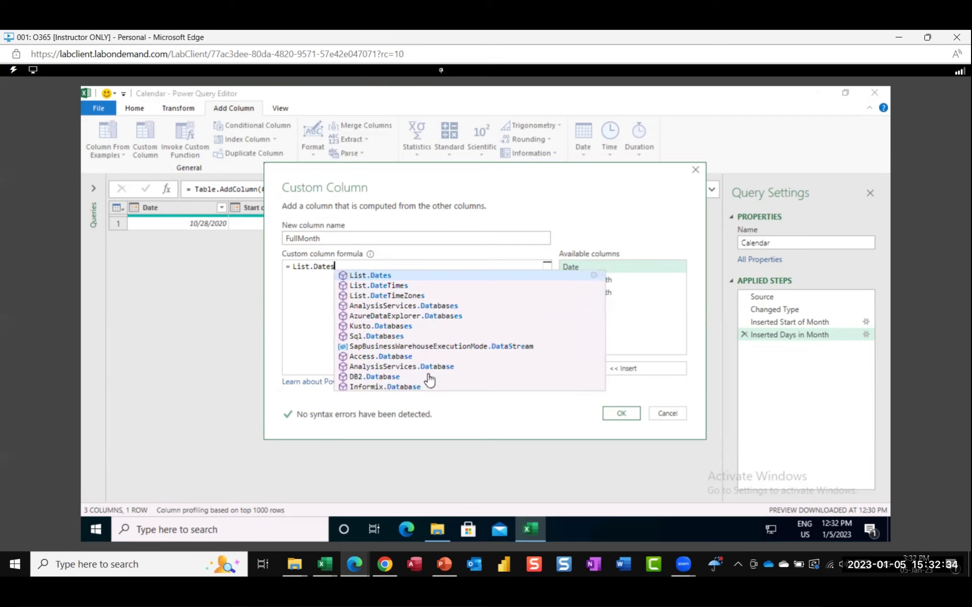
pyautogui.write('(')
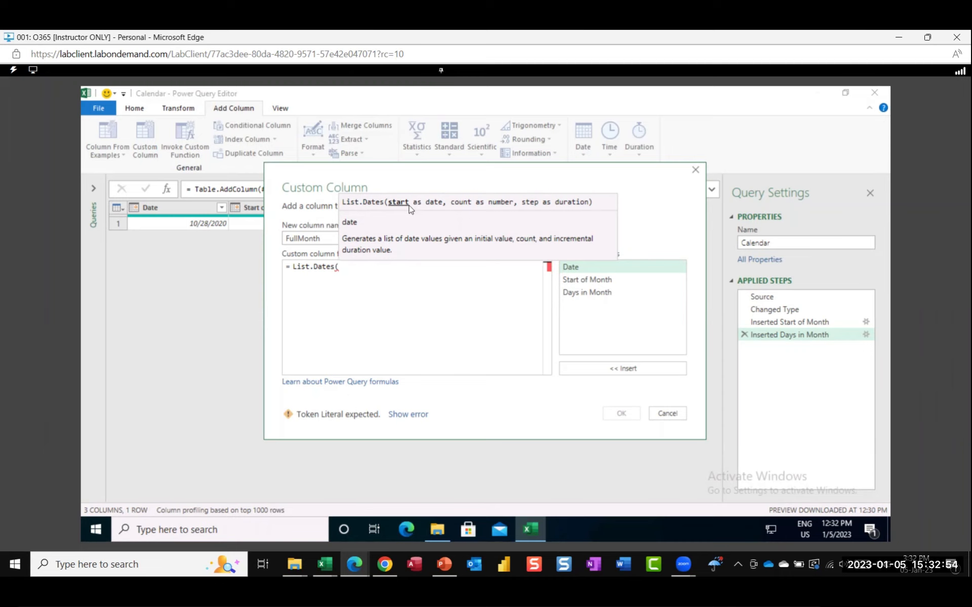
pyautogui.doubleClick(593, 282)
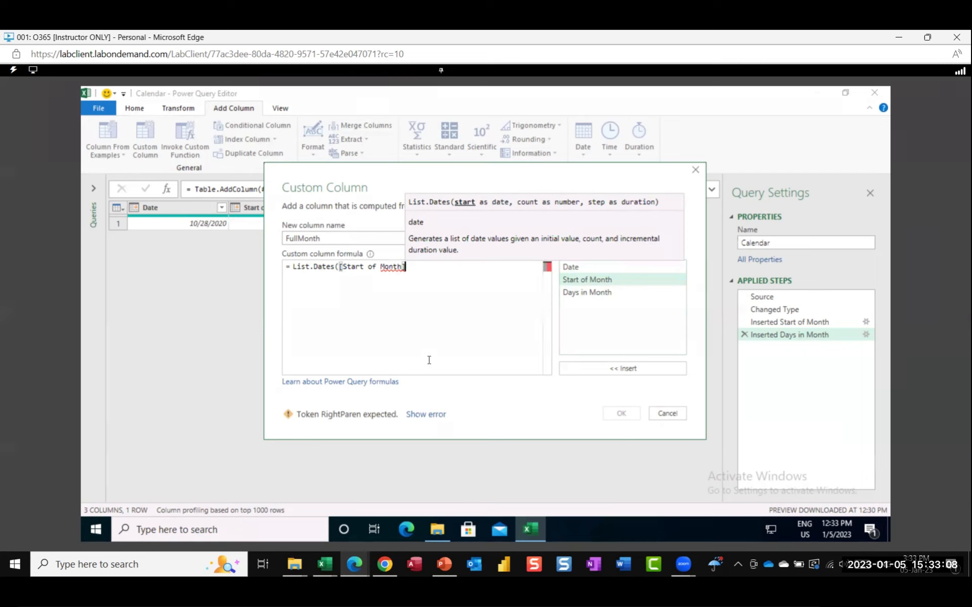
pyautogui.write(',')
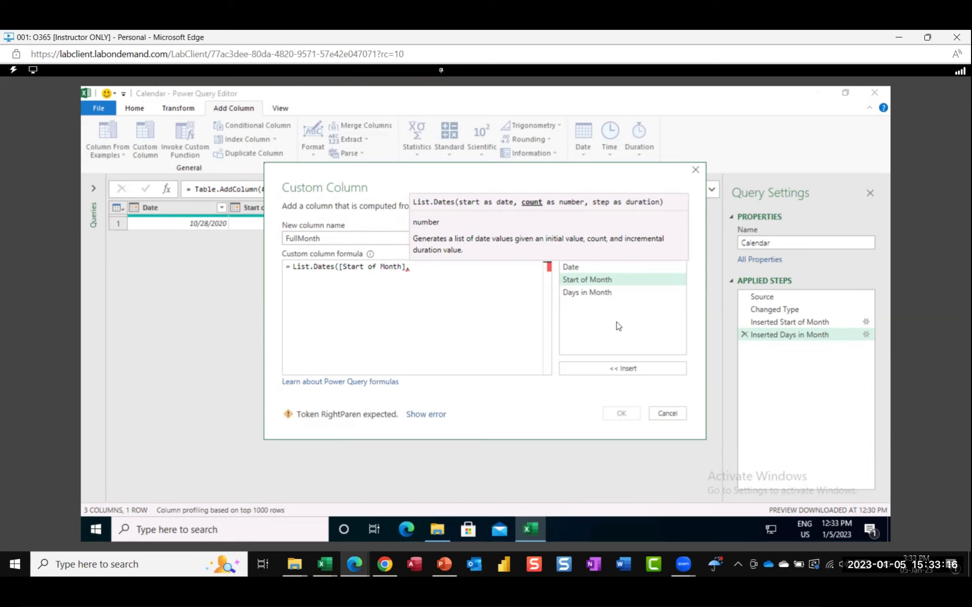
pyautogui.doubleClick(591, 293)
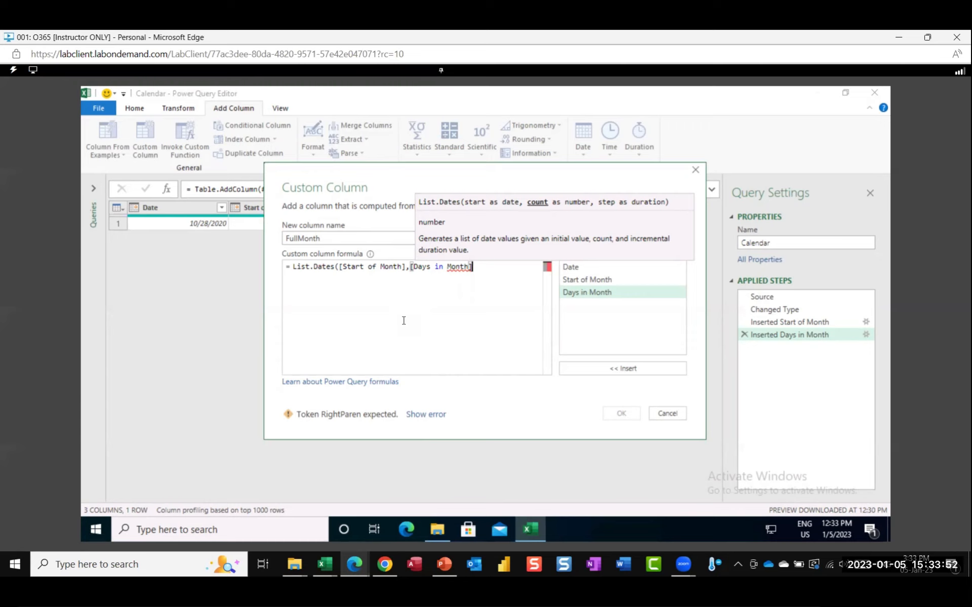
# Complete the List.Dates formula with a one-day step of #duration(1,0,0,0) and create the FullMonth custom column
pyautogui.write(',')
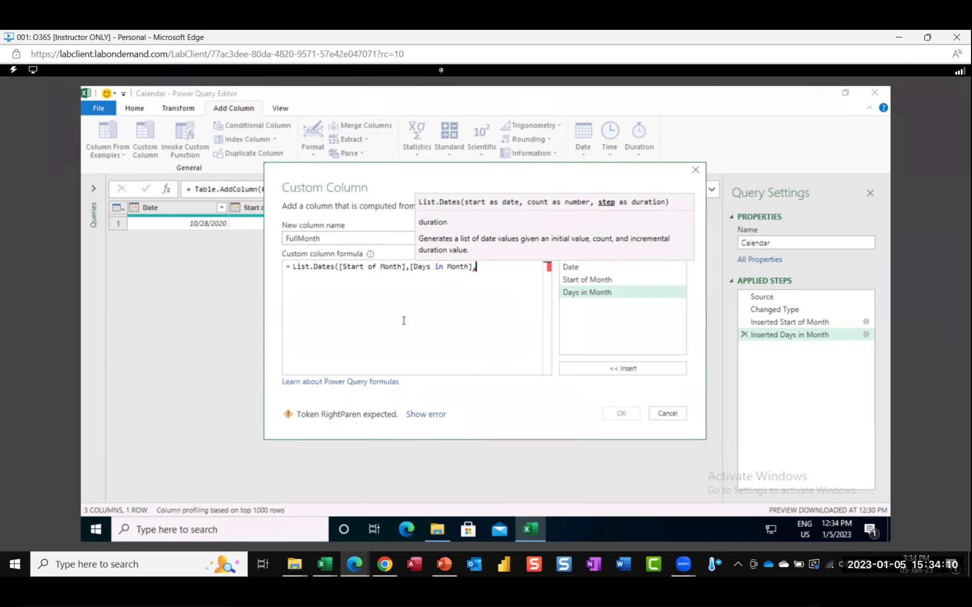
pyautogui.write('#')
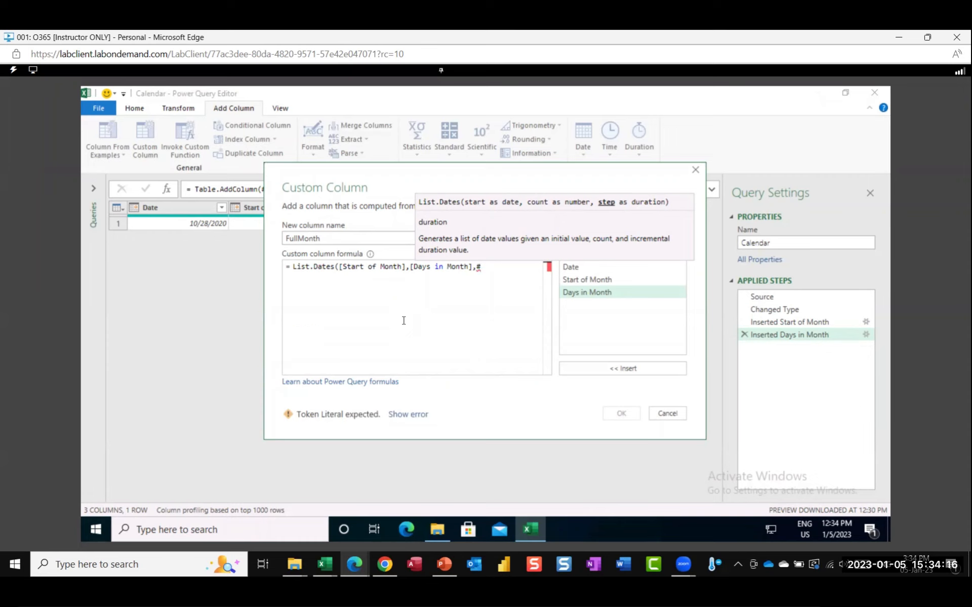
pyautogui.write('dur')
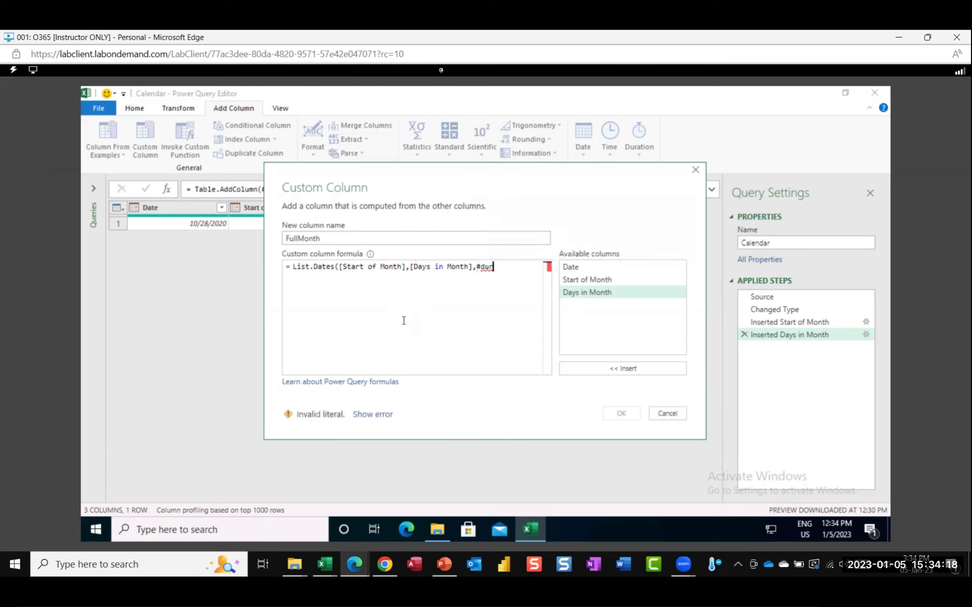
pyautogui.write('ation')
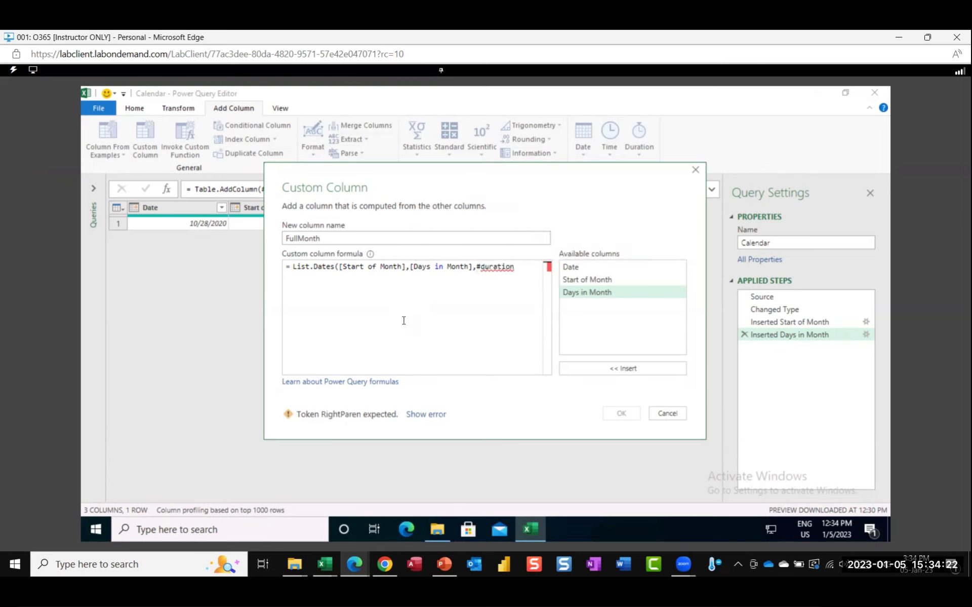
pyautogui.write('(')
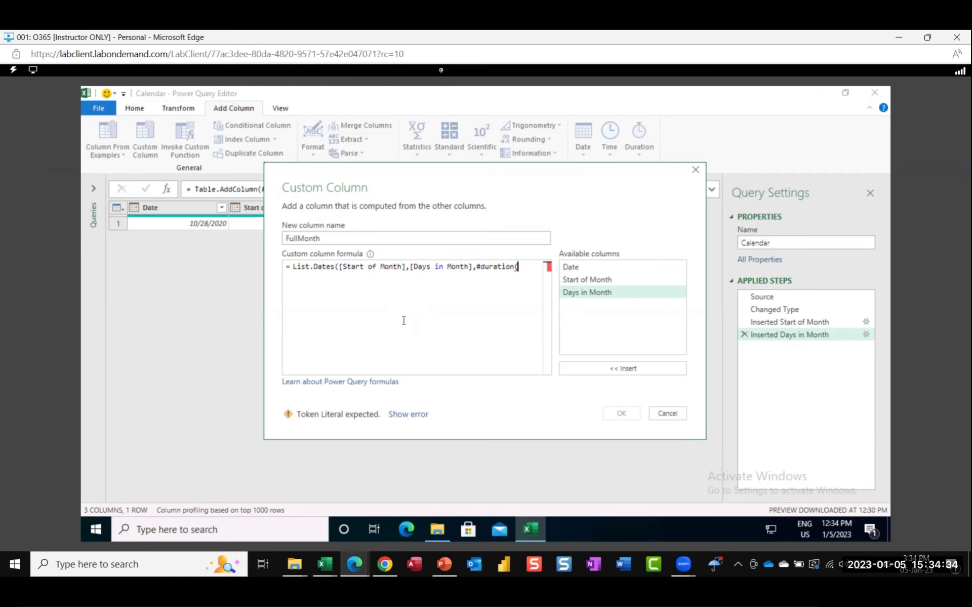
pyautogui.write('1,0')
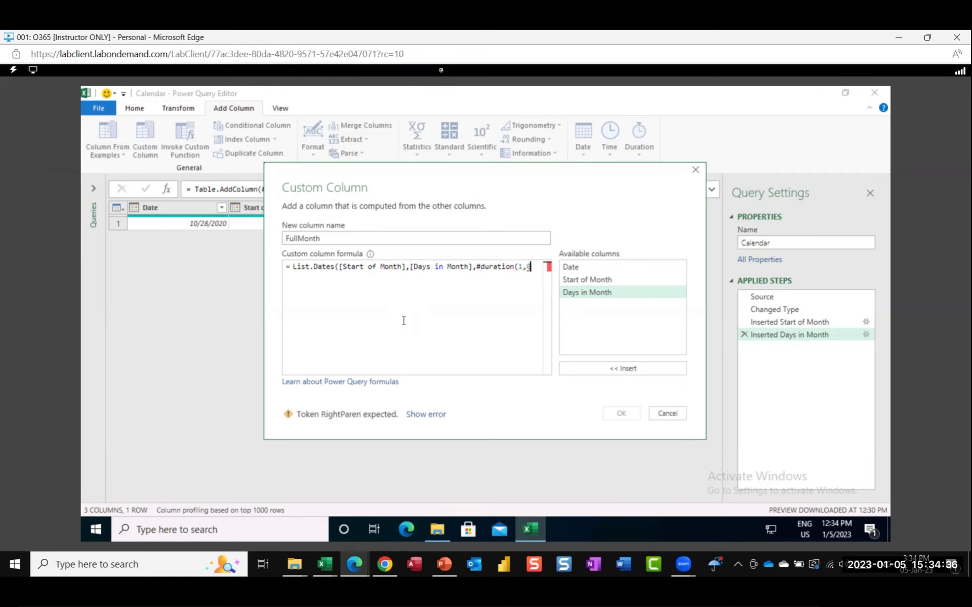
pyautogui.write(',0,0,')
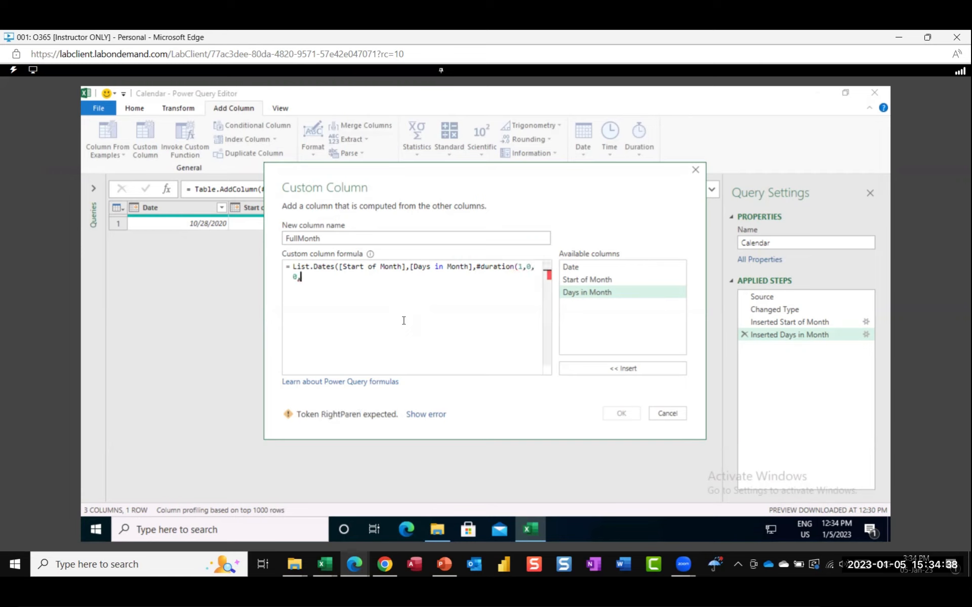
pyautogui.write('0)')
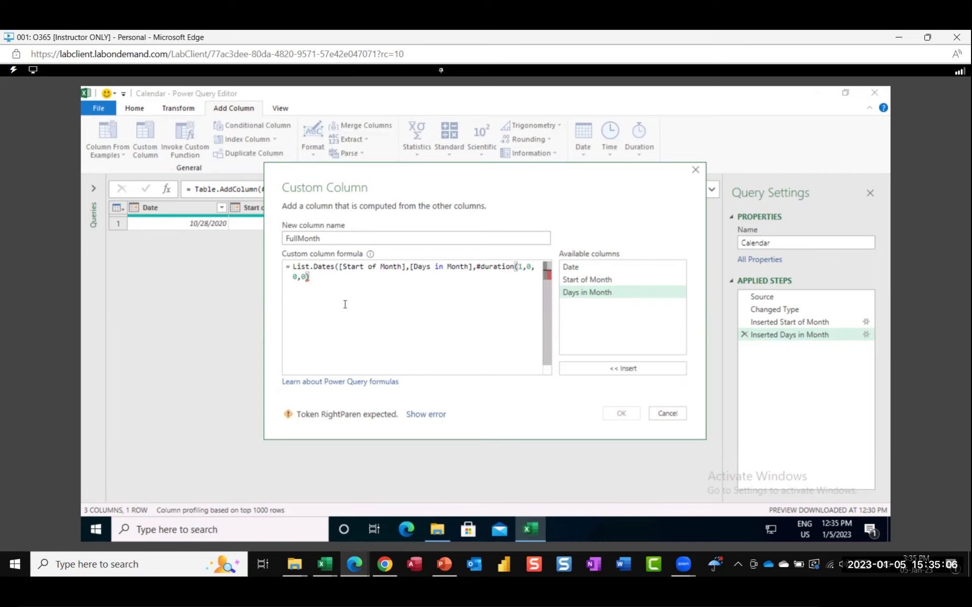
pyautogui.write(')')
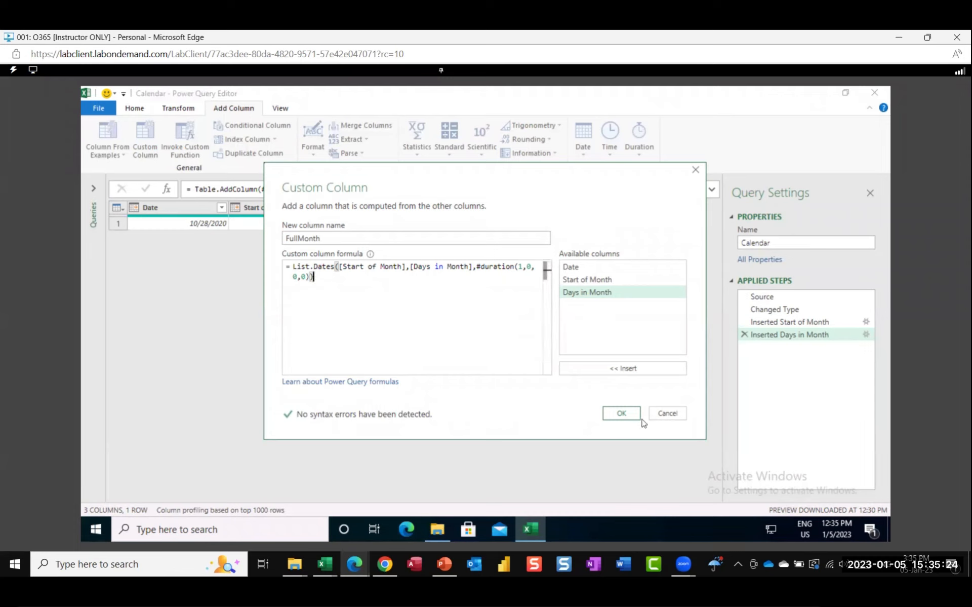
pyautogui.click(622, 413)
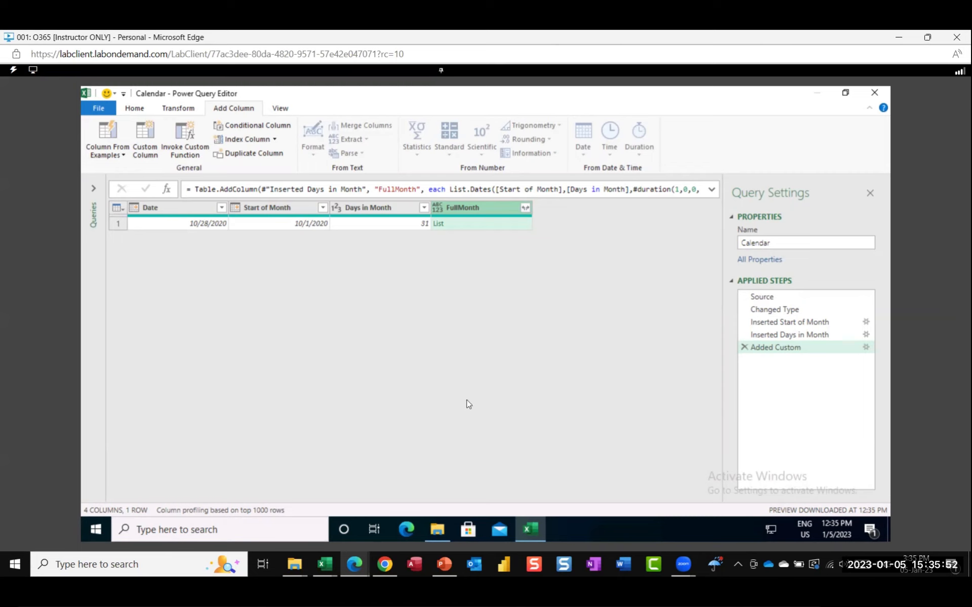
# Expand the FullMonth list to new rows and add a Day column with the day number of each FullMonth date
pyautogui.click(526, 208)
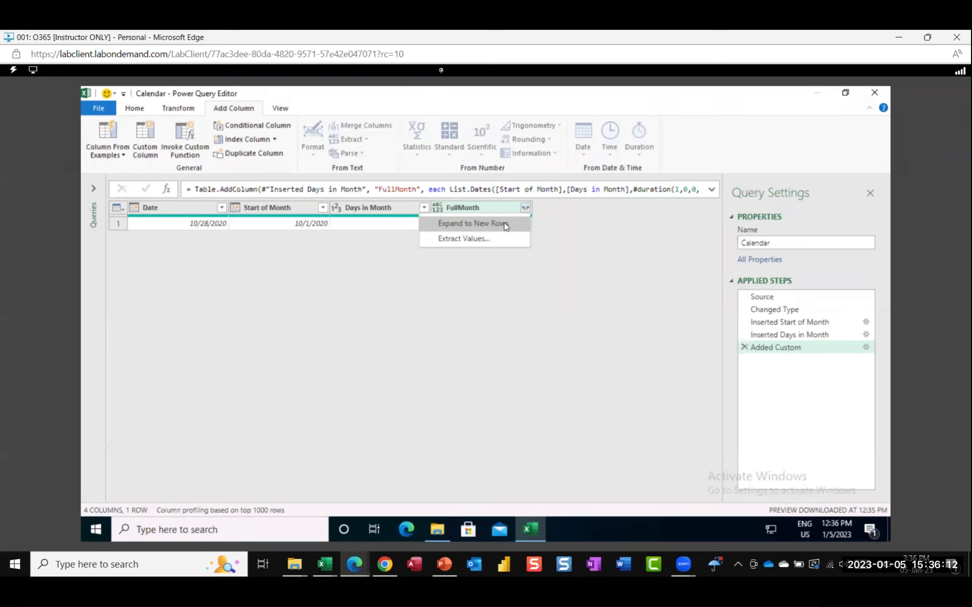
pyautogui.click(505, 224)
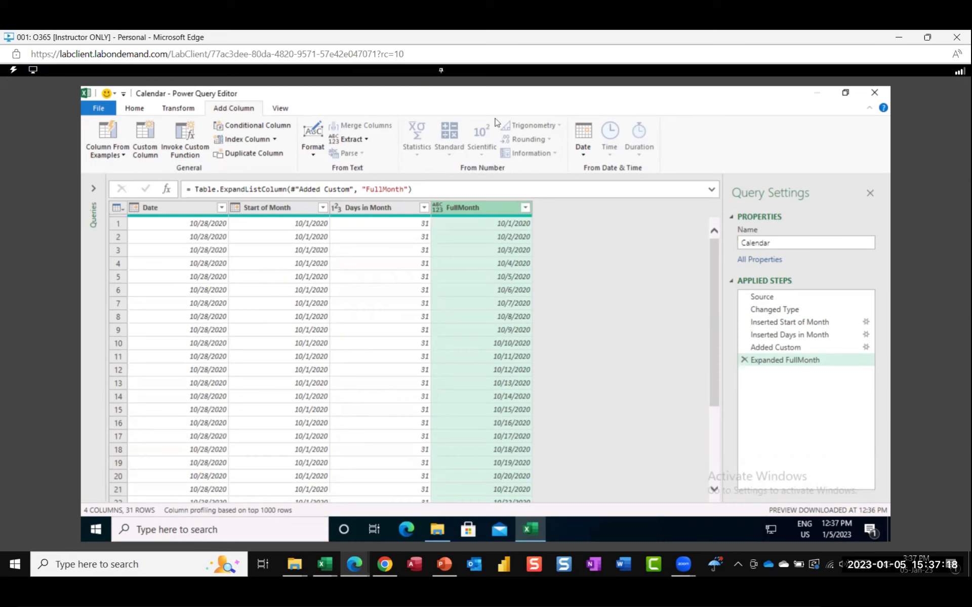
pyautogui.click(584, 158)
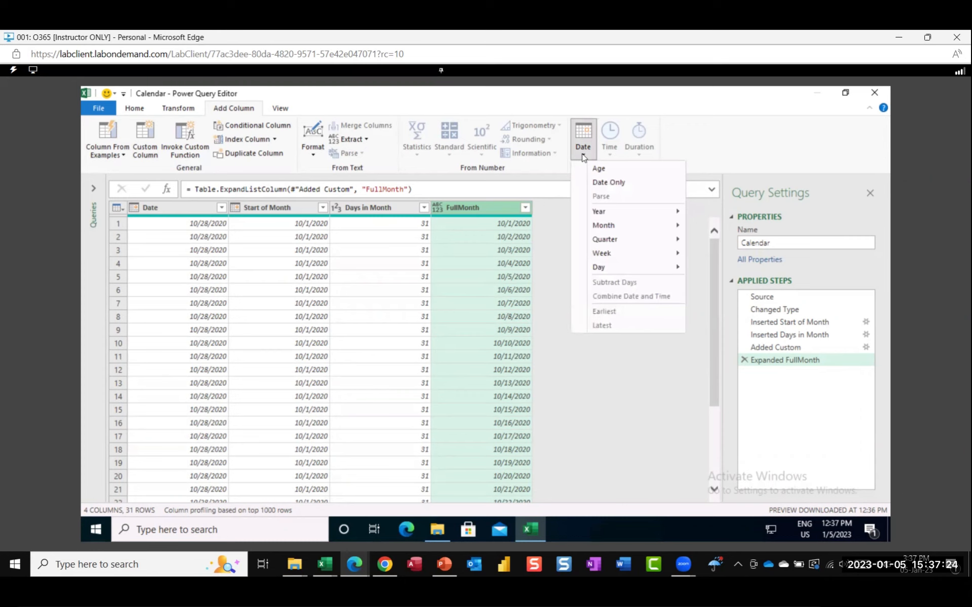
pyautogui.moveTo(601, 270)
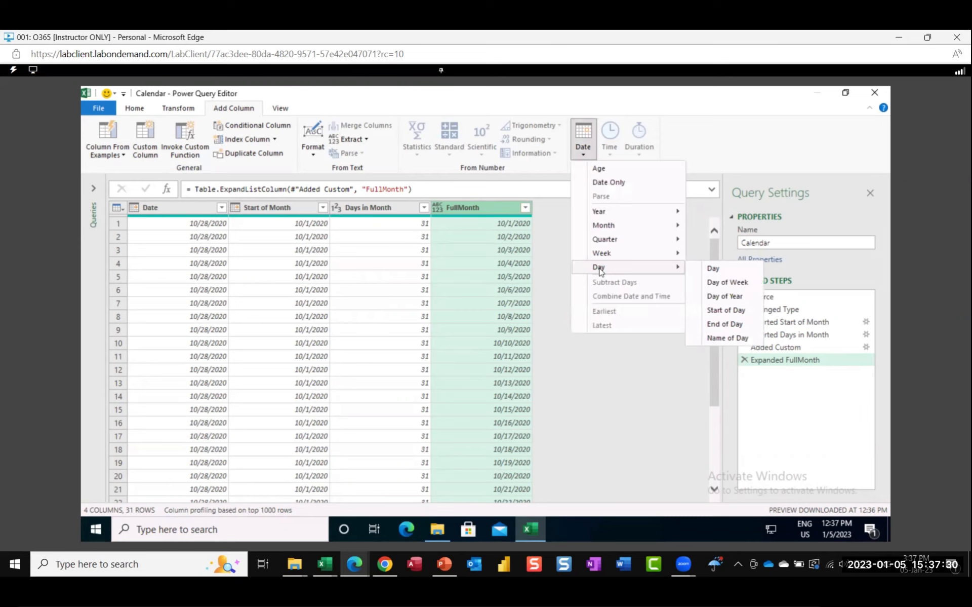
pyautogui.click(713, 269)
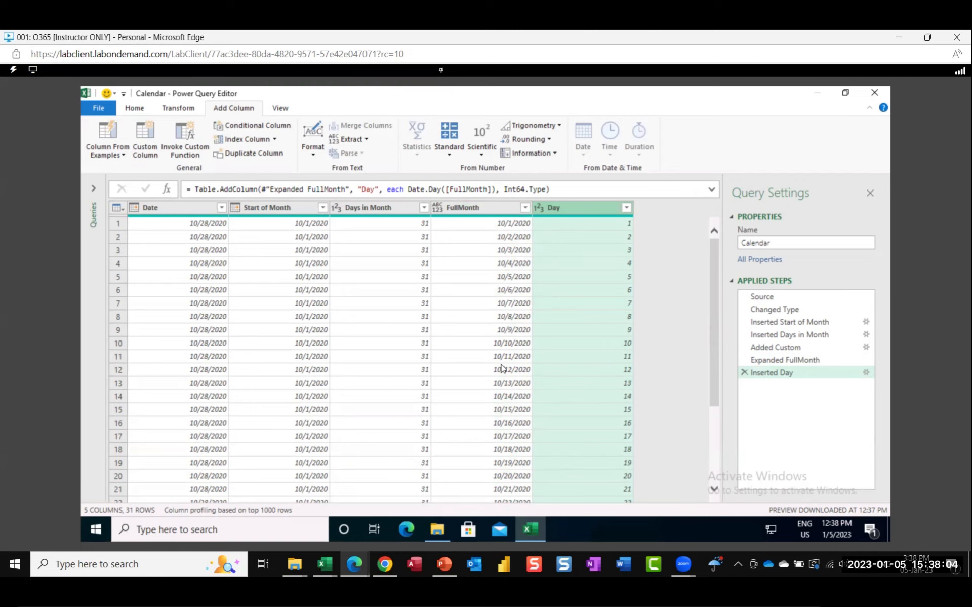
# Add a column with the name of the day for each date in the FullMonth column
pyautogui.click(482, 213)
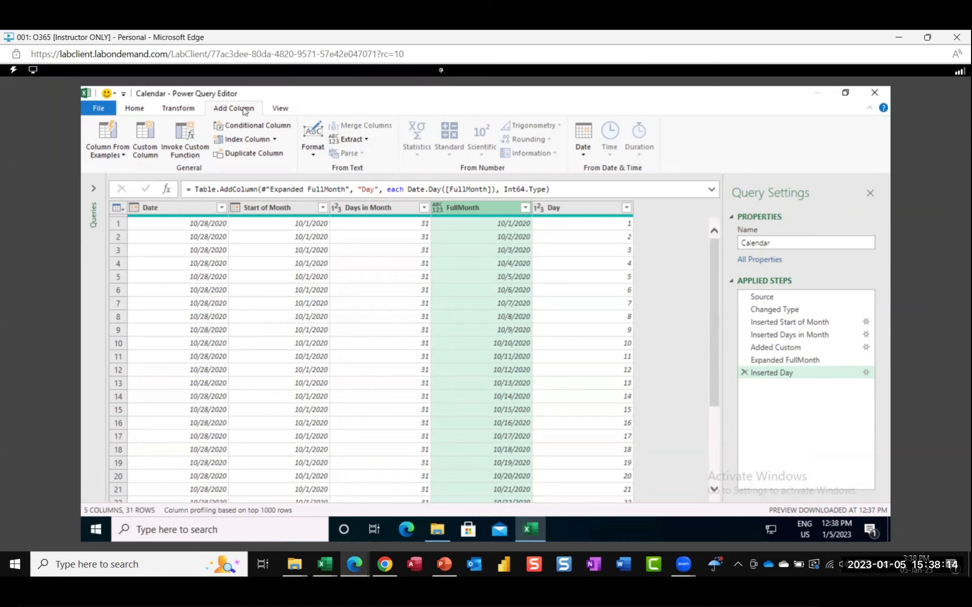
pyautogui.click(583, 154)
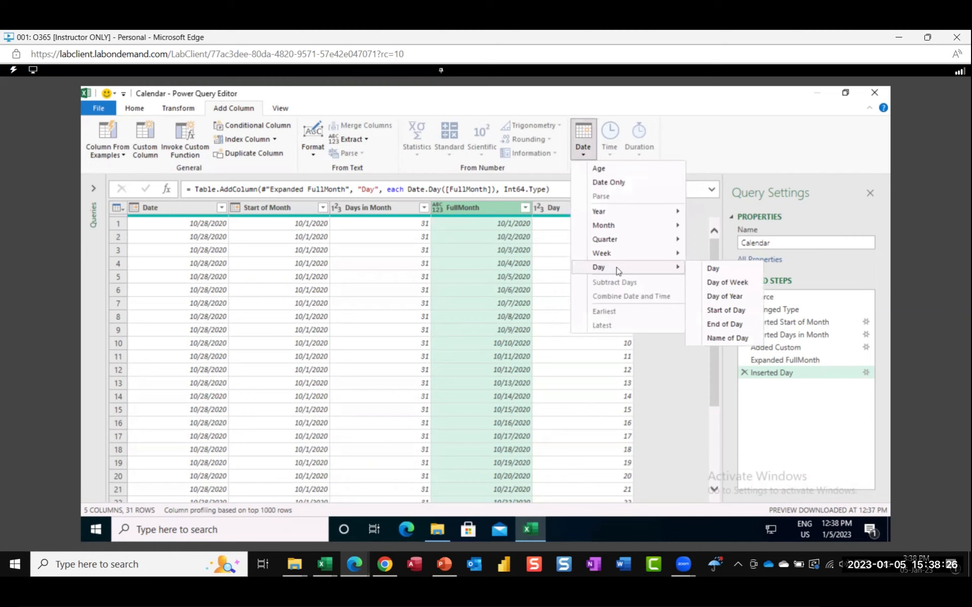
pyautogui.click(740, 339)
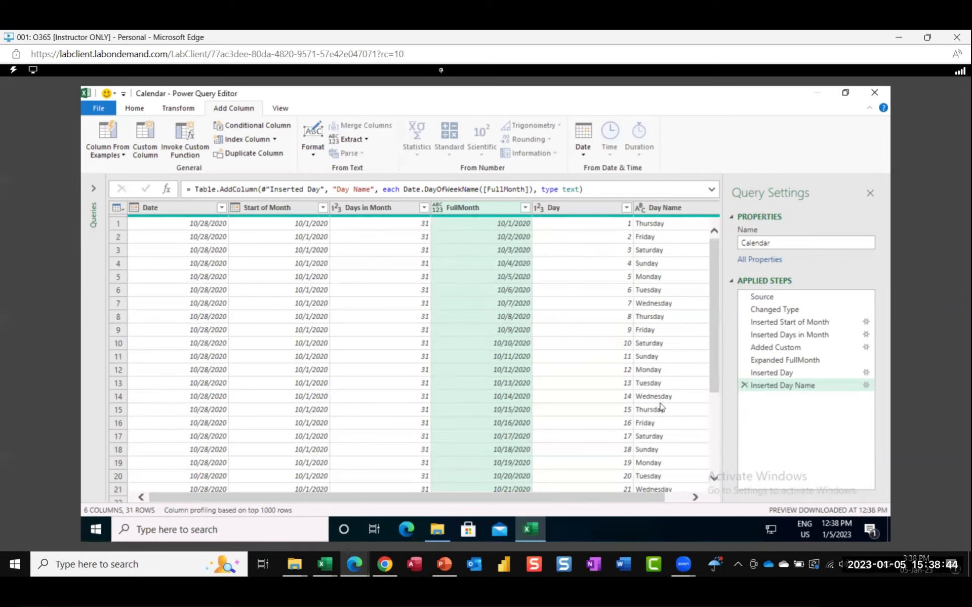
# Transform the Day Name column in place to keep only the first 3 characters of each name
pyautogui.click(695, 497)
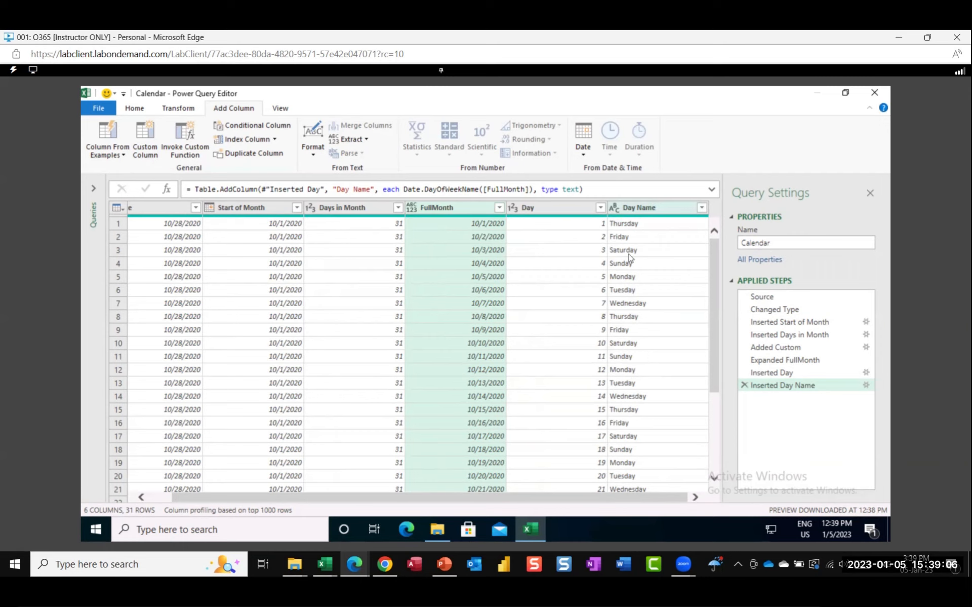
pyautogui.click(646, 210)
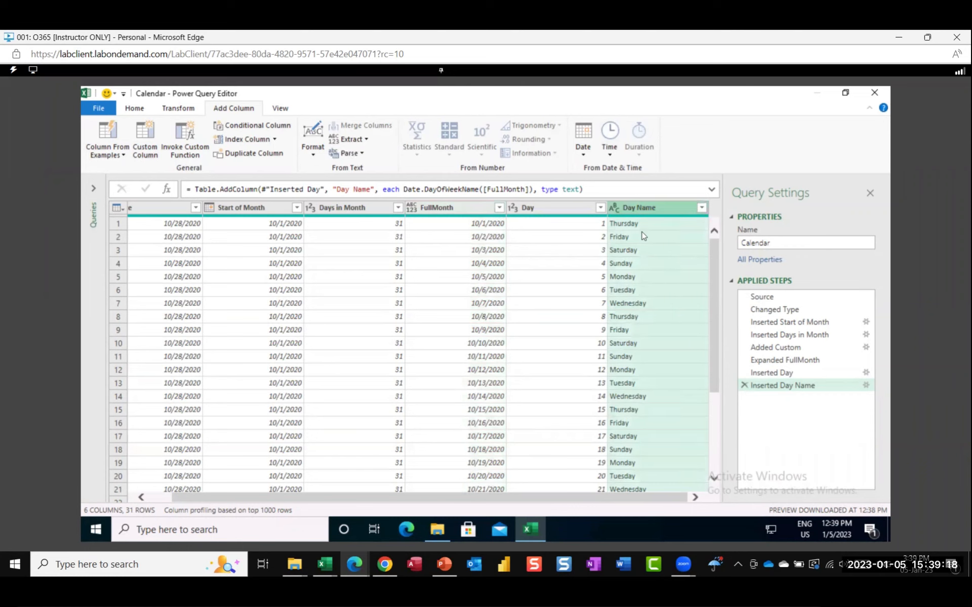
pyautogui.click(181, 112)
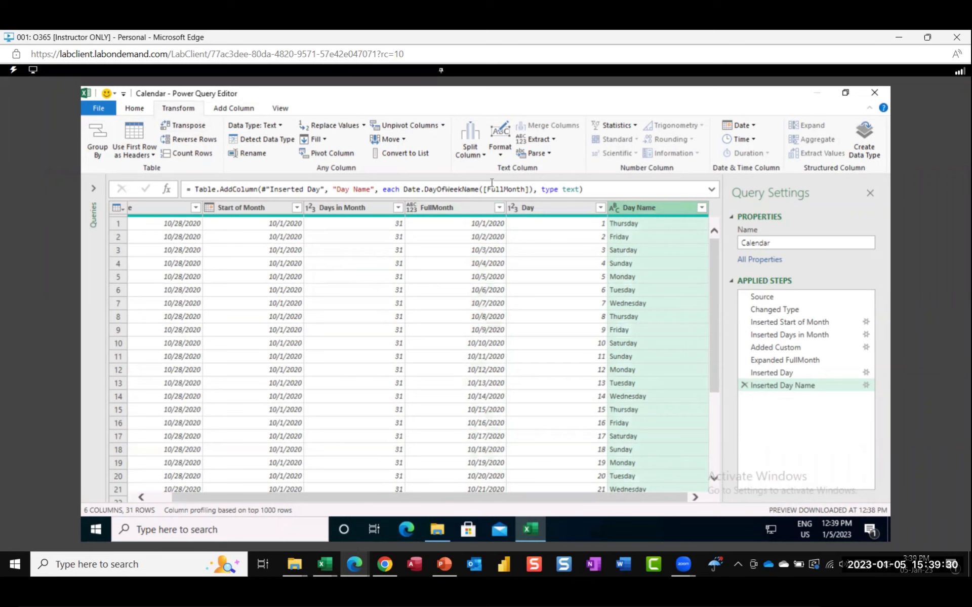
pyautogui.click(540, 145)
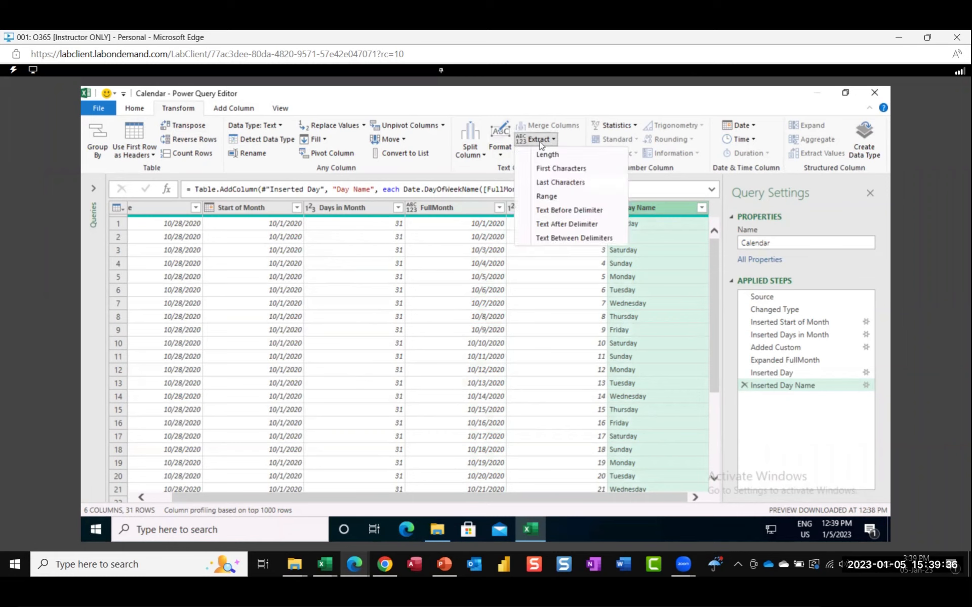
pyautogui.click(556, 172)
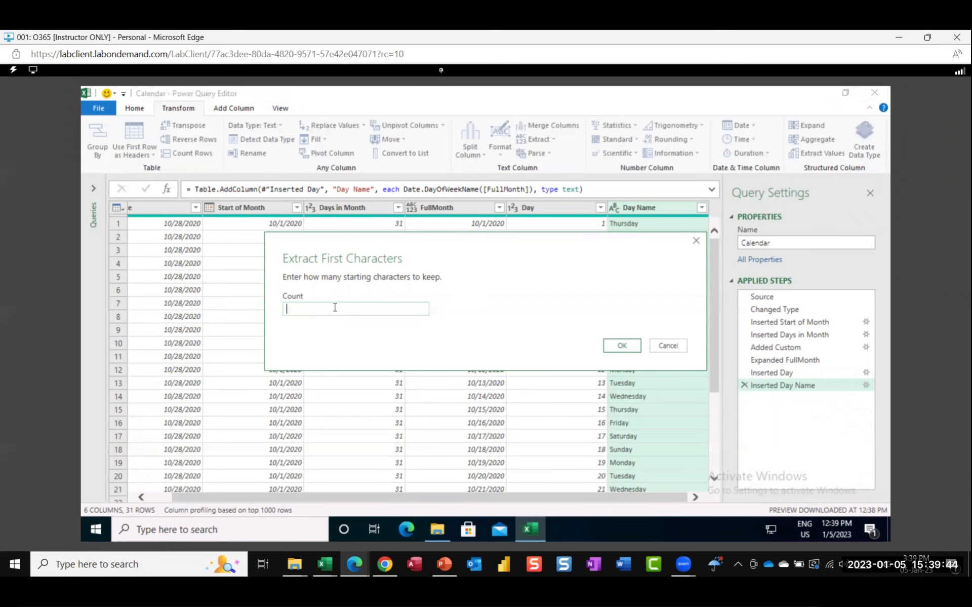
pyautogui.write('3')
pyautogui.click(622, 346)
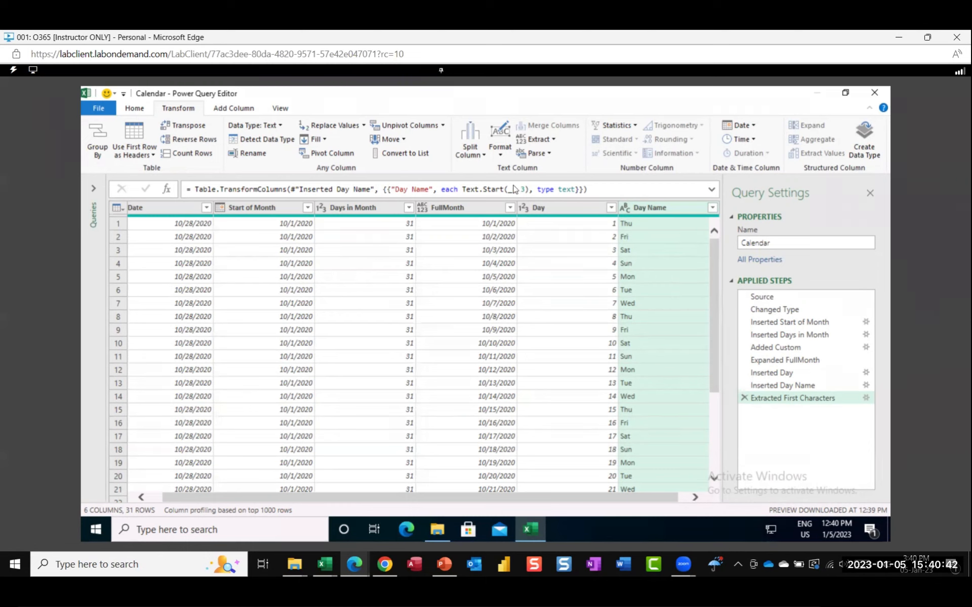
# Add a Week of Month column calculated from the FullMonth column
pyautogui.click(472, 211)
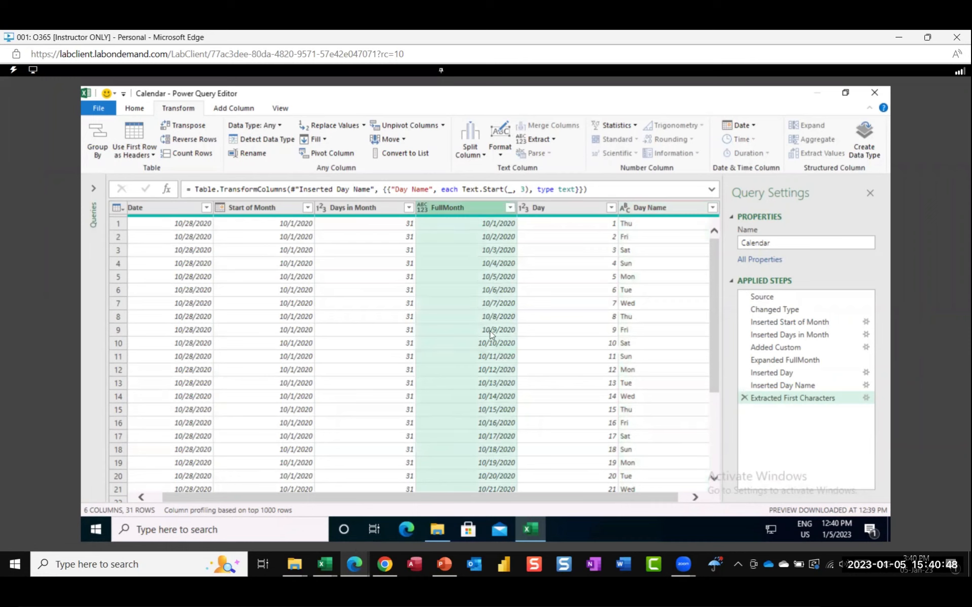
pyautogui.click(225, 109)
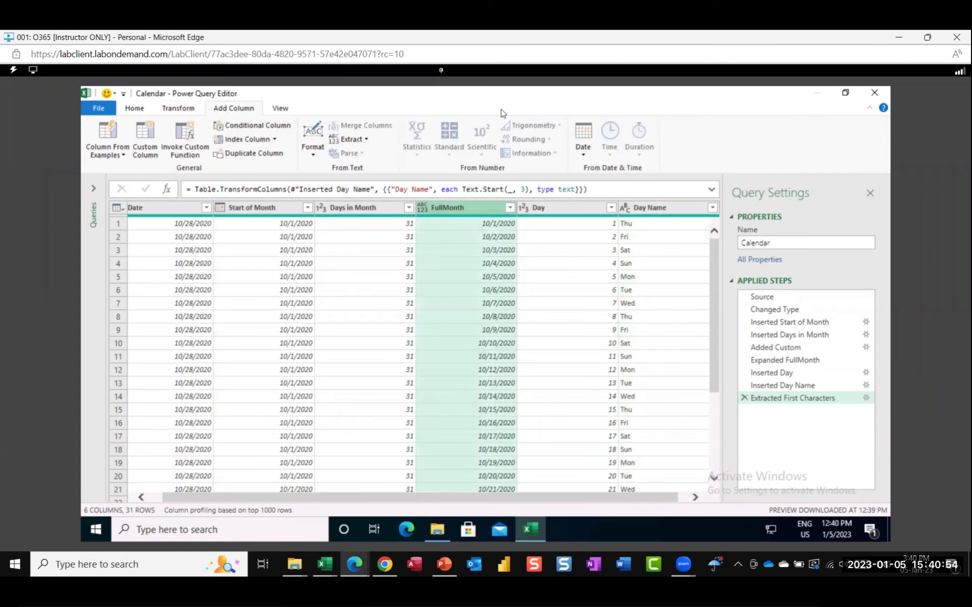
pyautogui.click(584, 155)
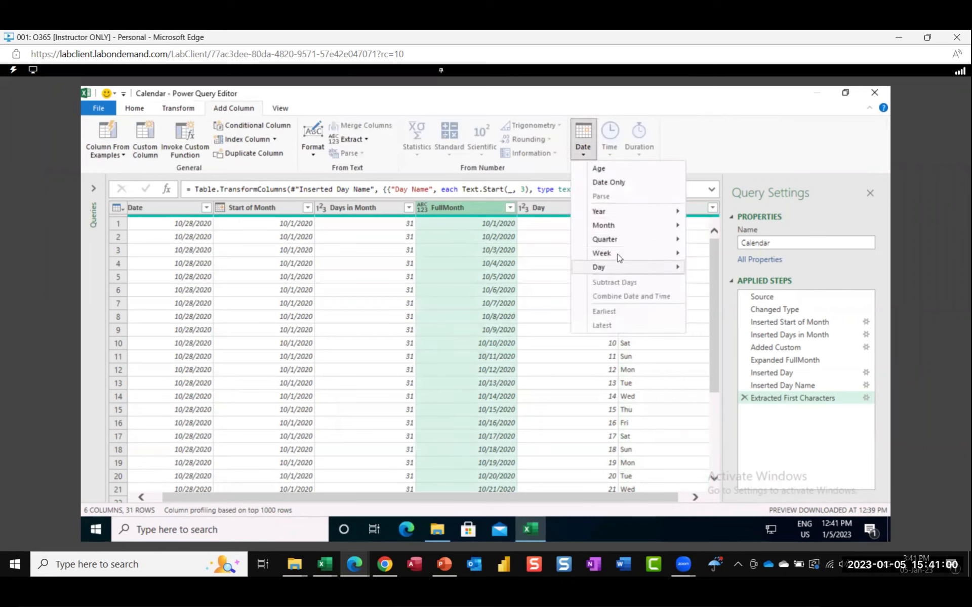
pyautogui.moveTo(617, 256)
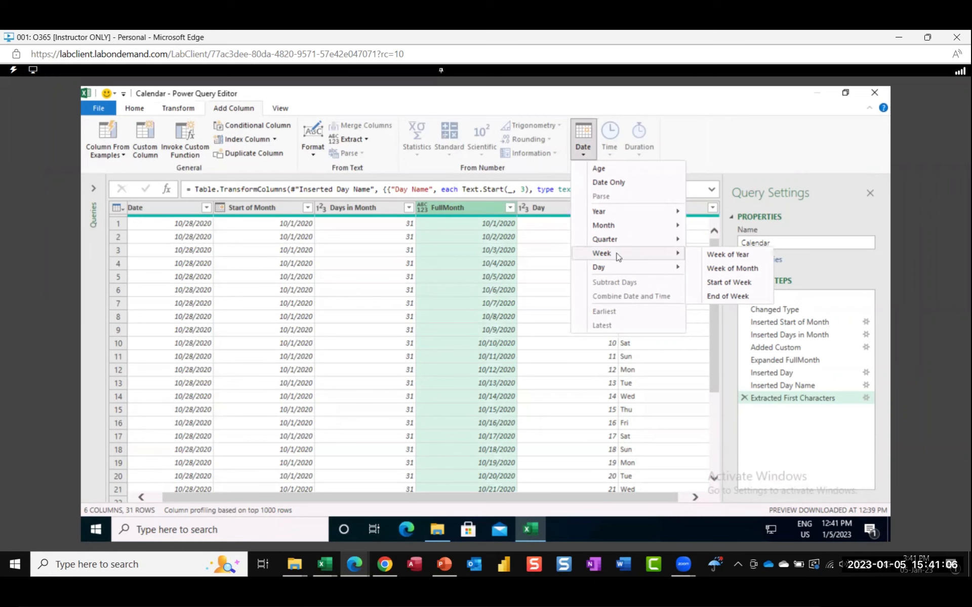
pyautogui.click(738, 269)
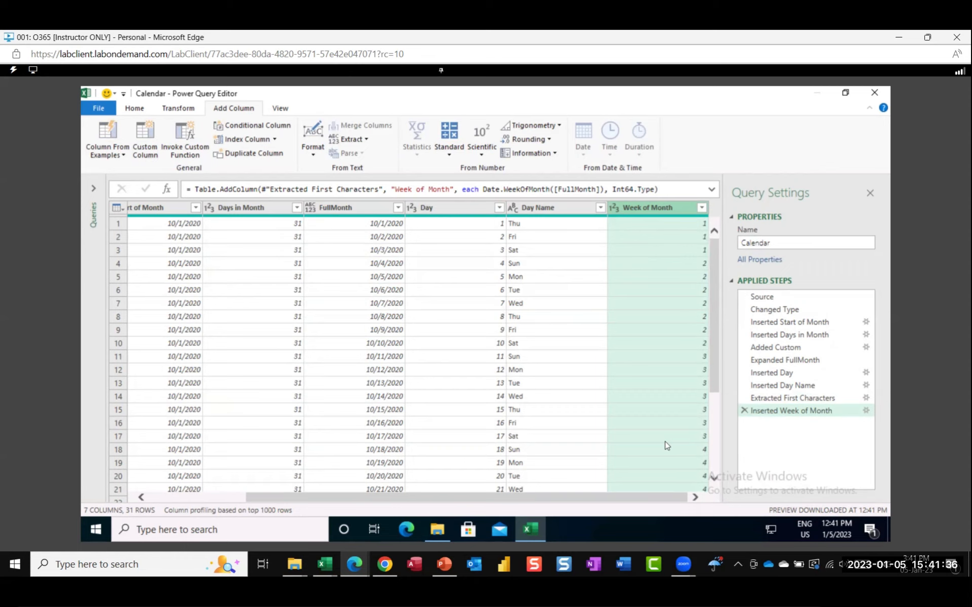
# Keep only the Day, Day Name and Week of Month columns and remove all other columns
pyautogui.click(461, 208)
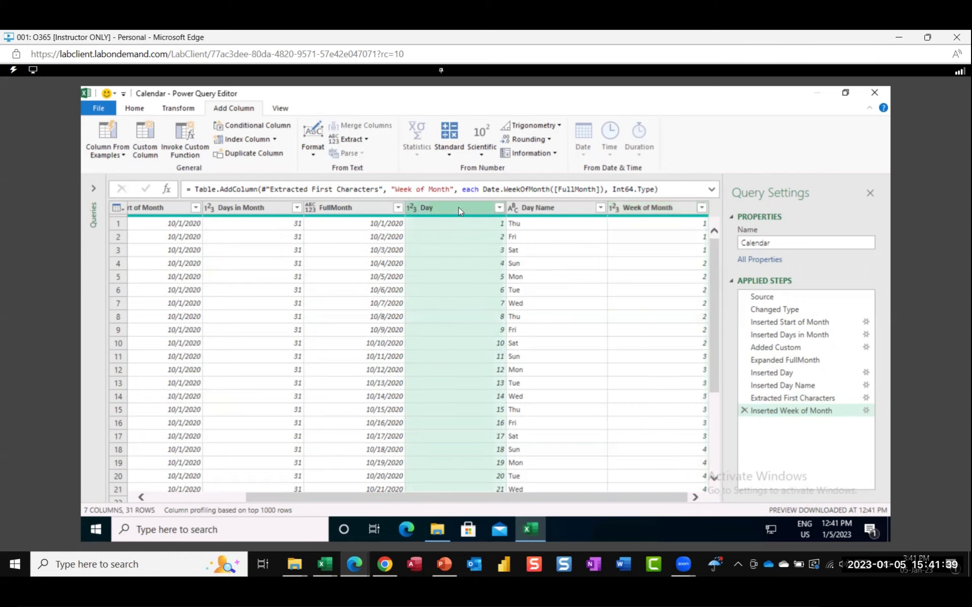
pyautogui.click(560, 212)
pyautogui.click(663, 212)
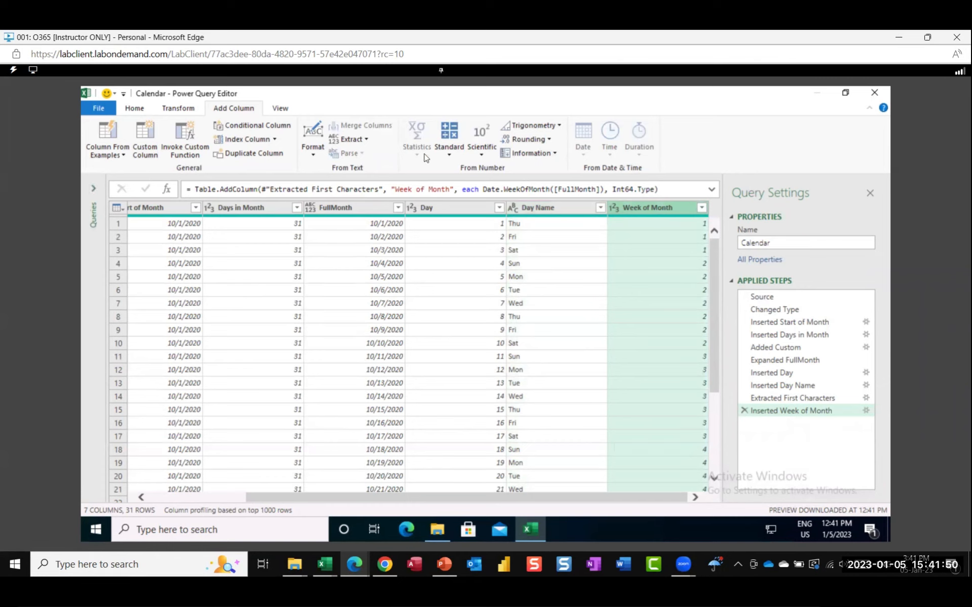
pyautogui.click(446, 209)
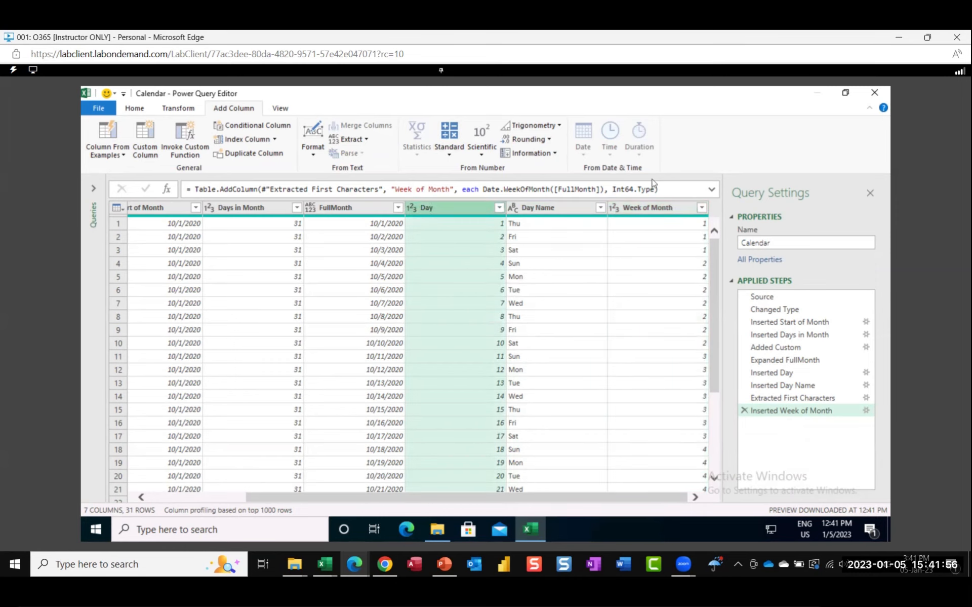
pyautogui.keyDown('shift'); pyautogui.click(667, 209); pyautogui.keyUp('shift')
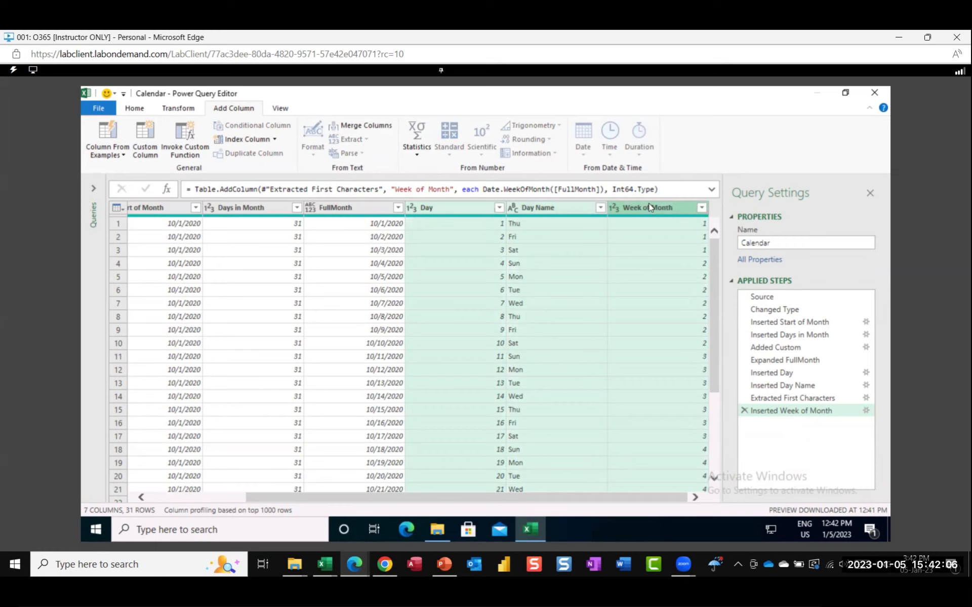
pyautogui.rightClick(650, 207)
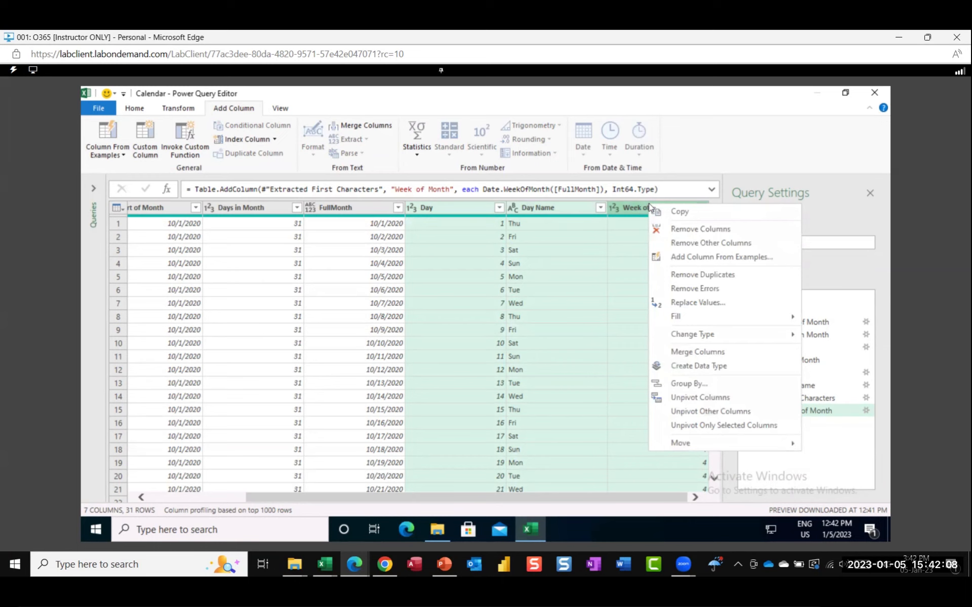
pyautogui.click(699, 245)
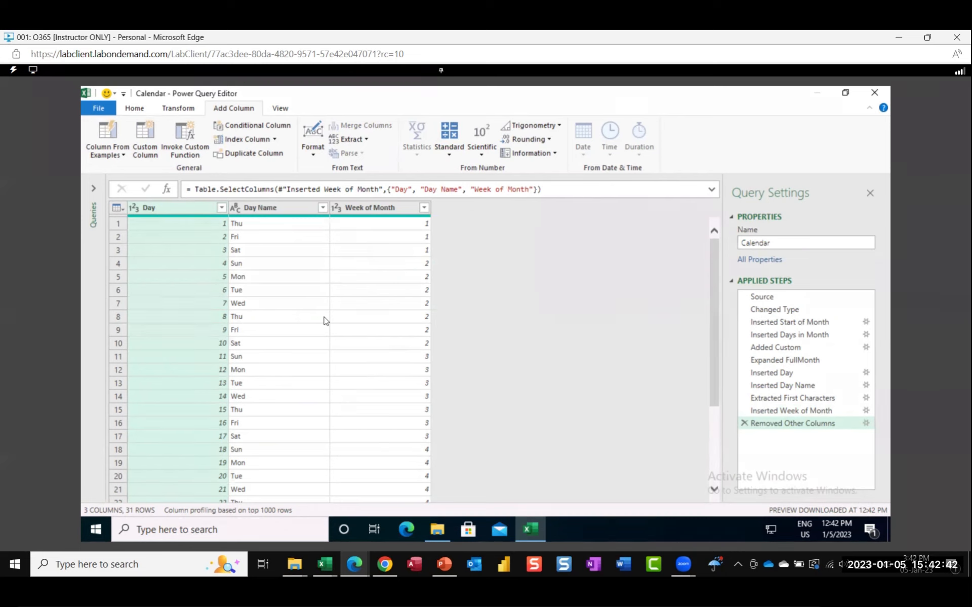
# Pivot the Day Name column using Day as the values column, with the aggregate value function set to Don't Aggregate
pyautogui.click(283, 211)
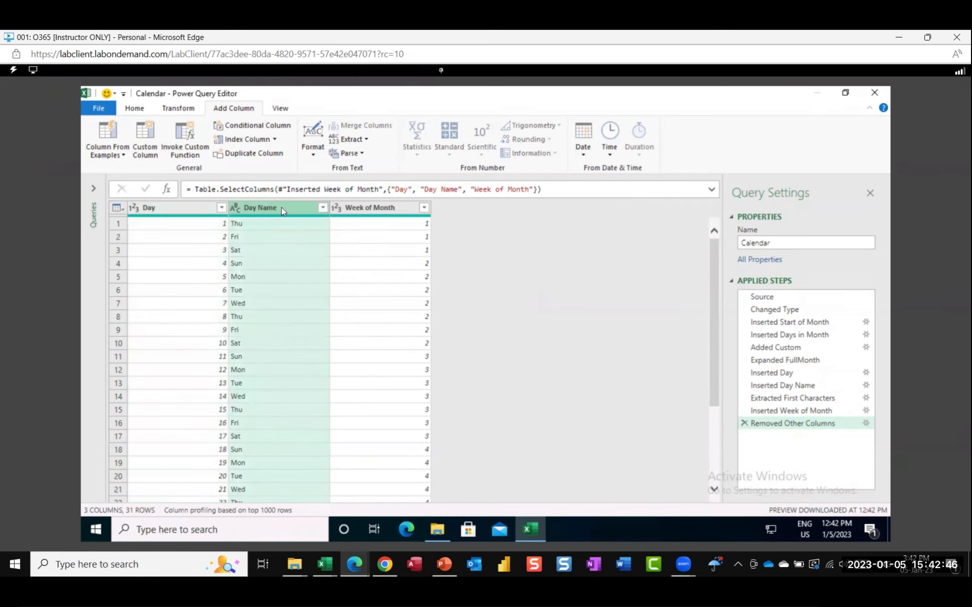
pyautogui.keyDown('ctrl'); pyautogui.click(366, 208); pyautogui.keyUp('ctrl')
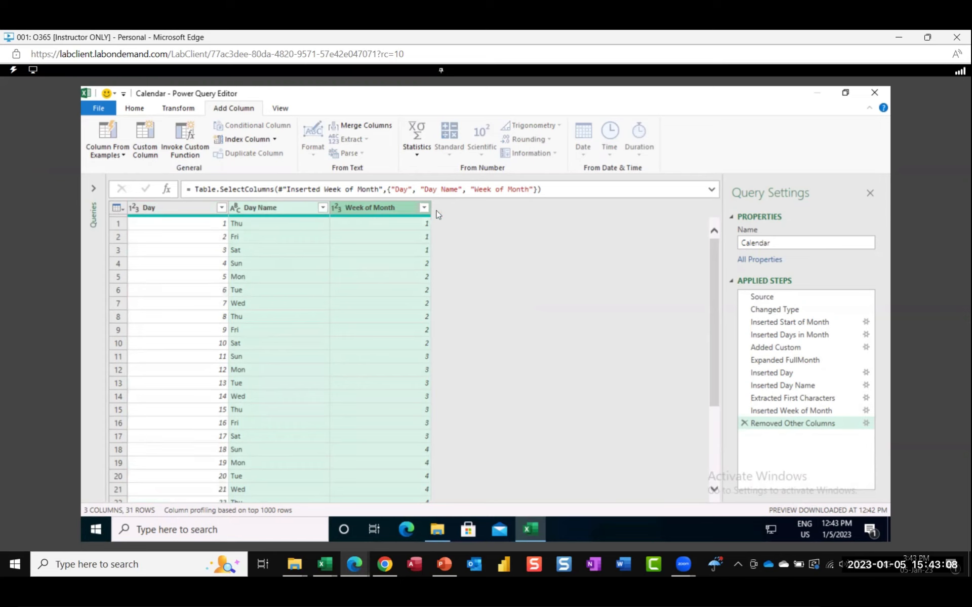
pyautogui.click(177, 108)
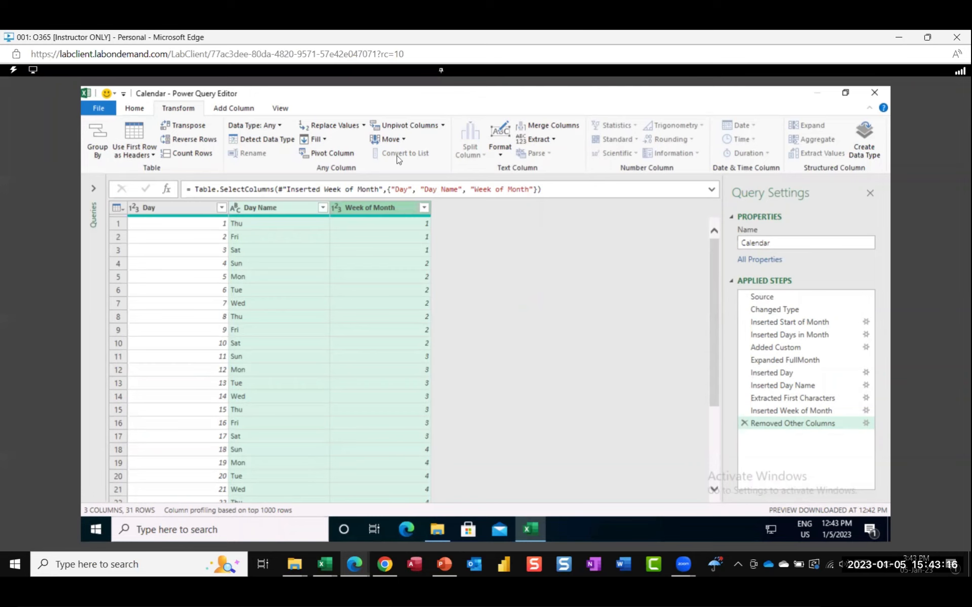
pyautogui.click(334, 155)
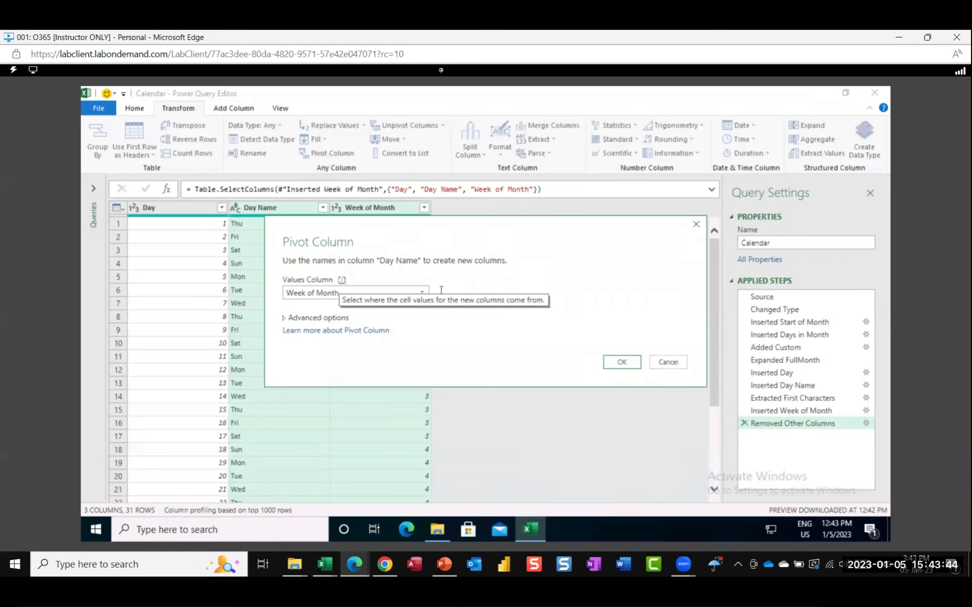
pyautogui.click(423, 294)
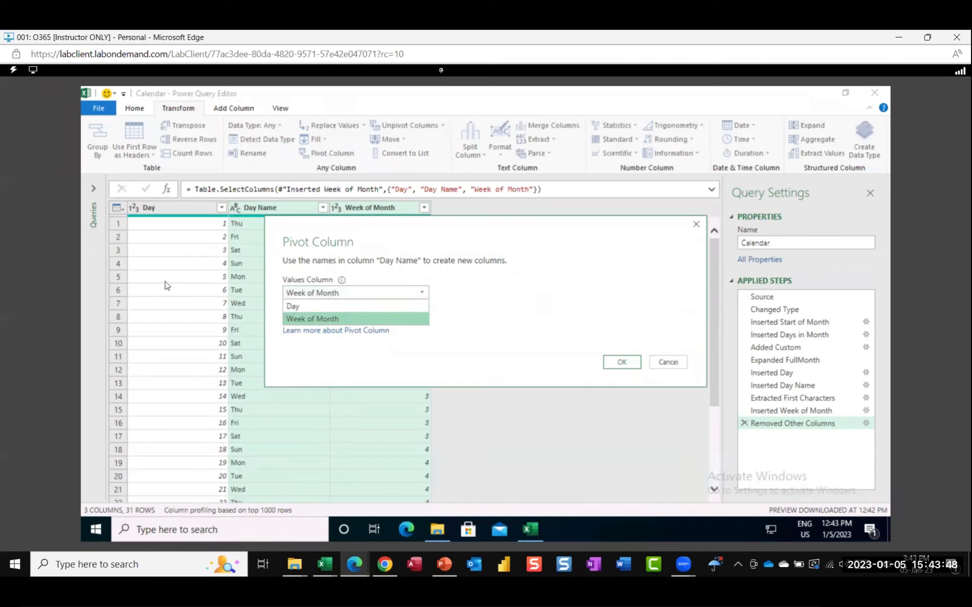
pyautogui.click(297, 307)
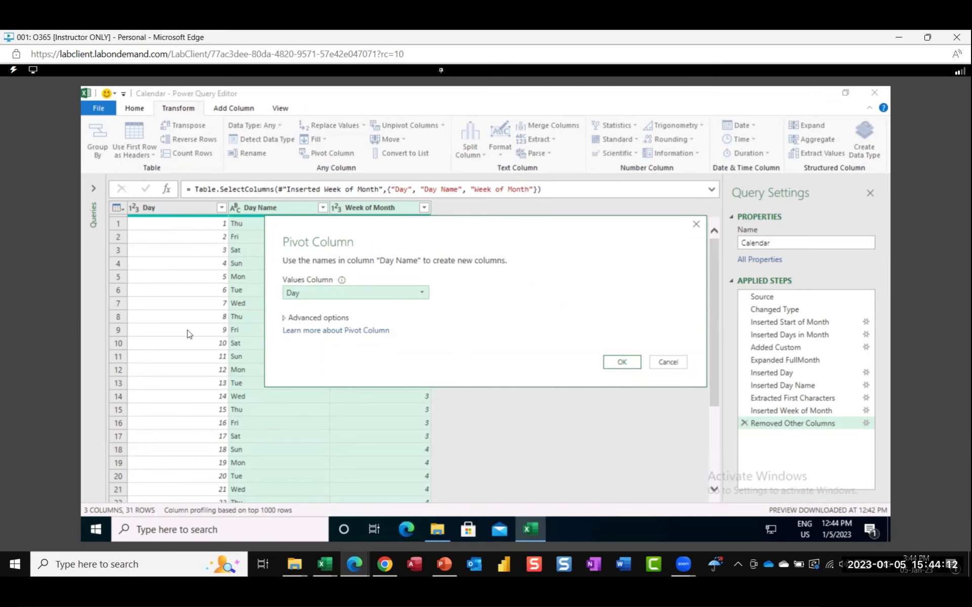
pyautogui.click(287, 319)
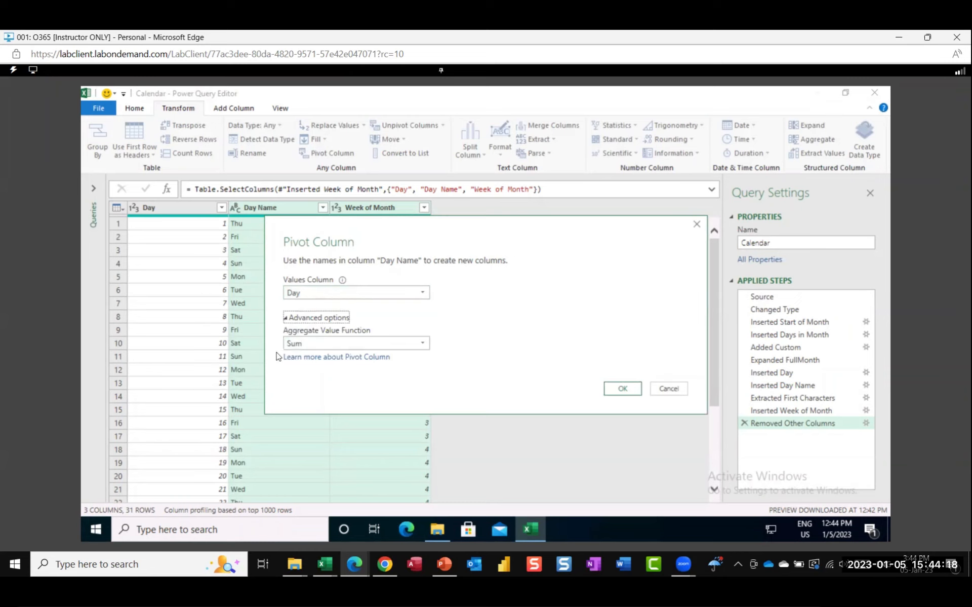
pyautogui.click(423, 343)
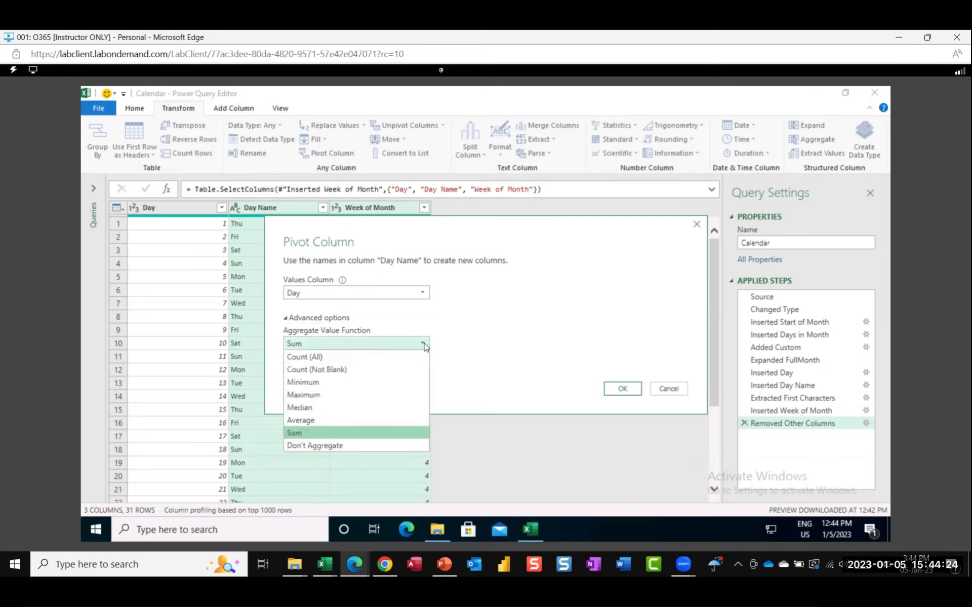
pyautogui.click(322, 446)
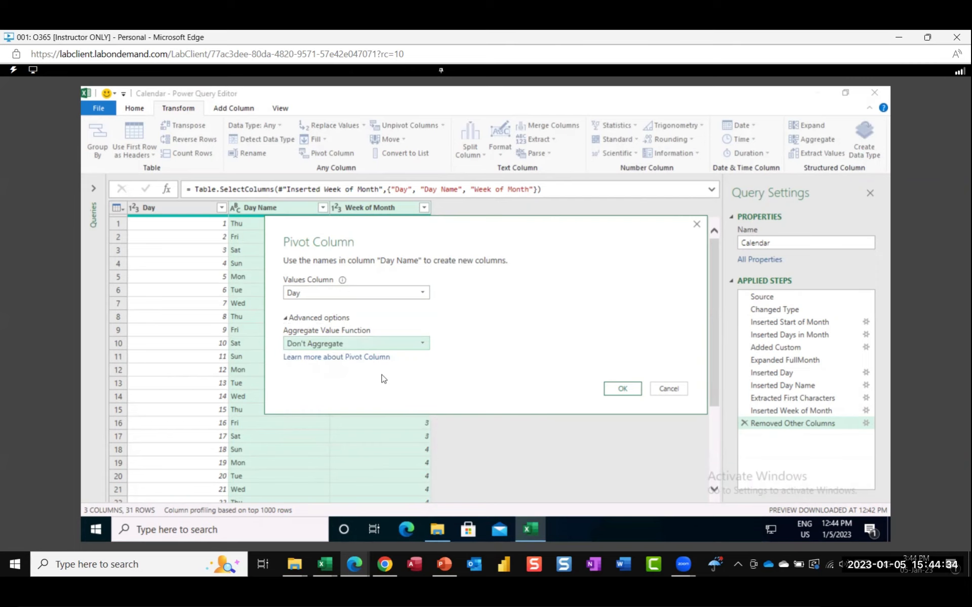
pyautogui.click(623, 389)
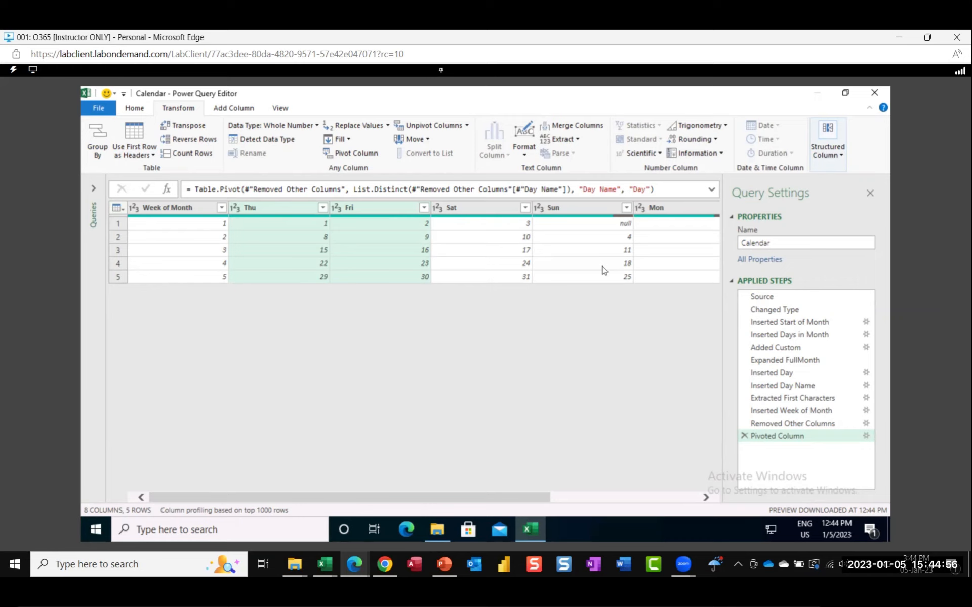
# Remove the Week of Month column from the pivoted table
pyautogui.click(165, 207)
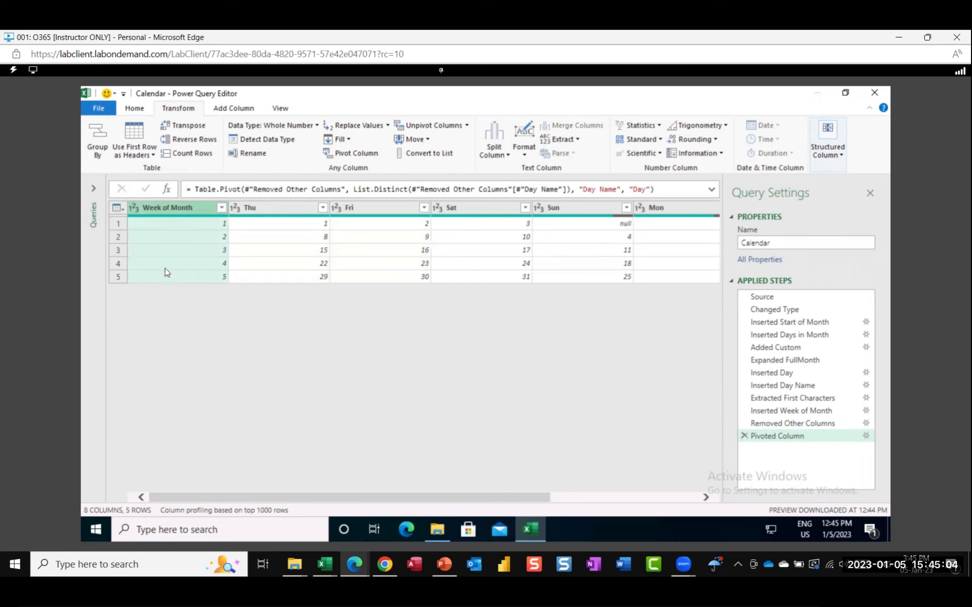
pyautogui.rightClick(172, 209)
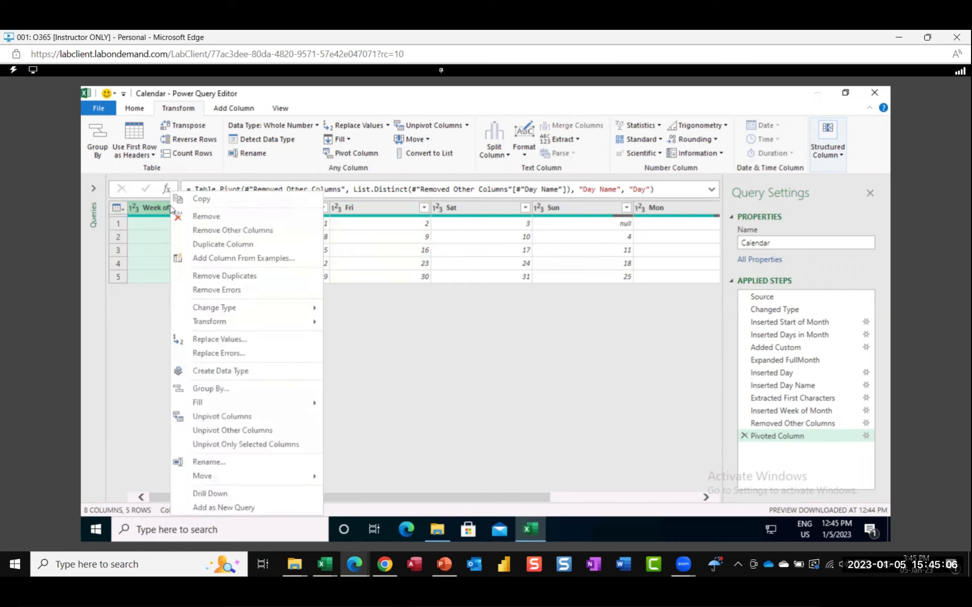
pyautogui.click(212, 218)
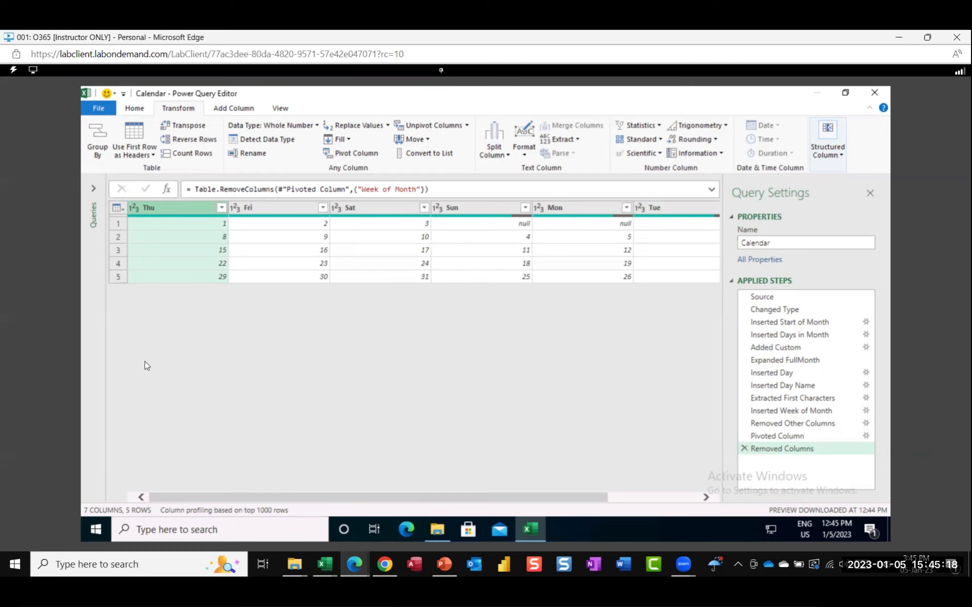
# Move the Sun, Mon, Tue and Wed columns together to the beginning of the table, ahead of Thu
pyautogui.click(489, 211)
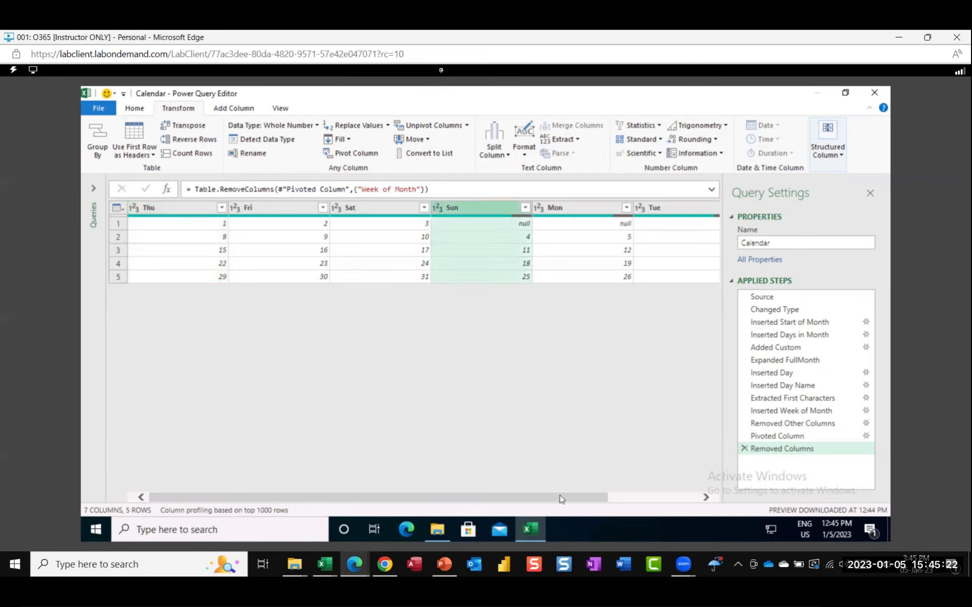
pyautogui.moveTo(560, 500); pyautogui.dragTo(698, 511)
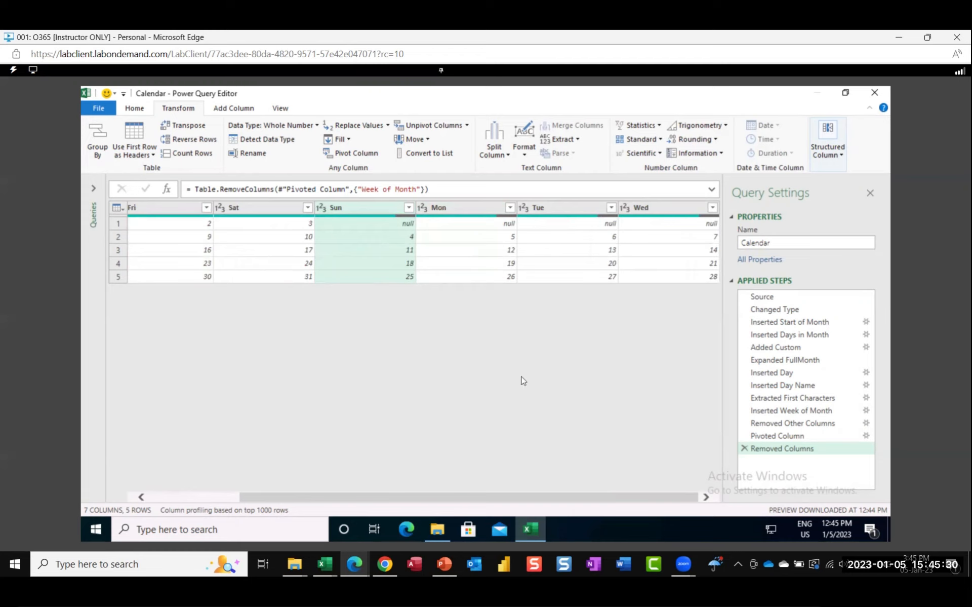
pyautogui.keyDown('shift'); pyautogui.click(679, 208); pyautogui.keyUp('shift')
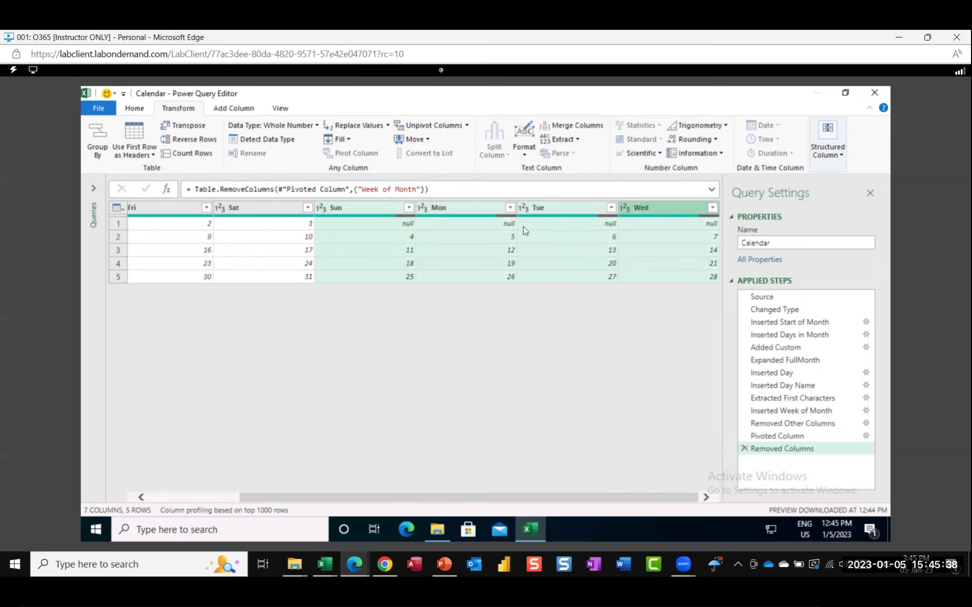
pyautogui.rightClick(557, 212)
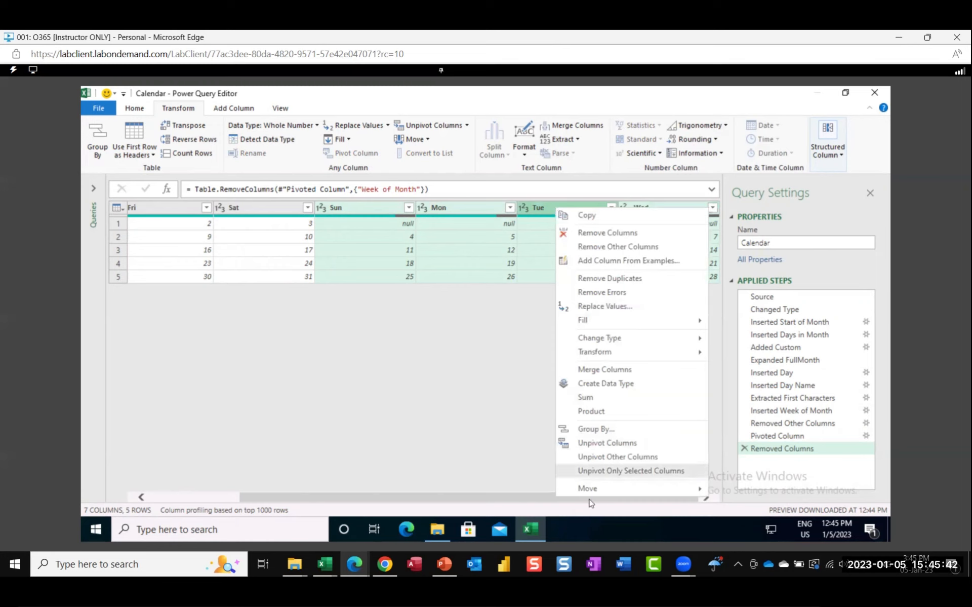
pyautogui.moveTo(590, 494)
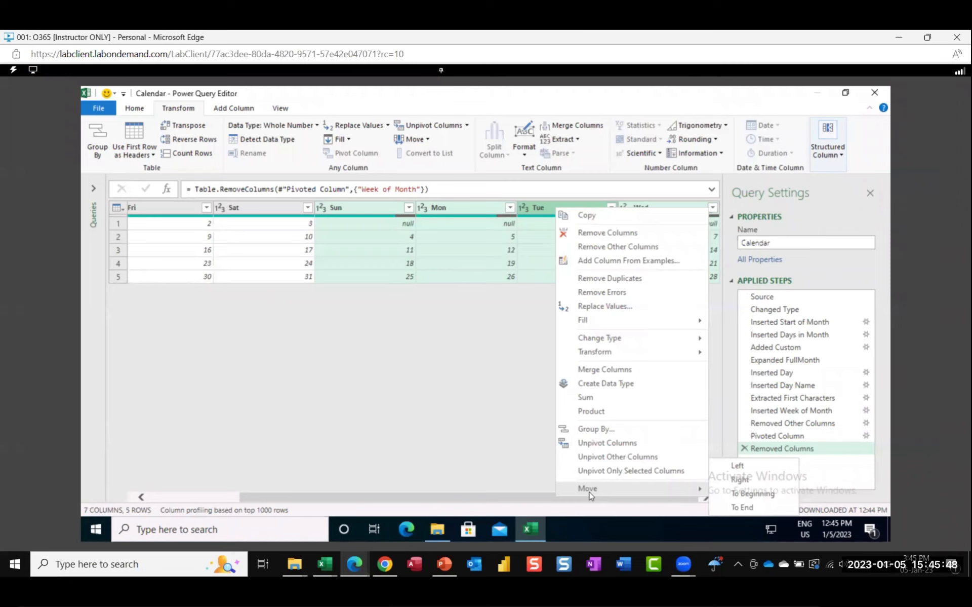
pyautogui.click(754, 493)
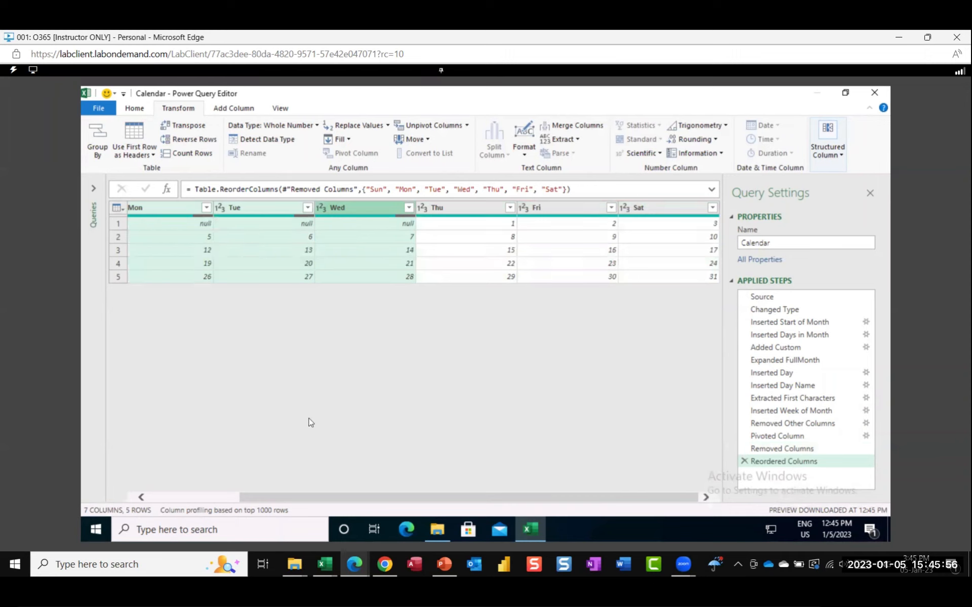
pyautogui.moveTo(301, 495); pyautogui.dragTo(116, 481)
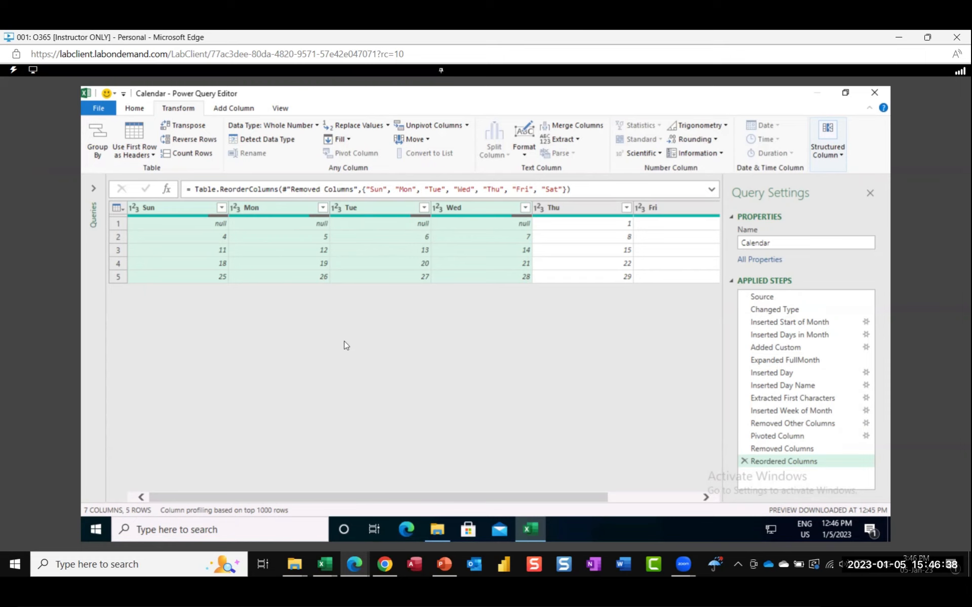
# Close the query editor and load the query as a table to cell G2 of the existing Calendar worksheet
pyautogui.click(133, 108)
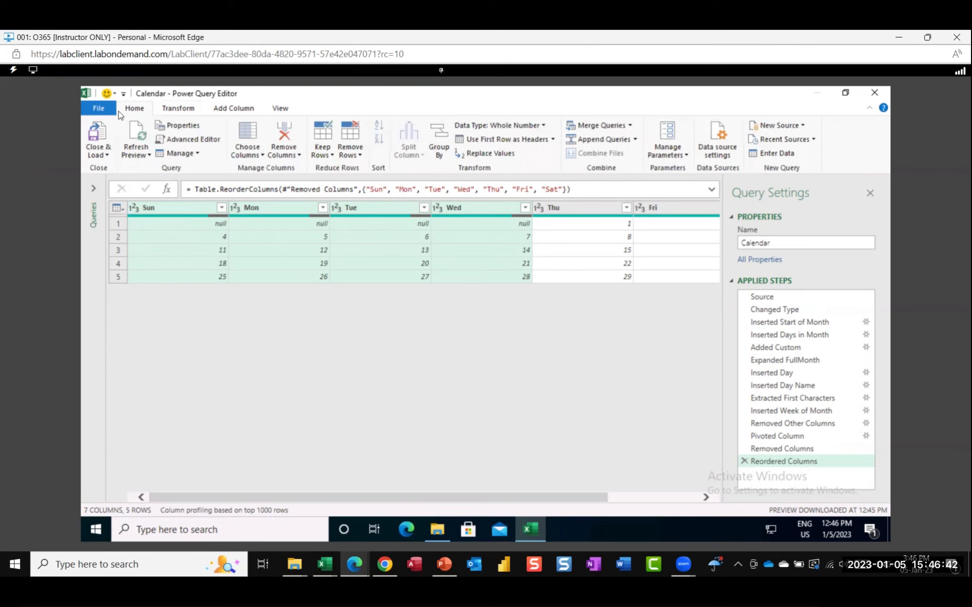
pyautogui.click(101, 154)
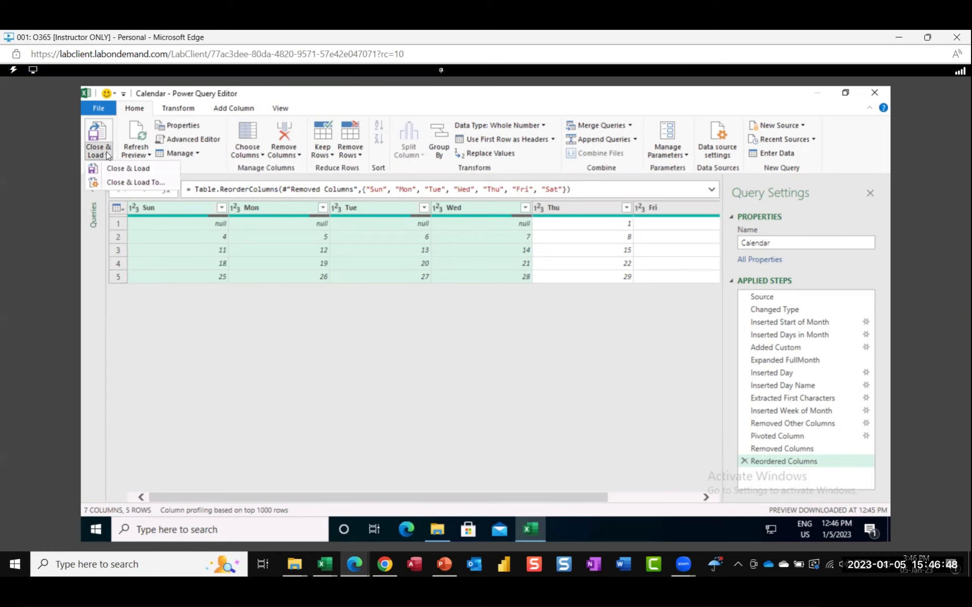
pyautogui.click(138, 183)
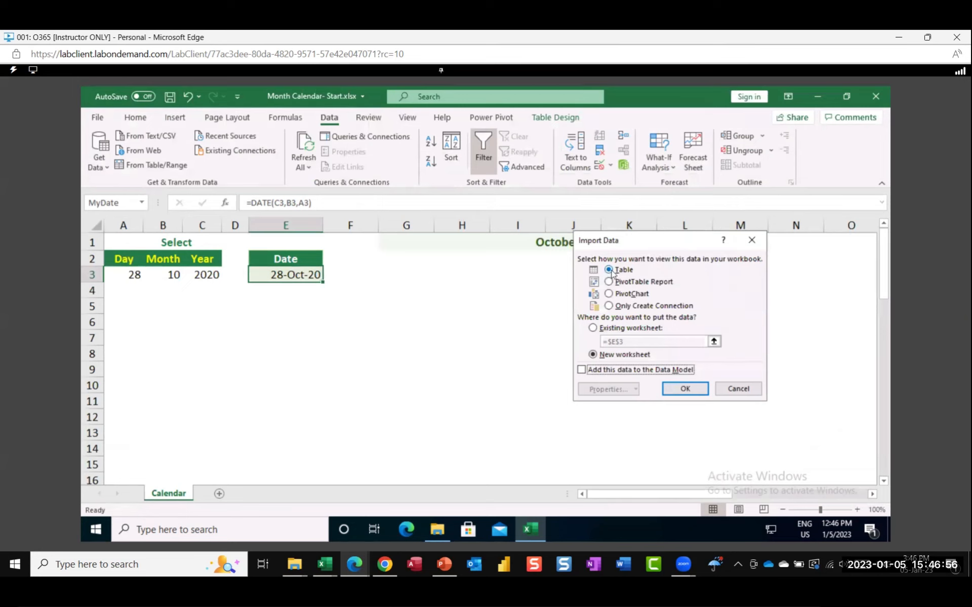
pyautogui.click(592, 328)
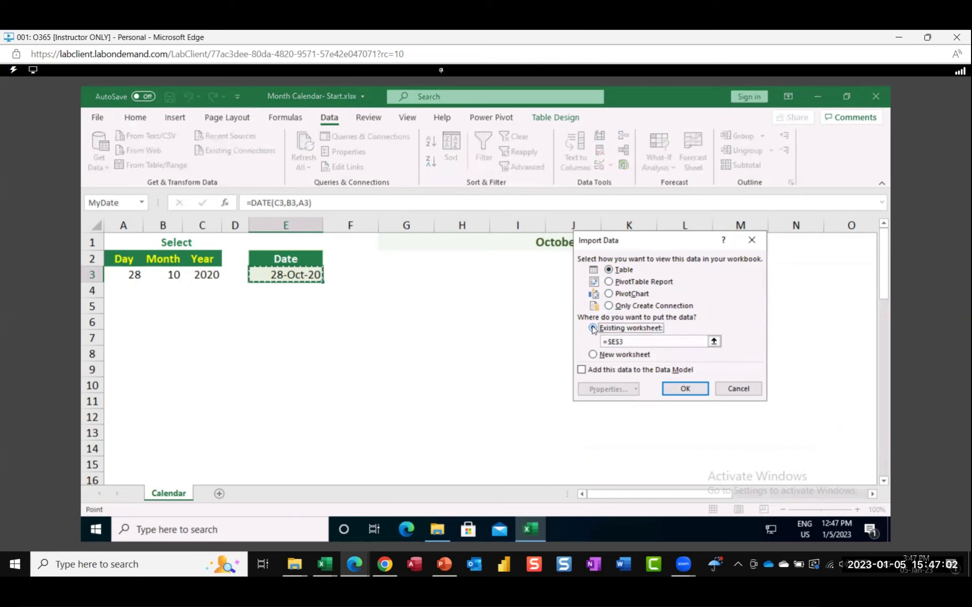
pyautogui.click(408, 257)
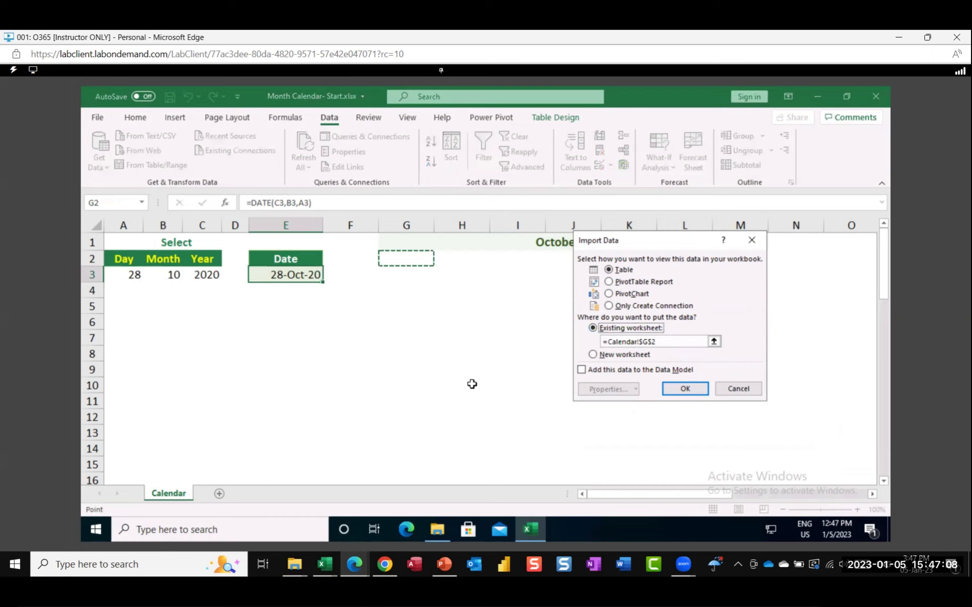
pyautogui.click(684, 388)
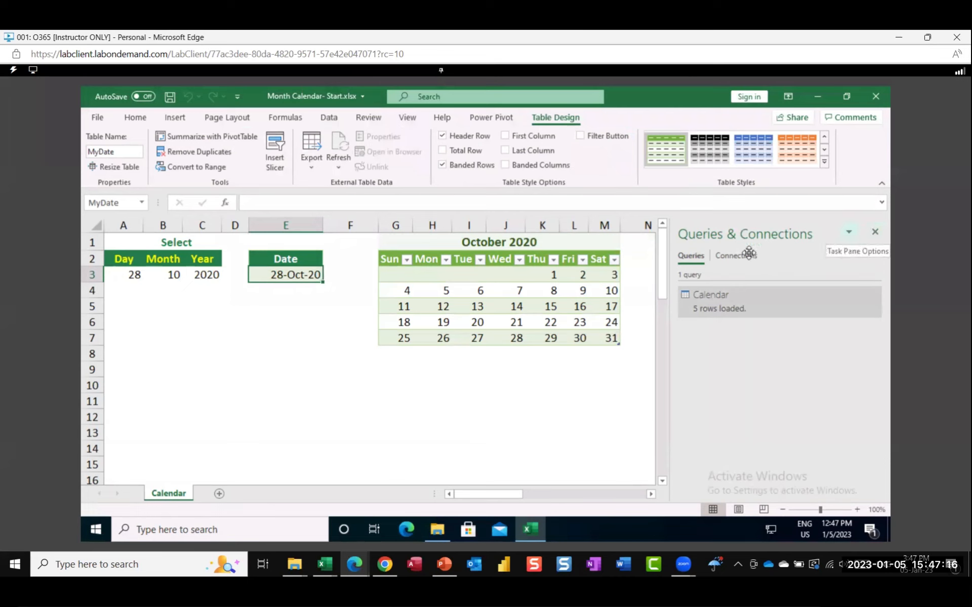
# Turn off the filter buttons in the header row of the loaded Calendar table
pyautogui.click(651, 493)
pyautogui.click(651, 494)
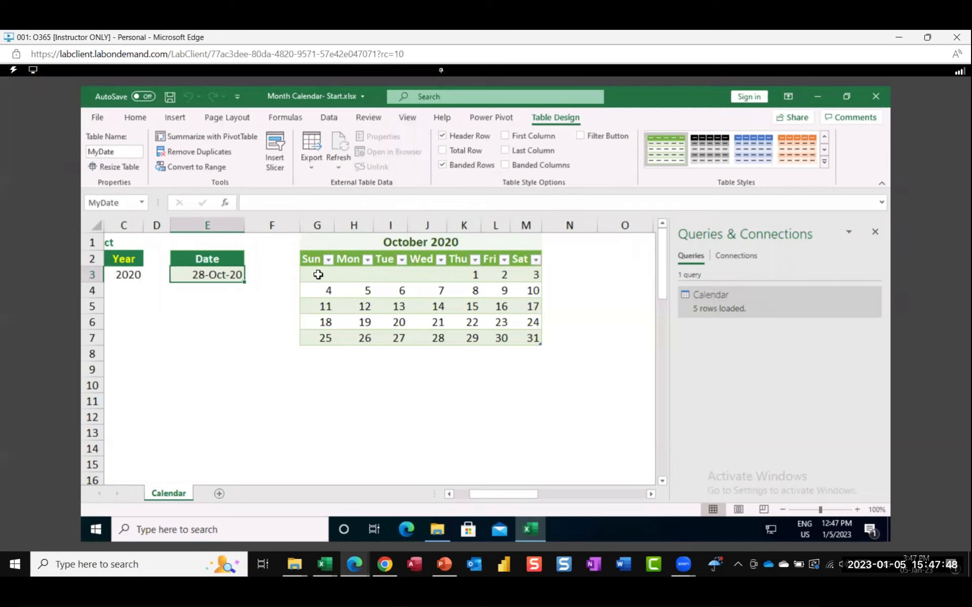
pyautogui.click(318, 274)
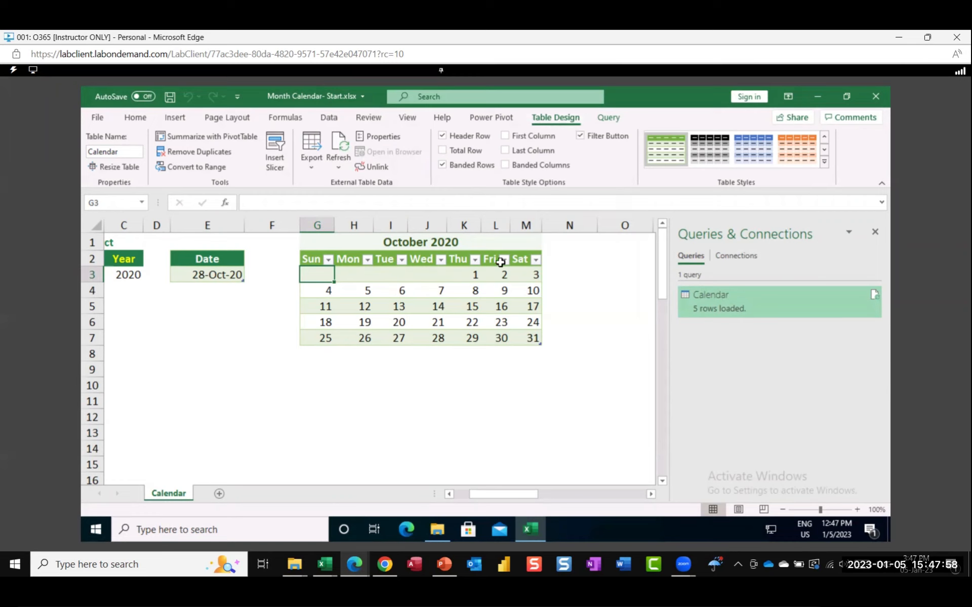
pyautogui.click(580, 135)
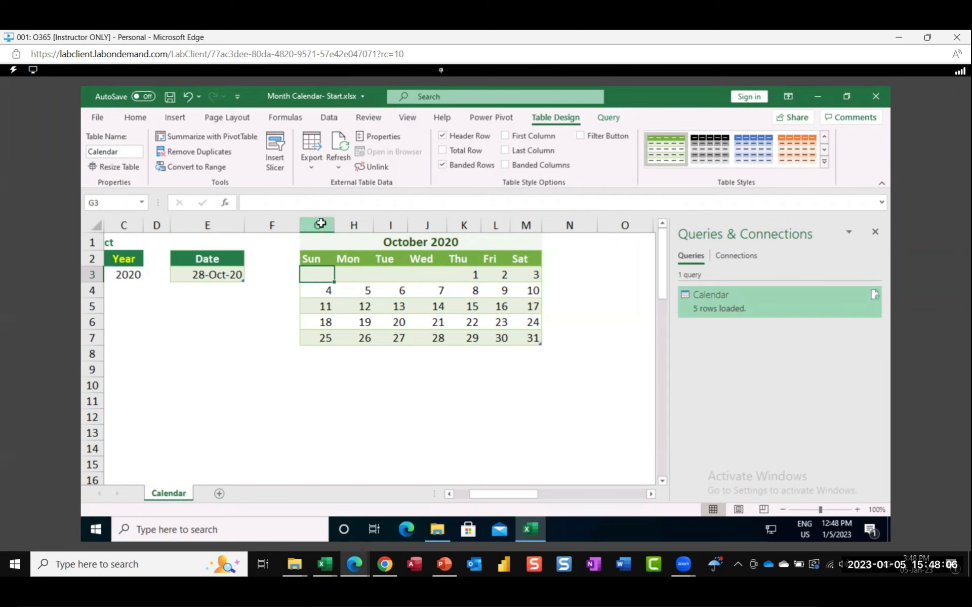
# Widen calendar columns G through M evenly and close the Queries & Connections pane
pyautogui.moveTo(319, 225); pyautogui.dragTo(553, 226)
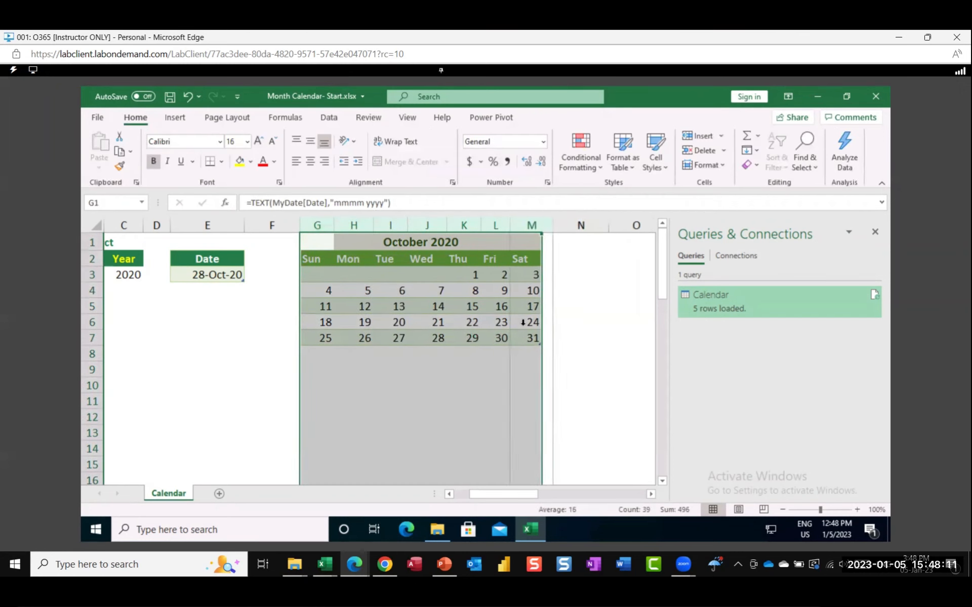
pyautogui.click(418, 397)
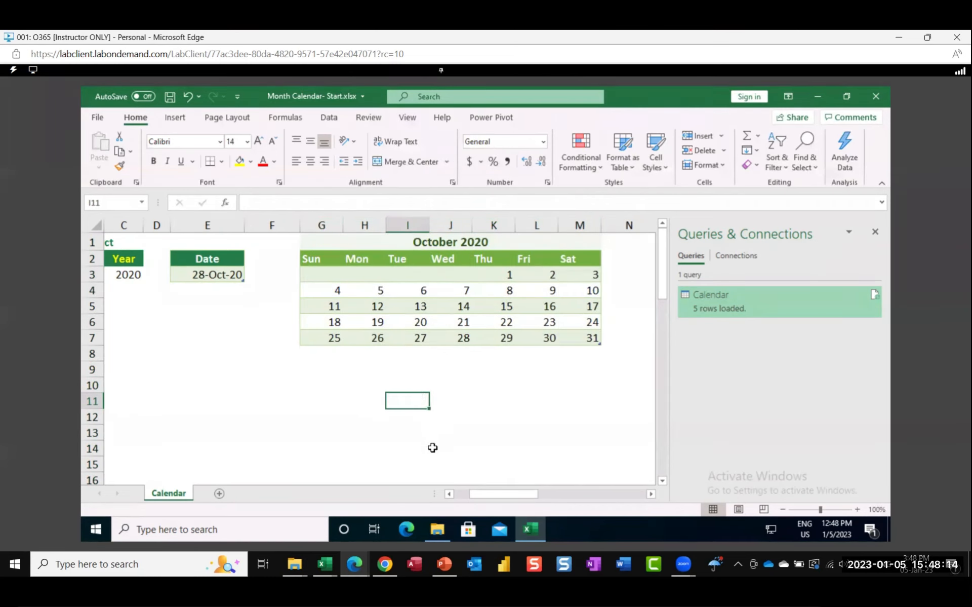
pyautogui.moveTo(499, 492); pyautogui.dragTo(441, 497)
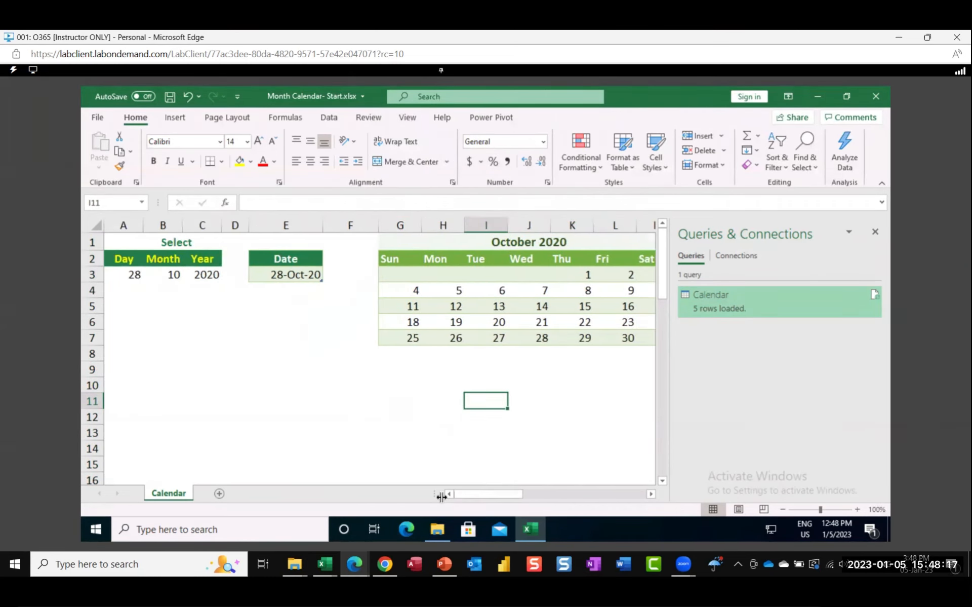
pyautogui.click(875, 232)
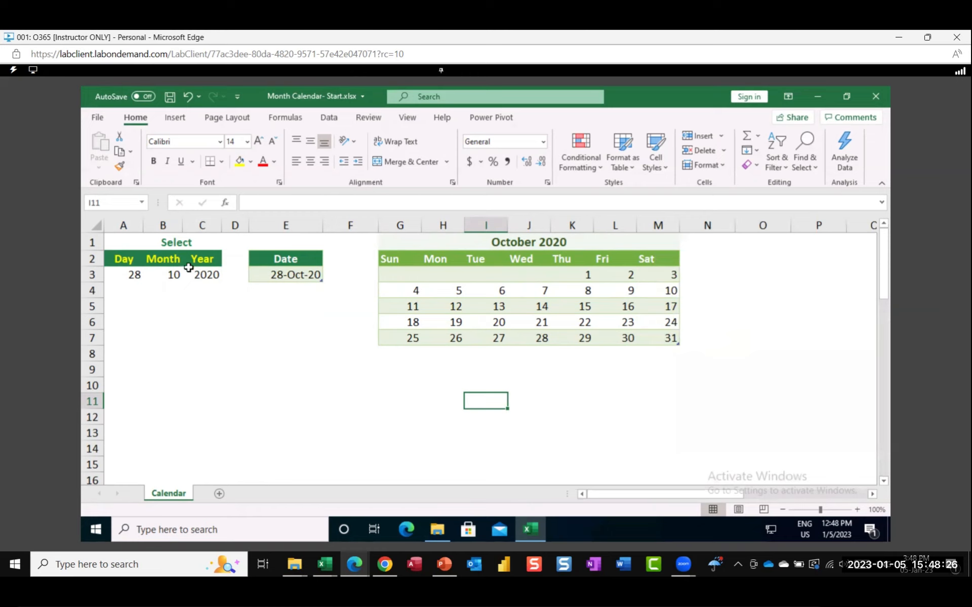
# Select 2005 as the year and 5 as the month in the date selection cells
pyautogui.click(204, 276)
pyautogui.click(228, 276)
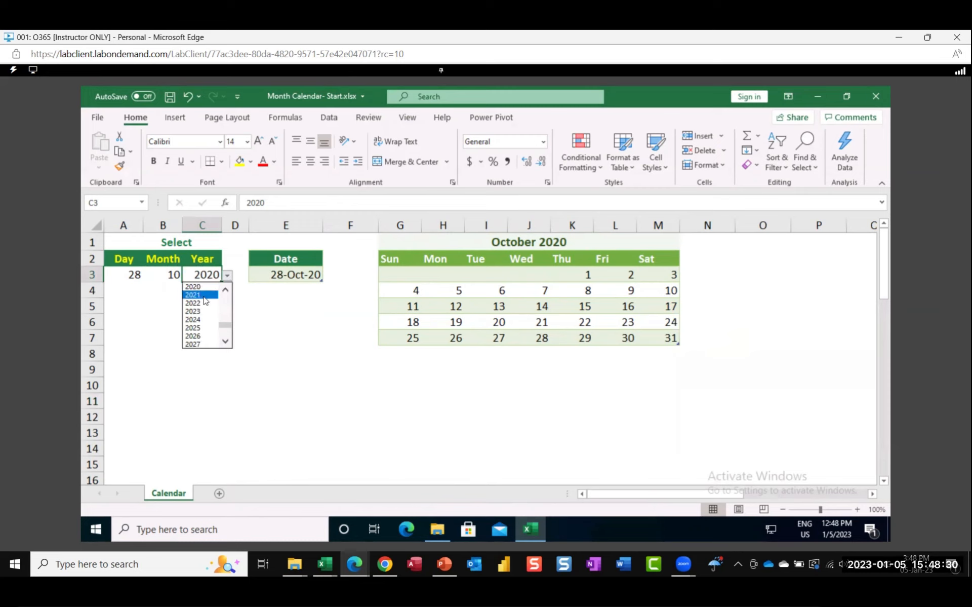
pyautogui.click(228, 330)
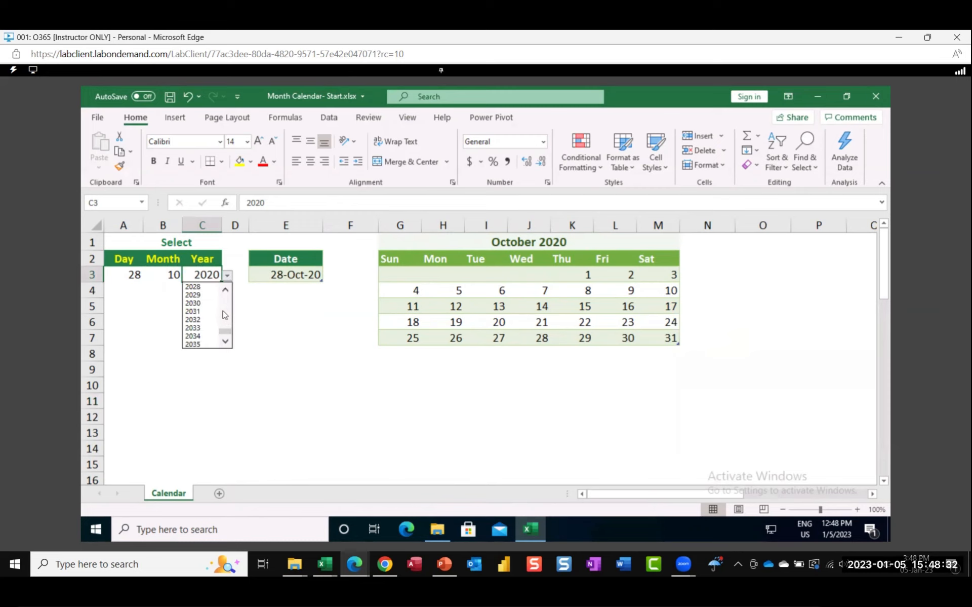
pyautogui.click(225, 315)
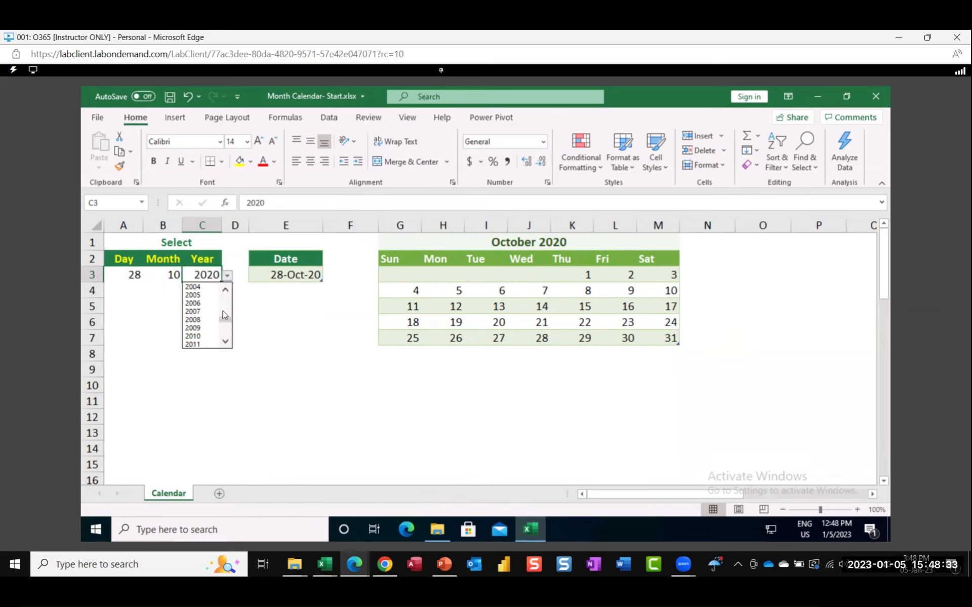
pyautogui.click(191, 294)
pyautogui.click(166, 273)
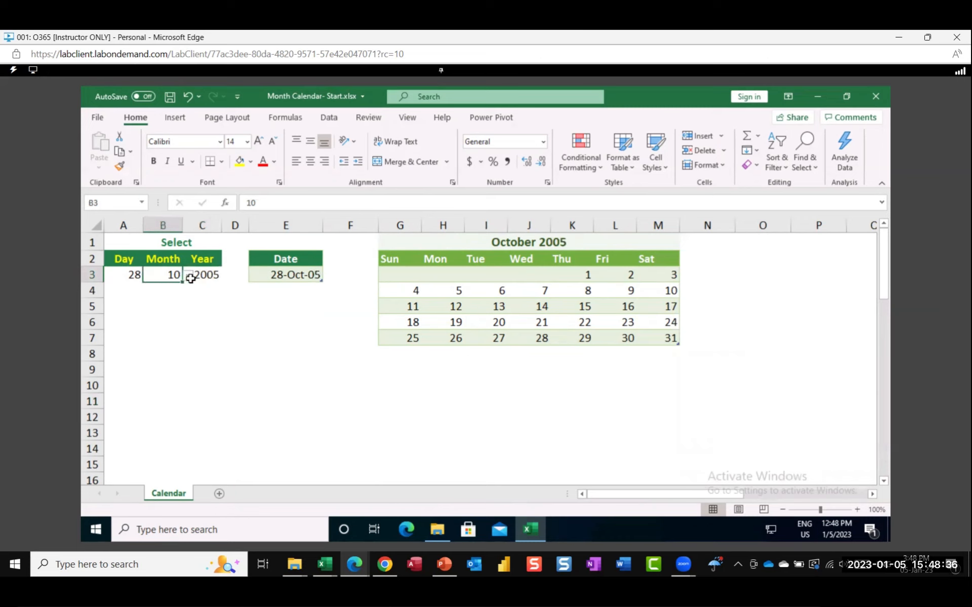
pyautogui.click(188, 275)
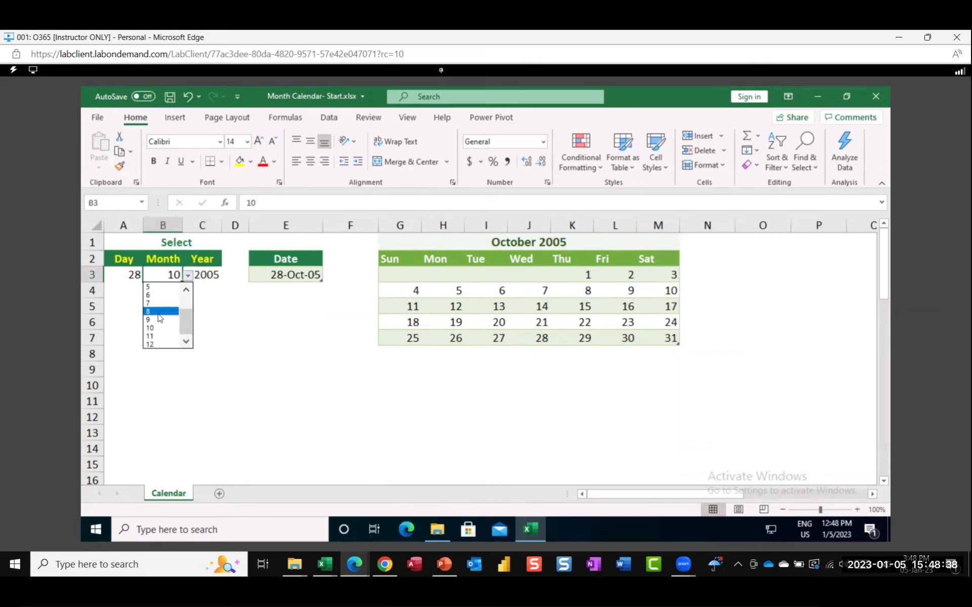
pyautogui.click(148, 286)
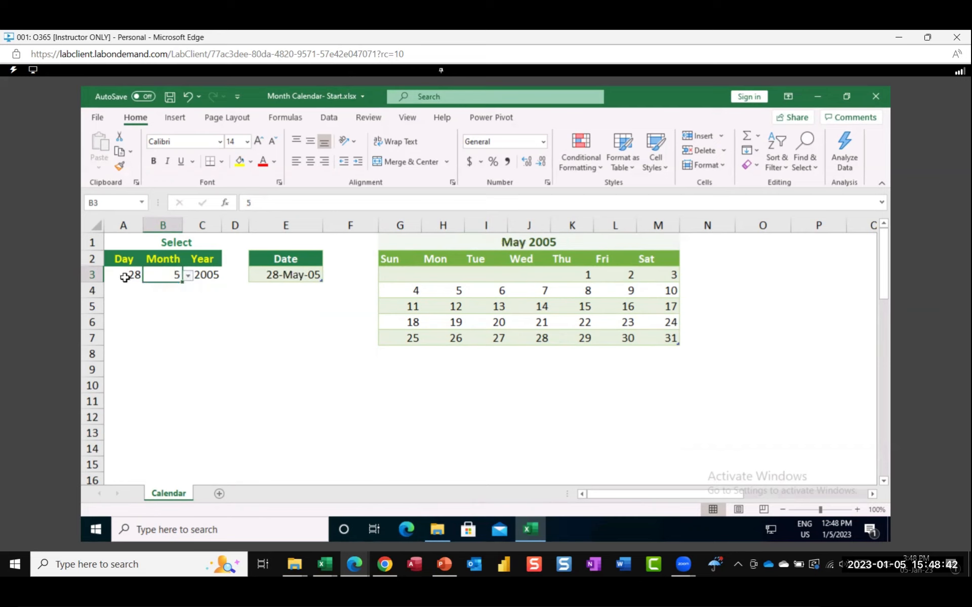
# Select 16 as the day and refresh all queries to update the calendar
pyautogui.click(125, 277)
pyautogui.click(148, 275)
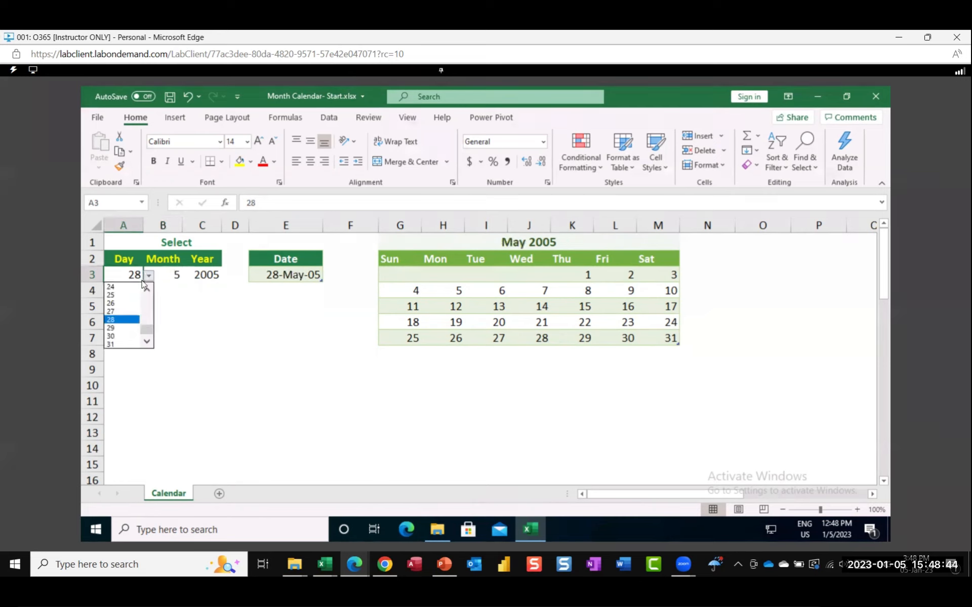
pyautogui.moveTo(151, 331); pyautogui.dragTo(148, 313)
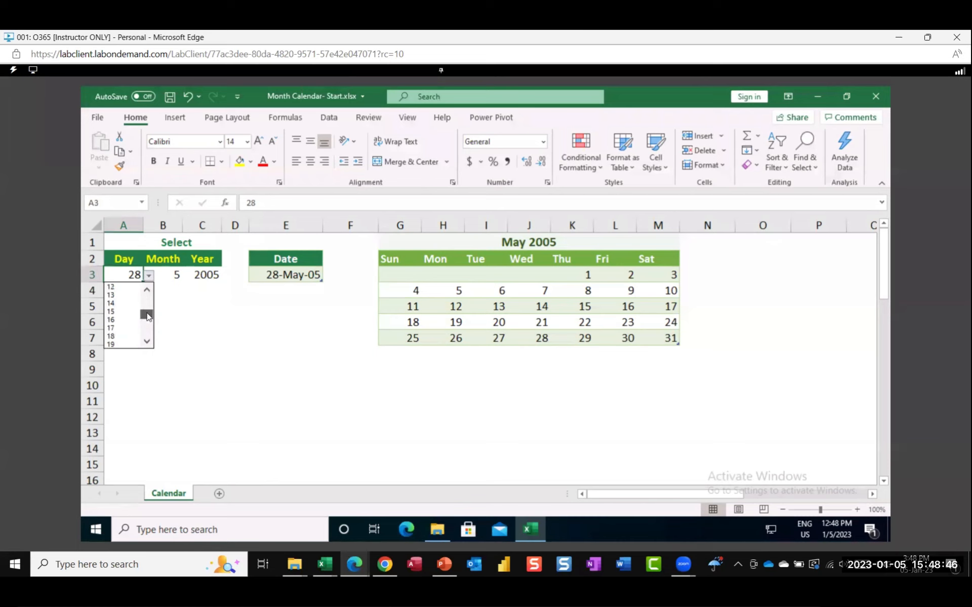
pyautogui.click(116, 320)
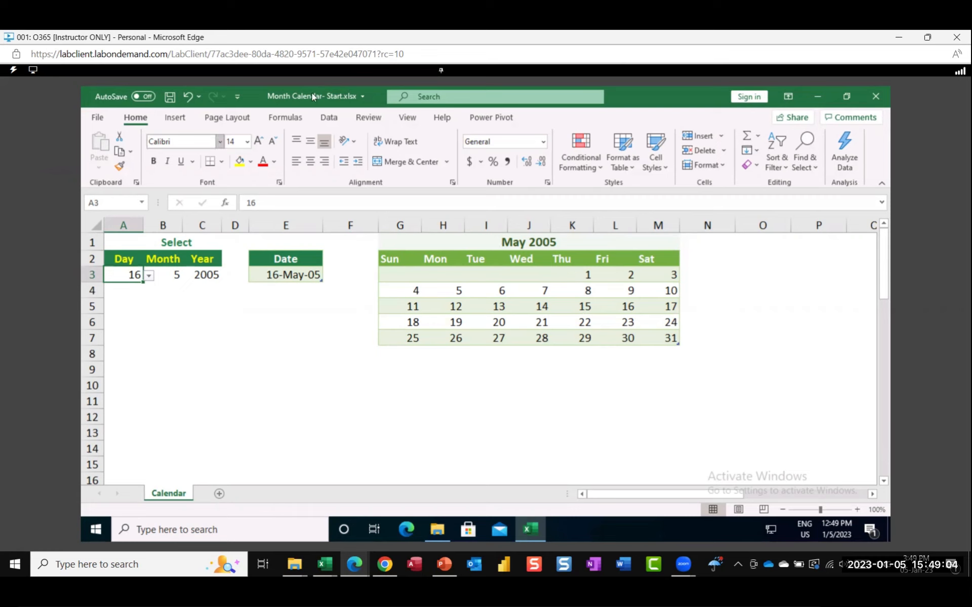
pyautogui.click(329, 121)
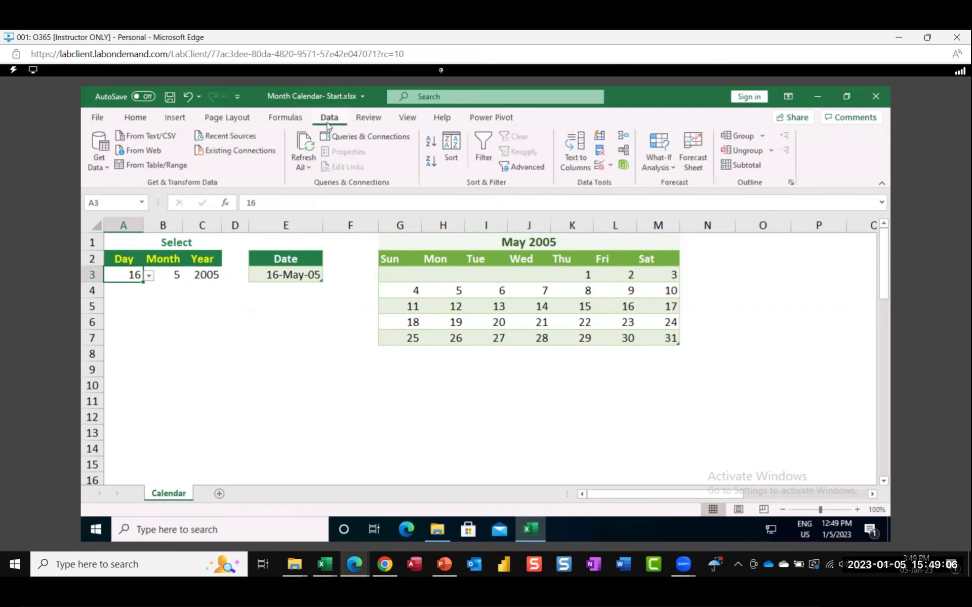
pyautogui.click(307, 144)
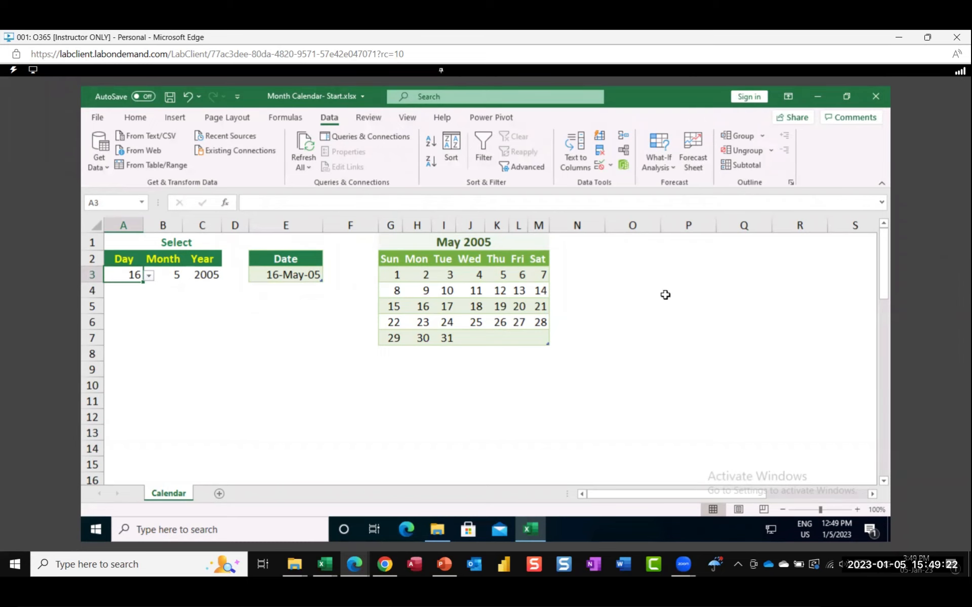
# Widen columns G through M evenly again and turn off Adjust column width in the Calendar table's external data properties
pyautogui.moveTo(395, 223); pyautogui.dragTo(570, 225)
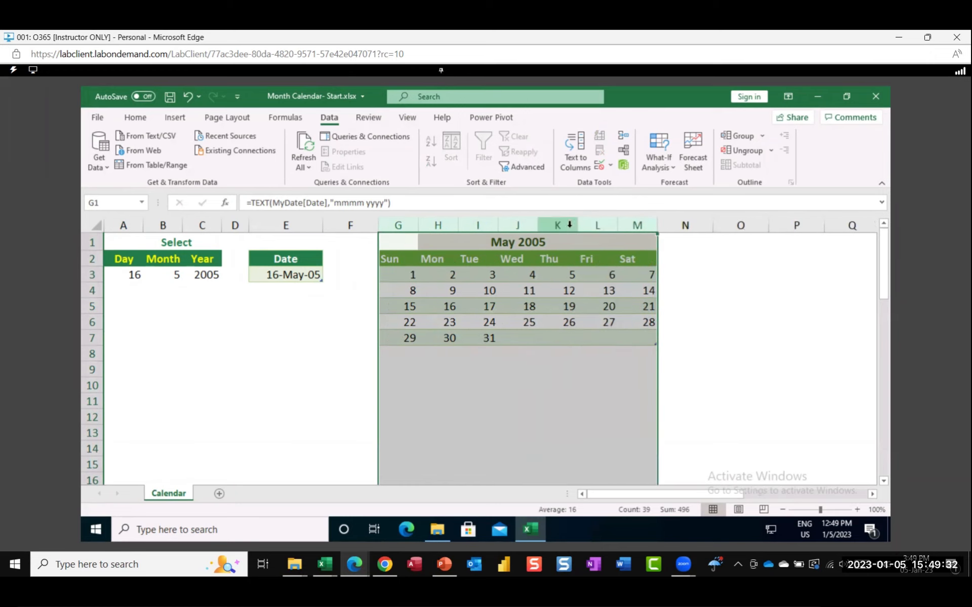
pyautogui.click(506, 382)
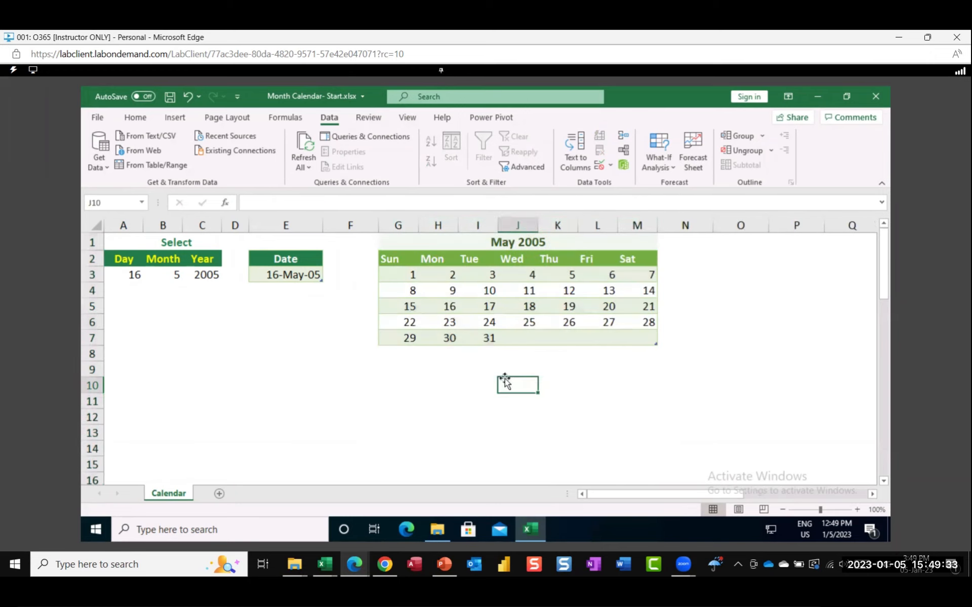
pyautogui.click(412, 274)
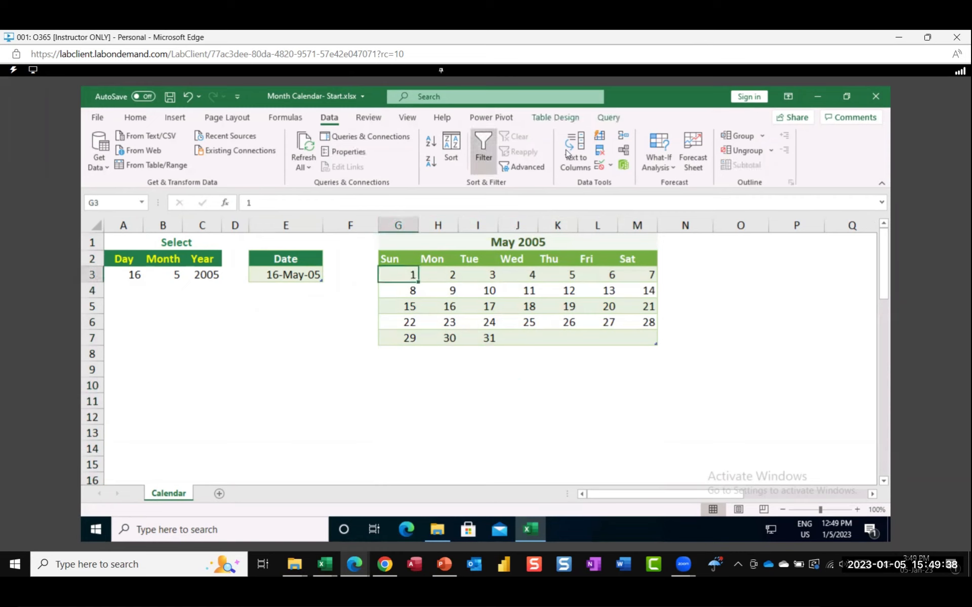
pyautogui.click(564, 120)
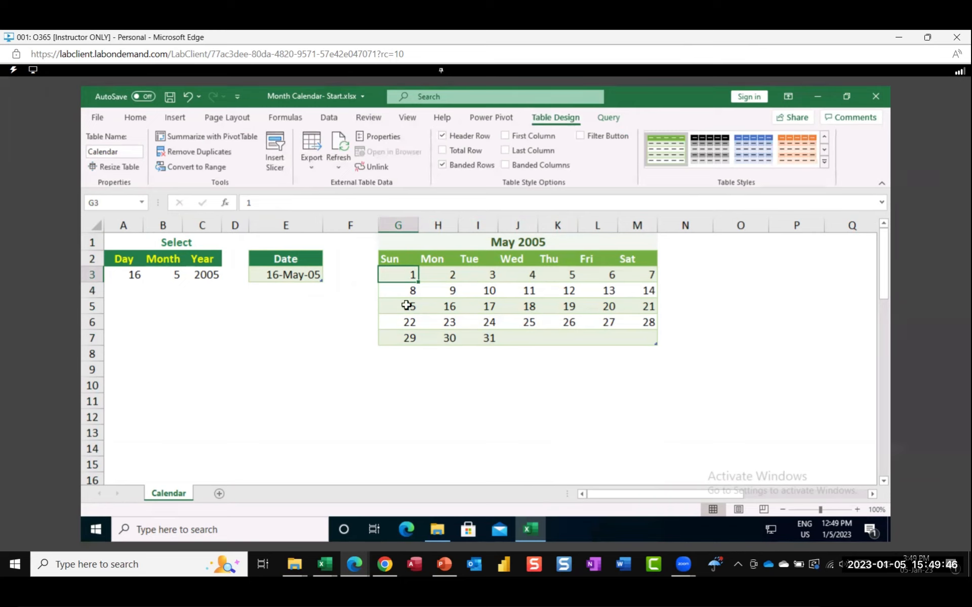
pyautogui.click(382, 140)
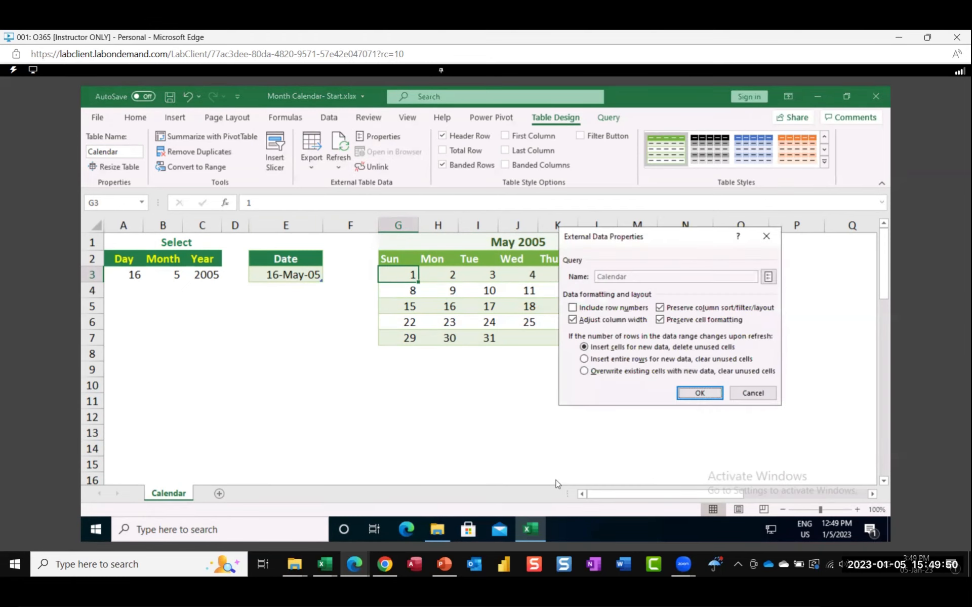
pyautogui.click(572, 319)
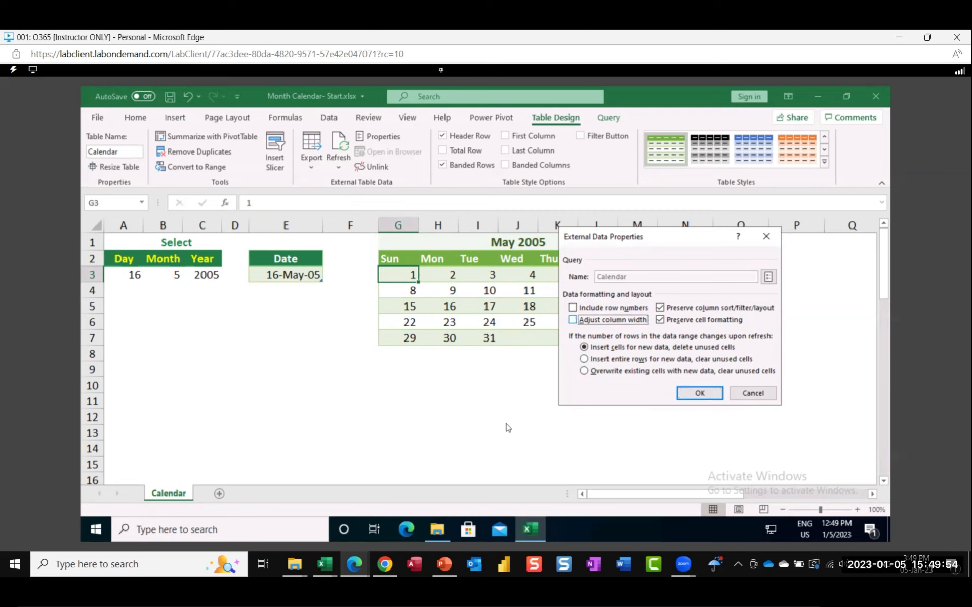
pyautogui.click(693, 394)
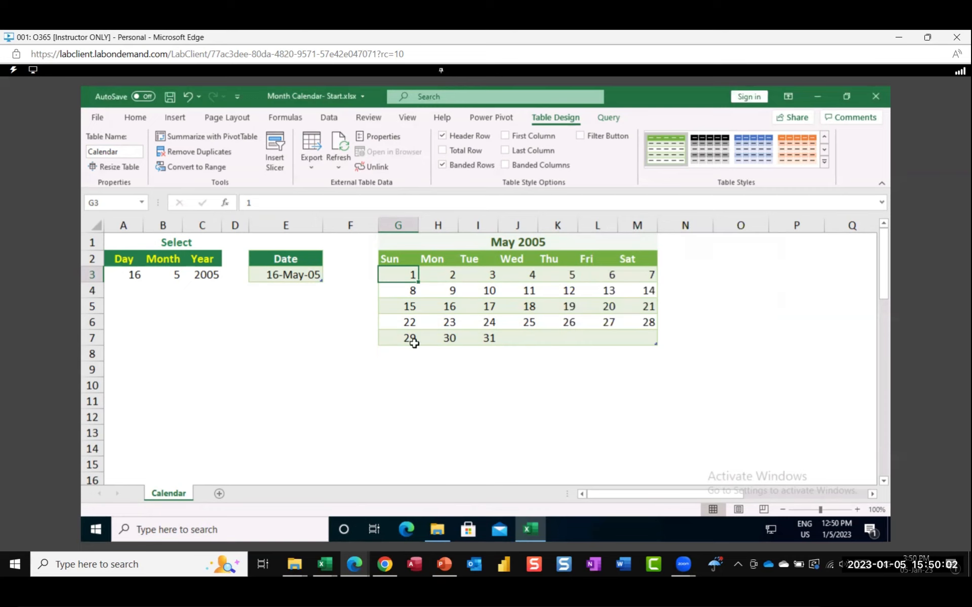
# Select 8 as the month and 2009 as the year in the date selection cells
pyautogui.click(174, 275)
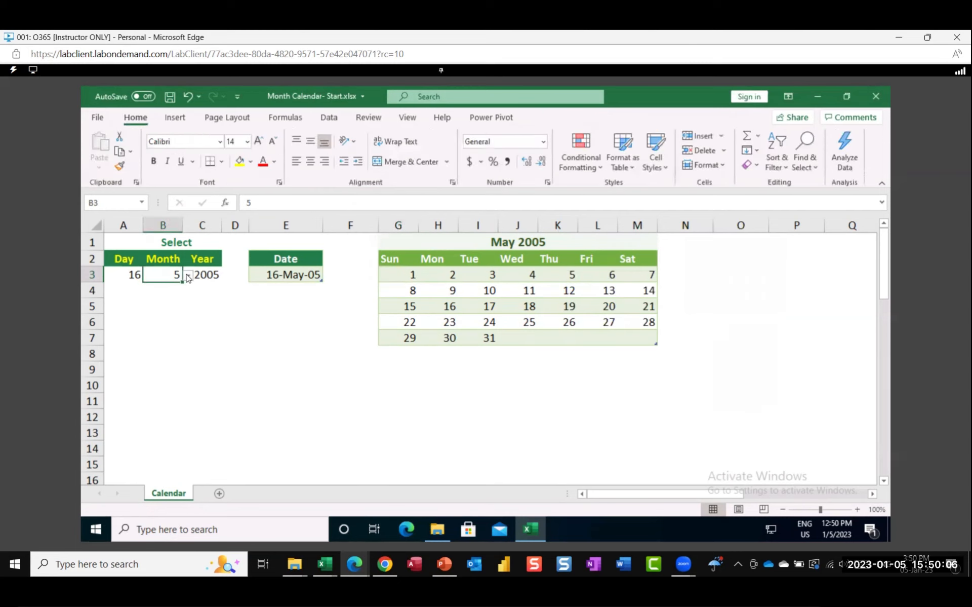
pyautogui.click(187, 276)
pyautogui.click(148, 313)
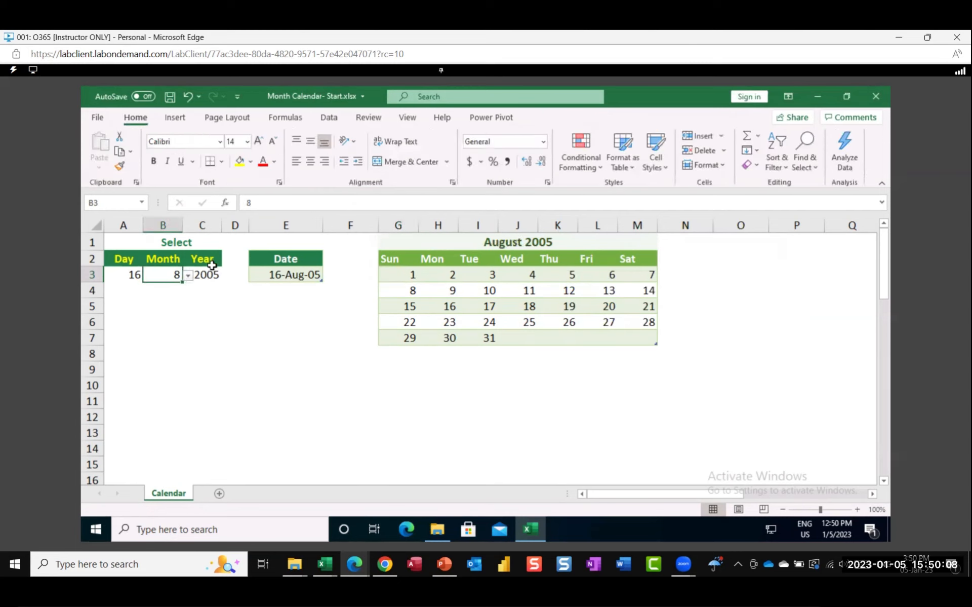
pyautogui.click(208, 272)
pyautogui.click(228, 276)
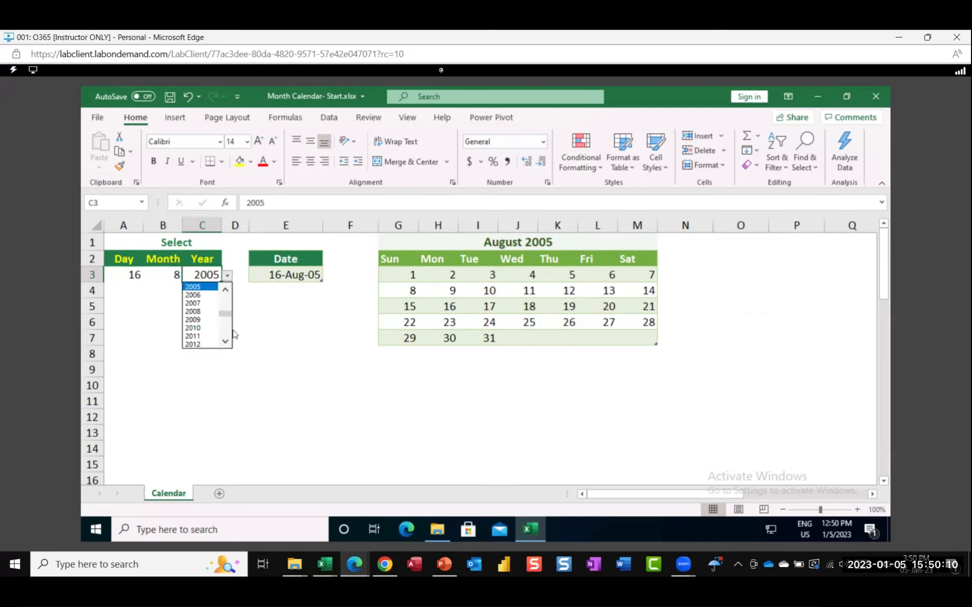
pyautogui.click(198, 321)
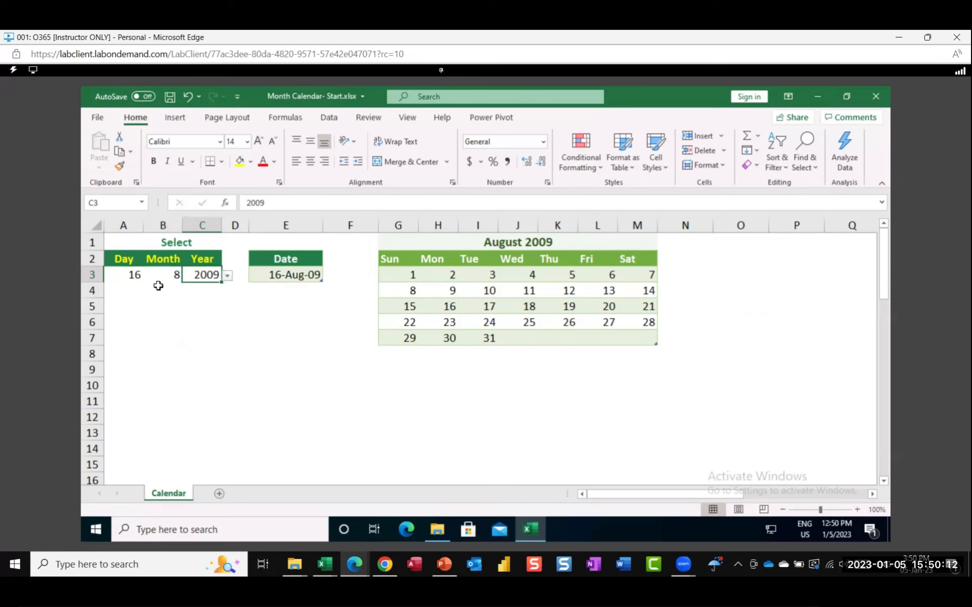
# Select 23 as the day and refresh all queries to rebuild the calendar for the chosen date
pyautogui.click(130, 275)
pyautogui.click(149, 275)
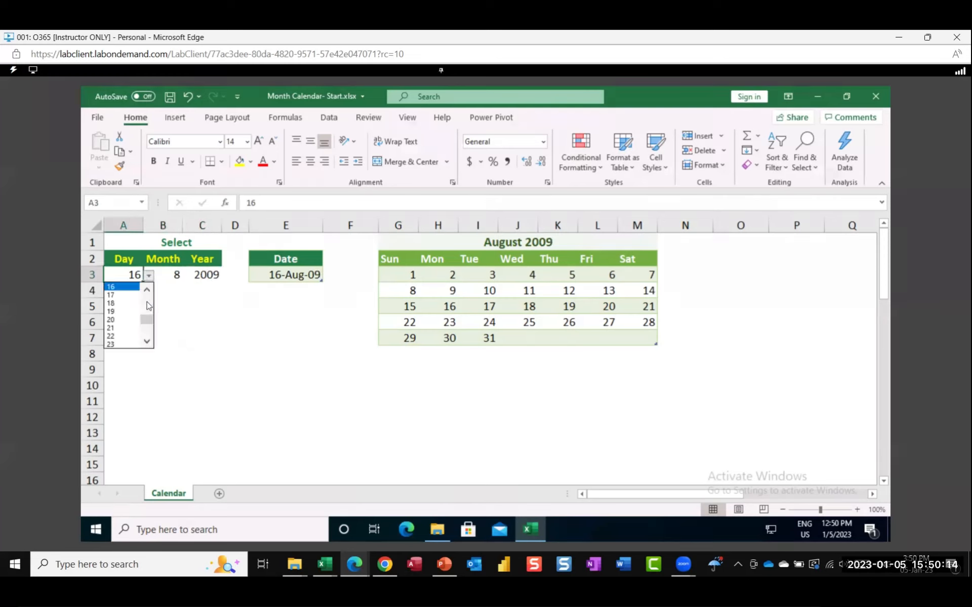
pyautogui.click(113, 345)
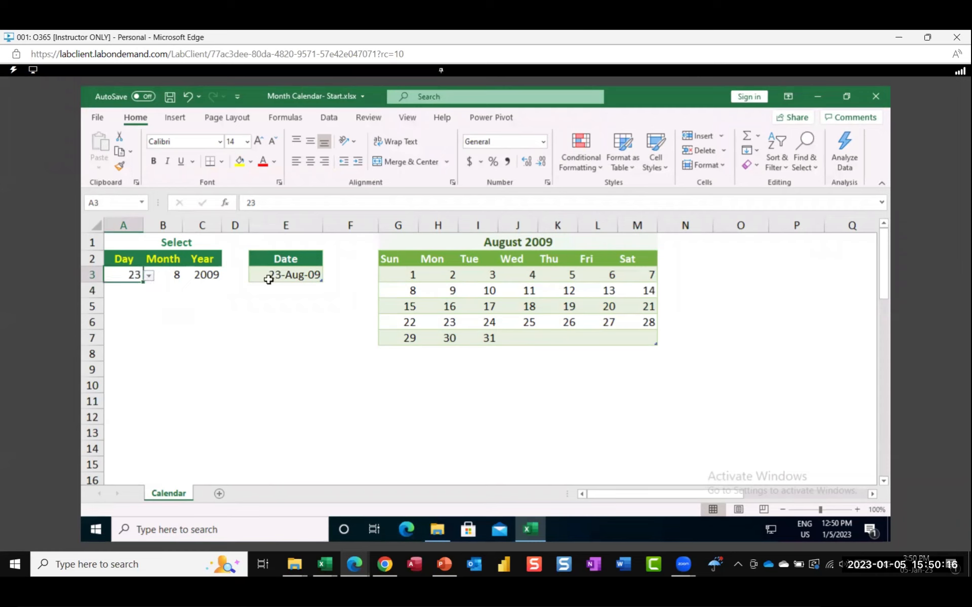
pyautogui.click(329, 117)
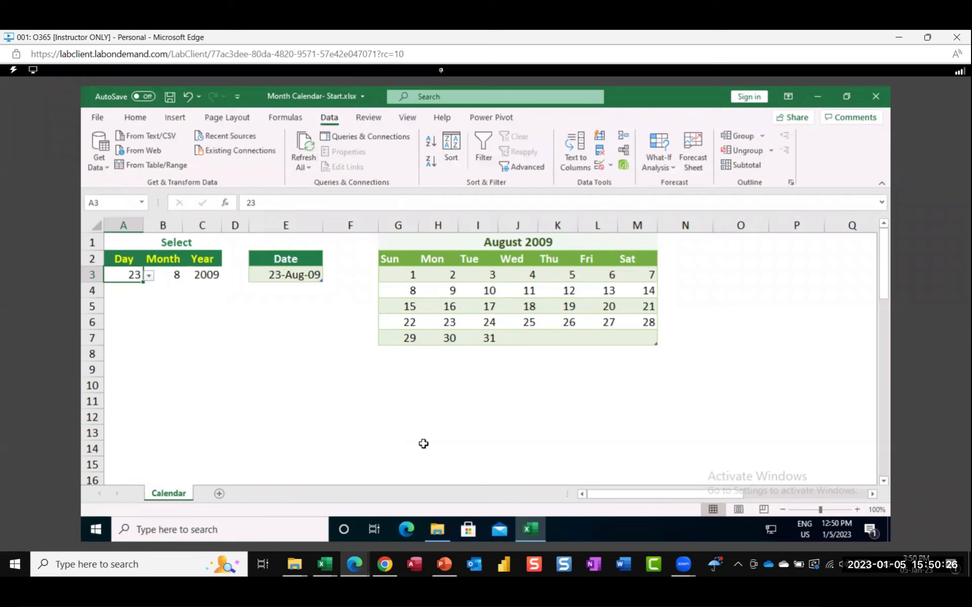
pyautogui.hotkey('ctrl', 'alt', 'F5')
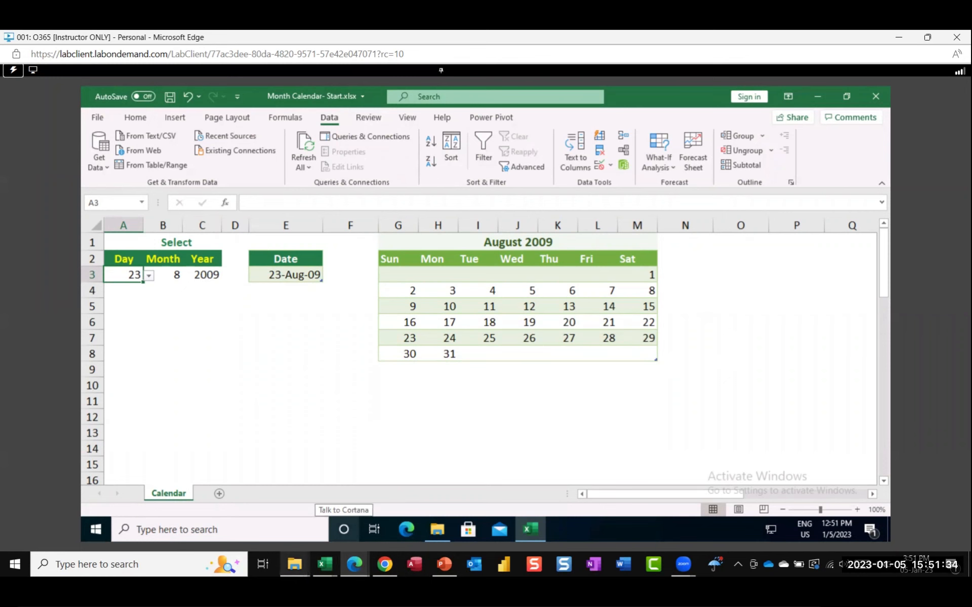
# Switch to Chrome, close the Top 60 shortcuts video tab and clear the "top 60" search on the Officeinstructor channel page
pyautogui.click(384, 564)
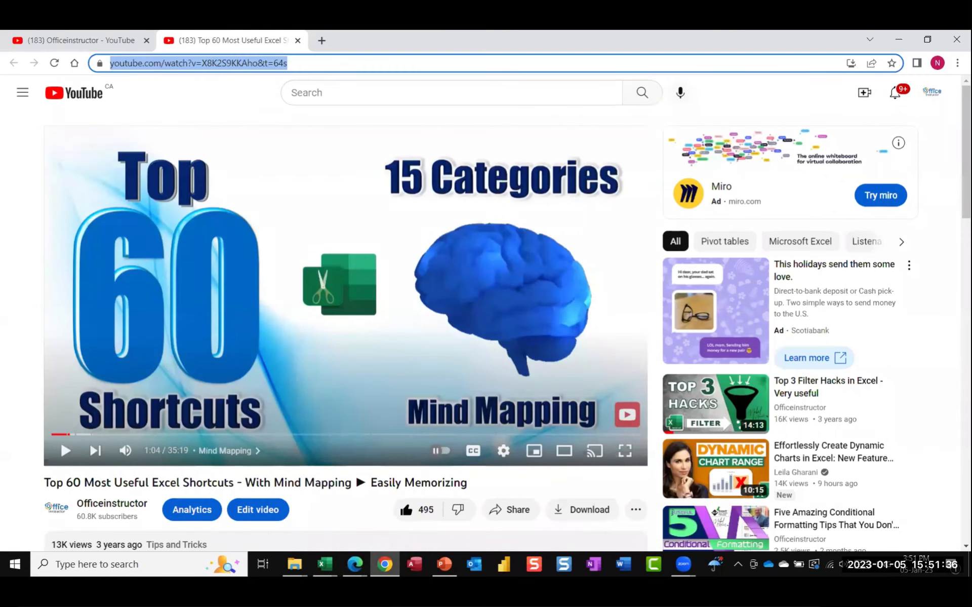
pyautogui.click(297, 40)
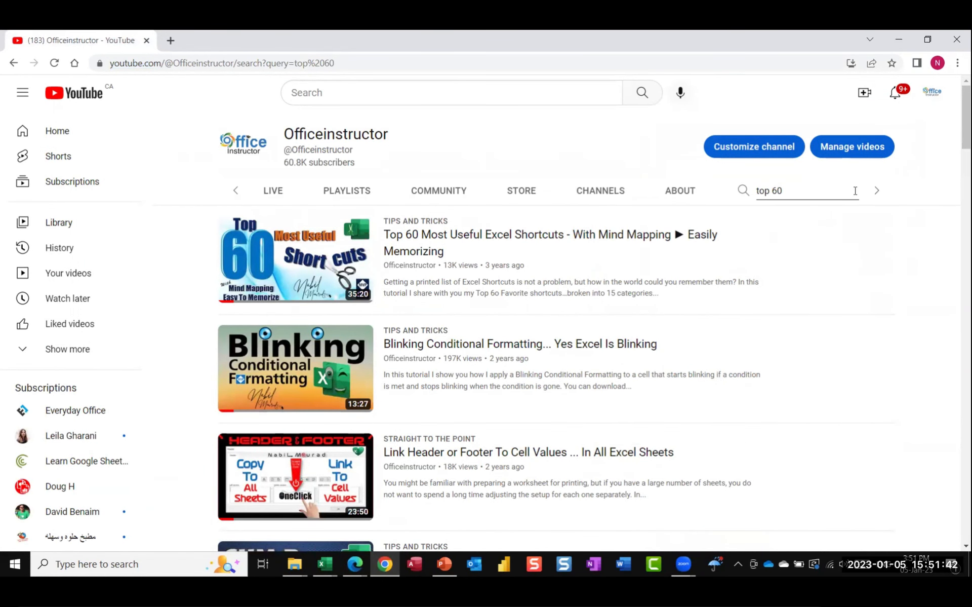
pyautogui.click(824, 190)
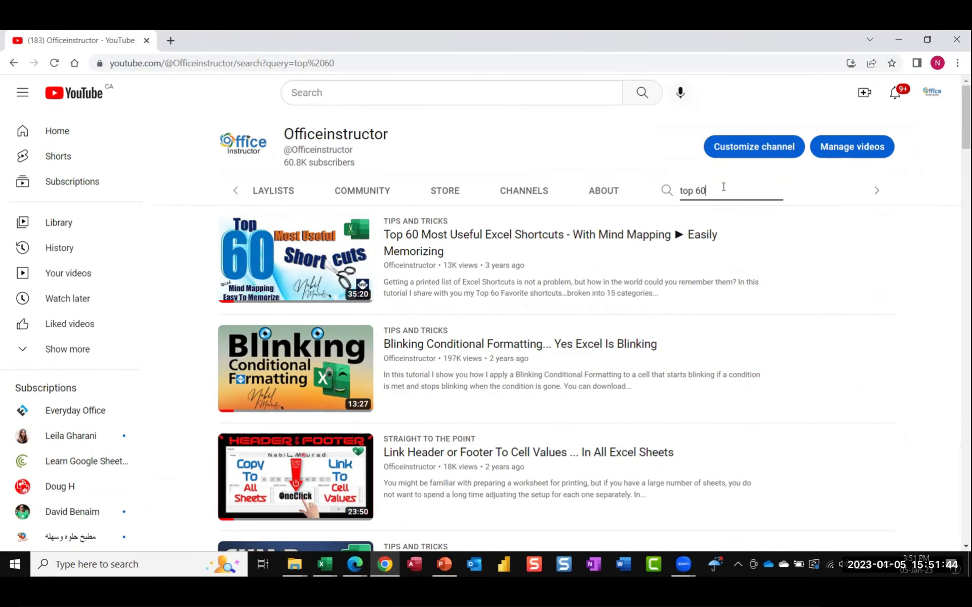
pyautogui.press('BackSpace')
pyautogui.press('BackSpace')
pyautogui.press('BackSpace')
pyautogui.press('BackSpace')
pyautogui.press('BackSpace')
pyautogui.click(235, 190)
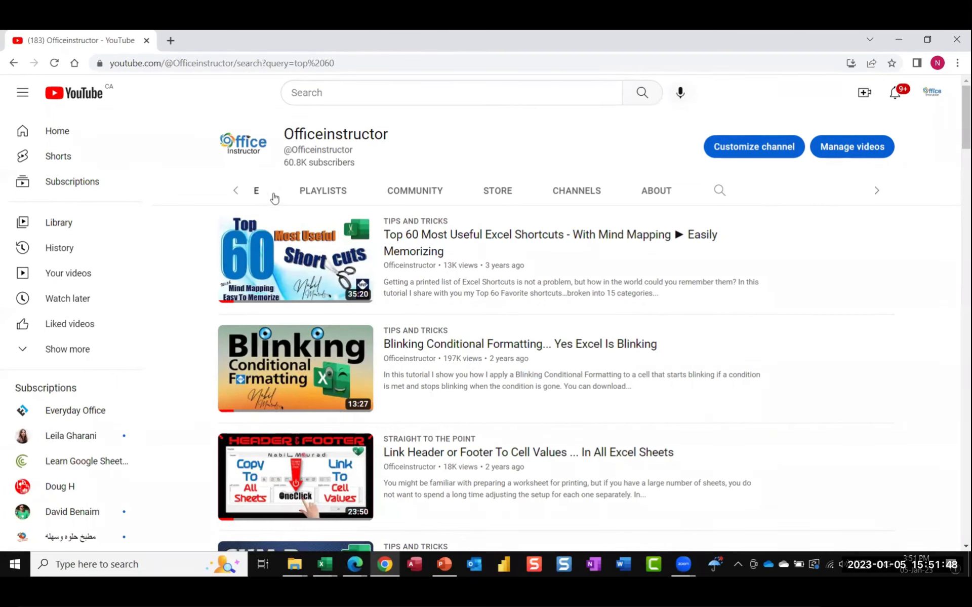
pyautogui.click(236, 190)
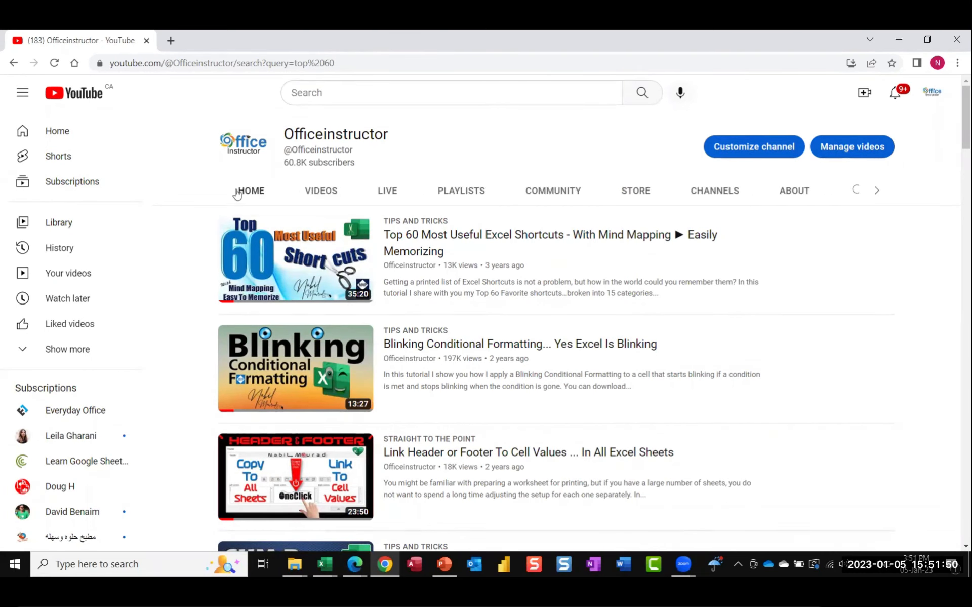
# Browse the Officeinstructor channel's recently uploaded videos to find the Dynamic Month Calendar for Any Date tutorial
pyautogui.click(305, 195)
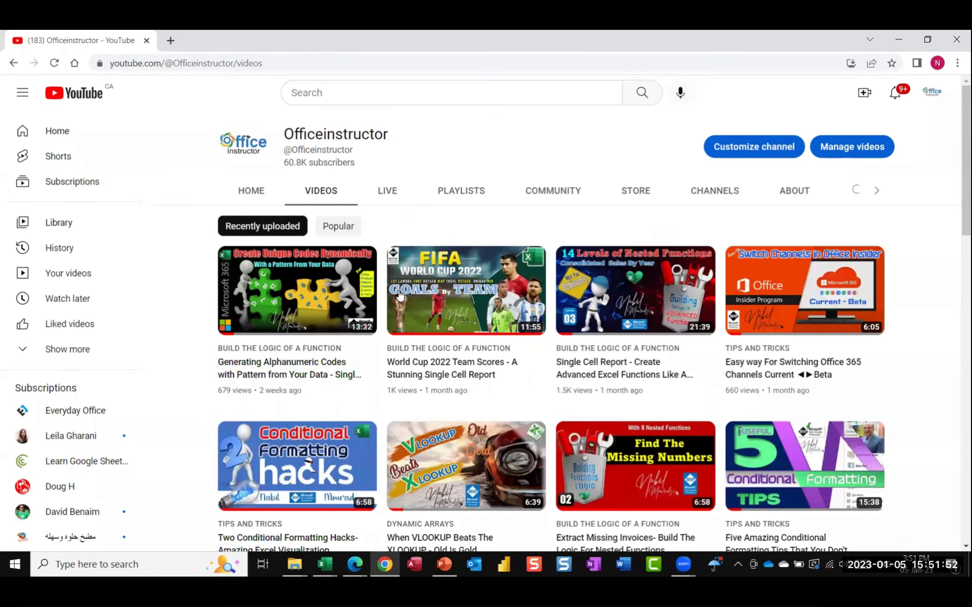
pyautogui.scroll(-5, 540, 358)
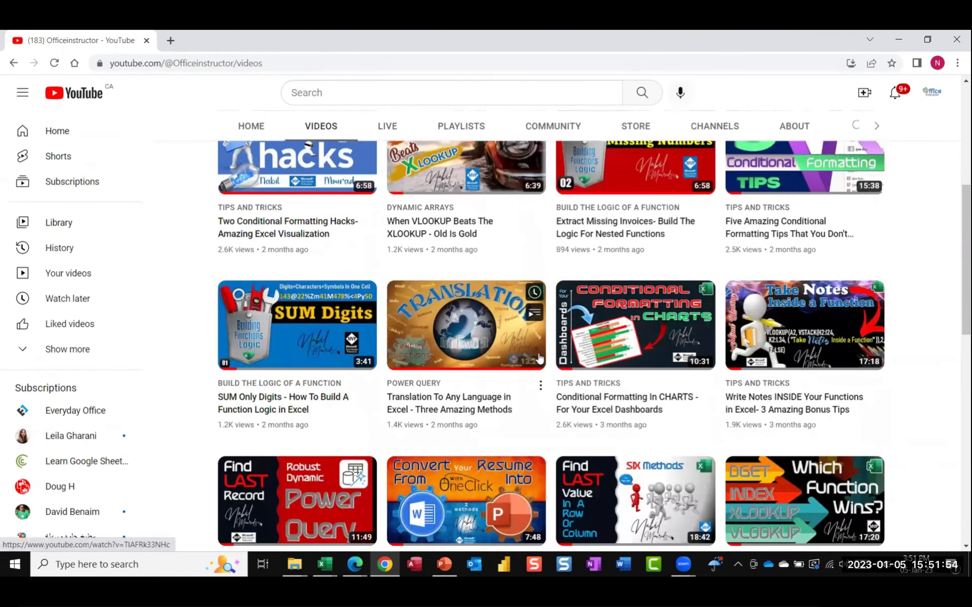
pyautogui.scroll(-10, 540, 359)
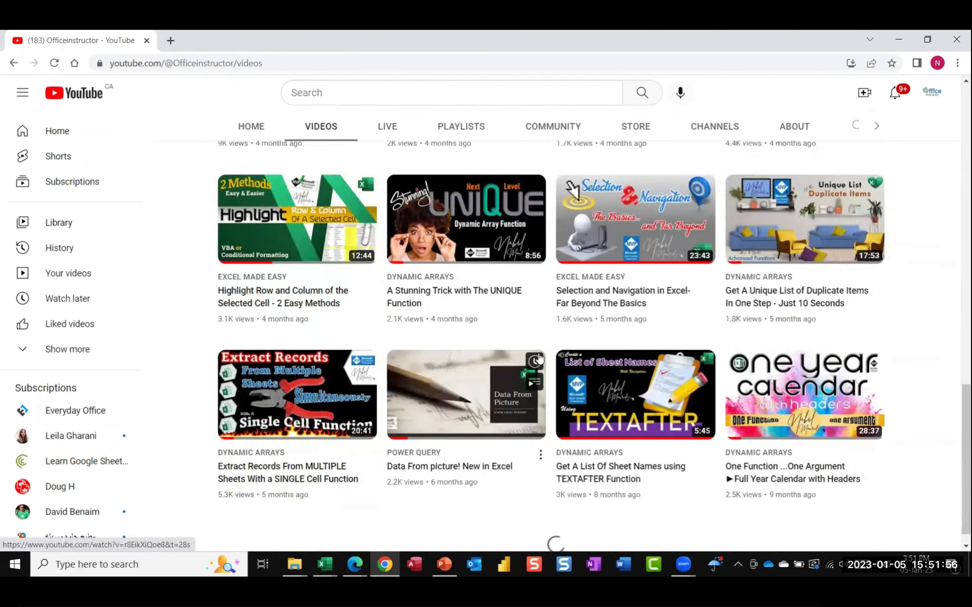
pyautogui.scroll(-5, 540, 359)
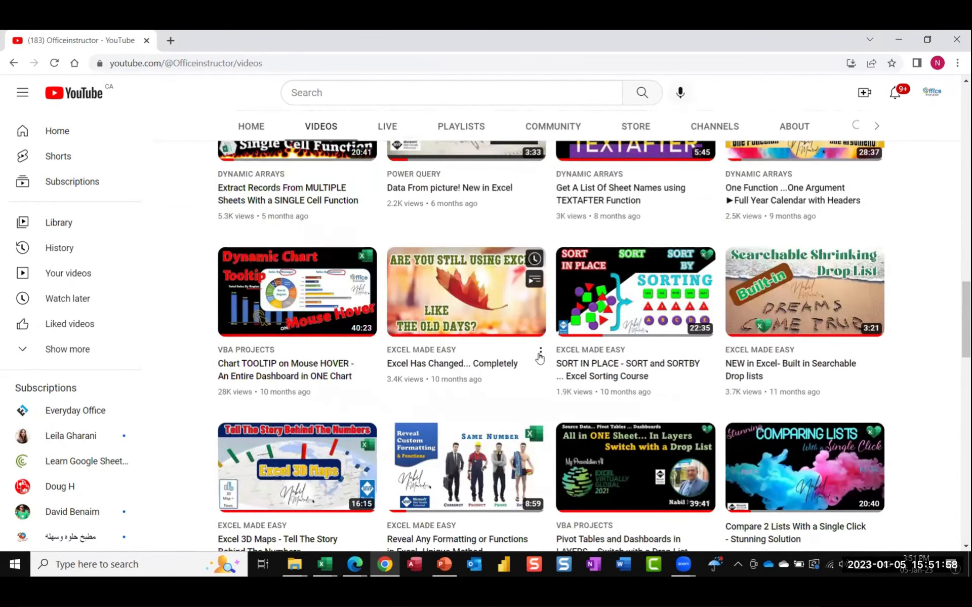
pyautogui.scroll(-7, 540, 358)
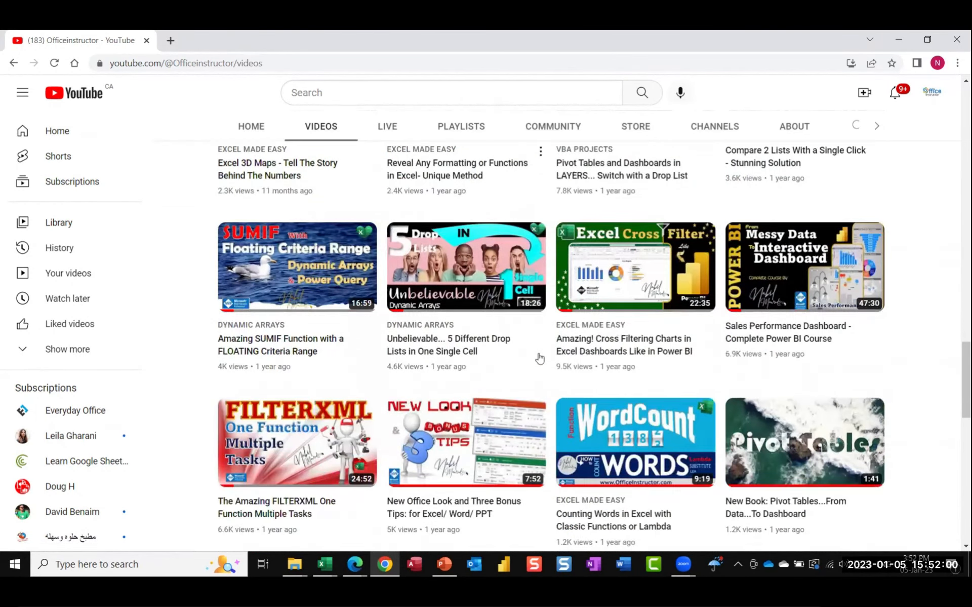
pyautogui.scroll(-4, 540, 358)
pyautogui.scroll(-4, 540, 357)
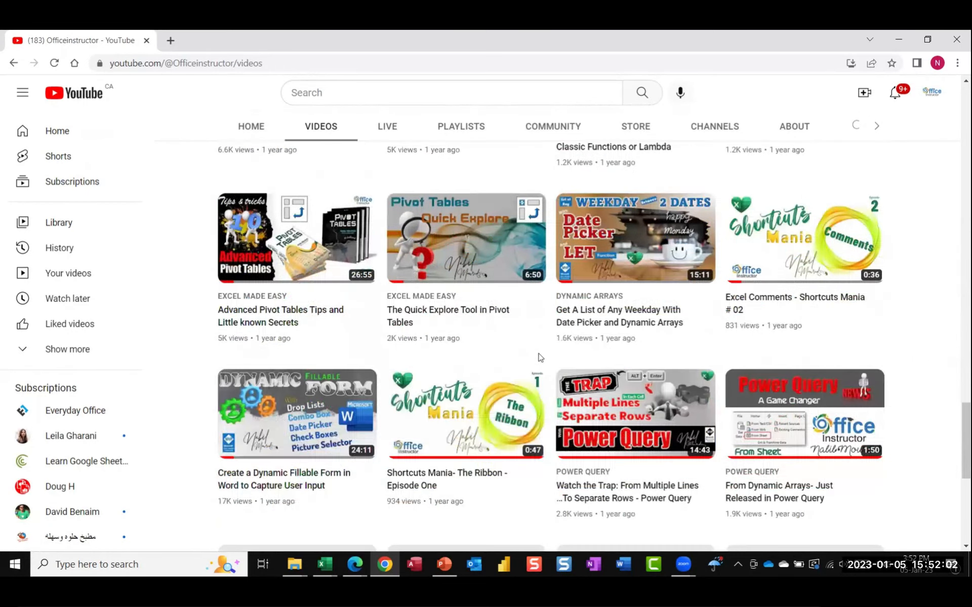
pyautogui.scroll(-5, 541, 357)
pyautogui.scroll(-3, 539, 356)
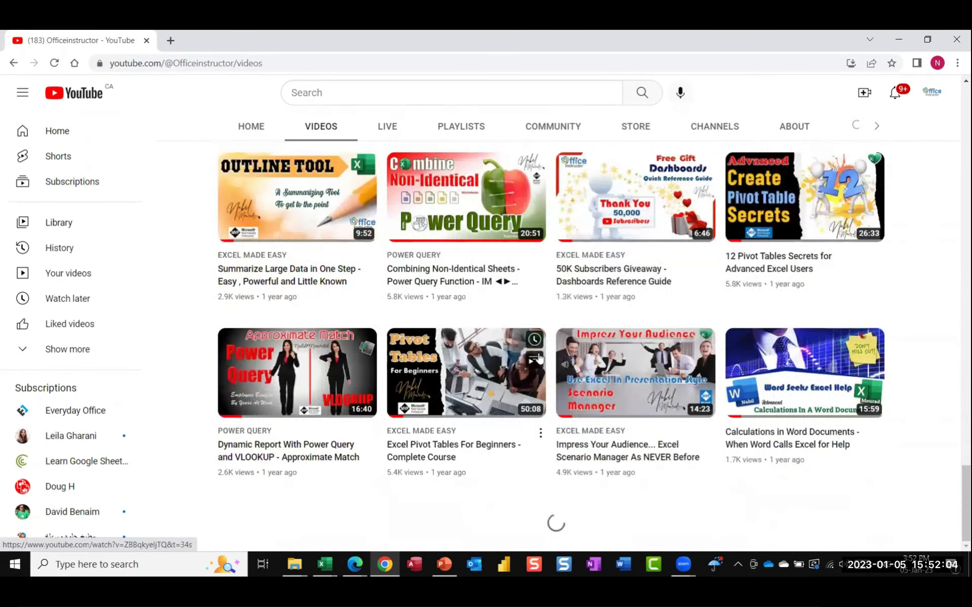
pyautogui.scroll(-6, 538, 357)
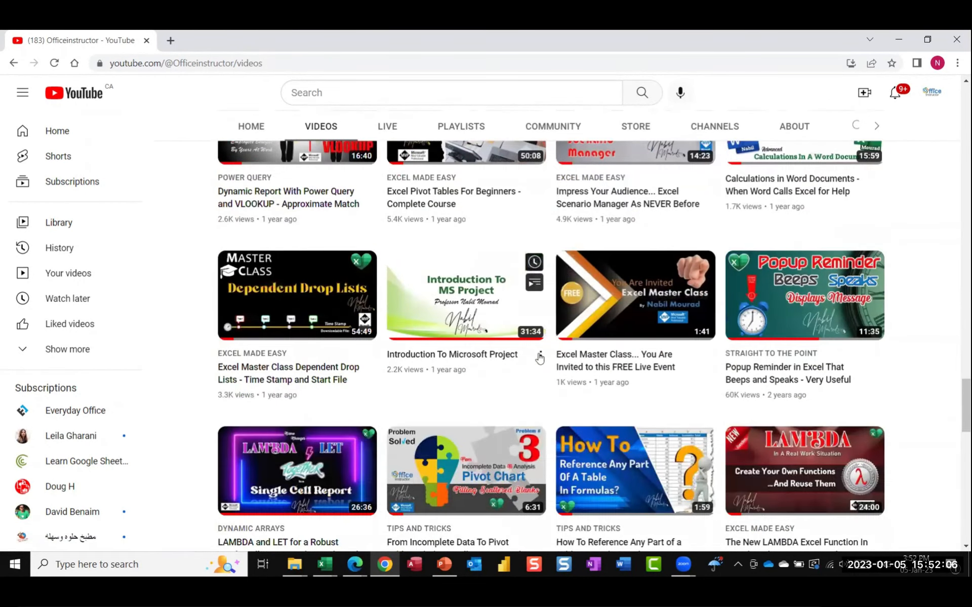
pyautogui.scroll(-4, 540, 358)
pyautogui.scroll(-7, 539, 358)
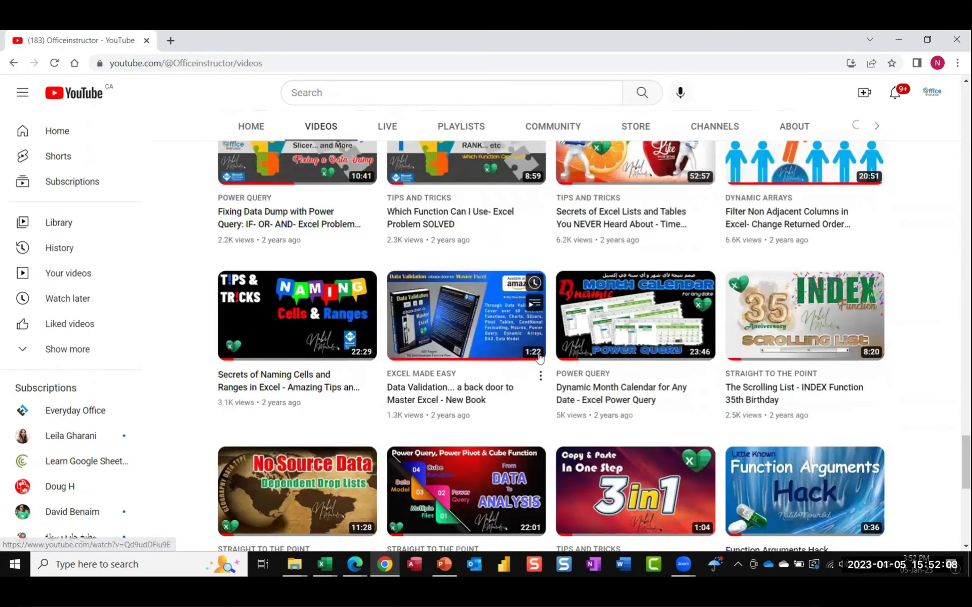
# Open the Dynamic Month Calendar for Any Date video in a new tab and display it full screen
pyautogui.rightClick(610, 331)
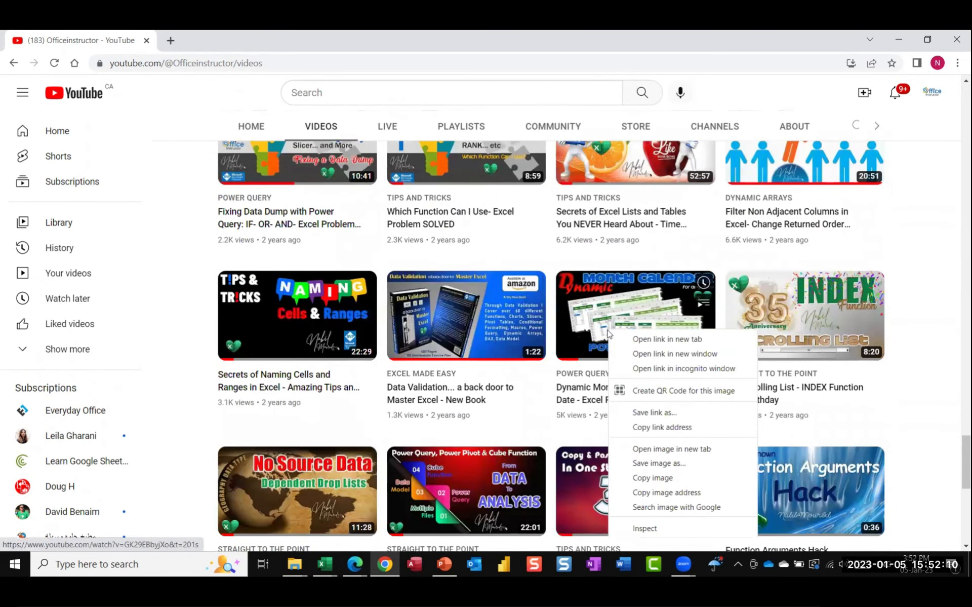
pyautogui.press('Return')
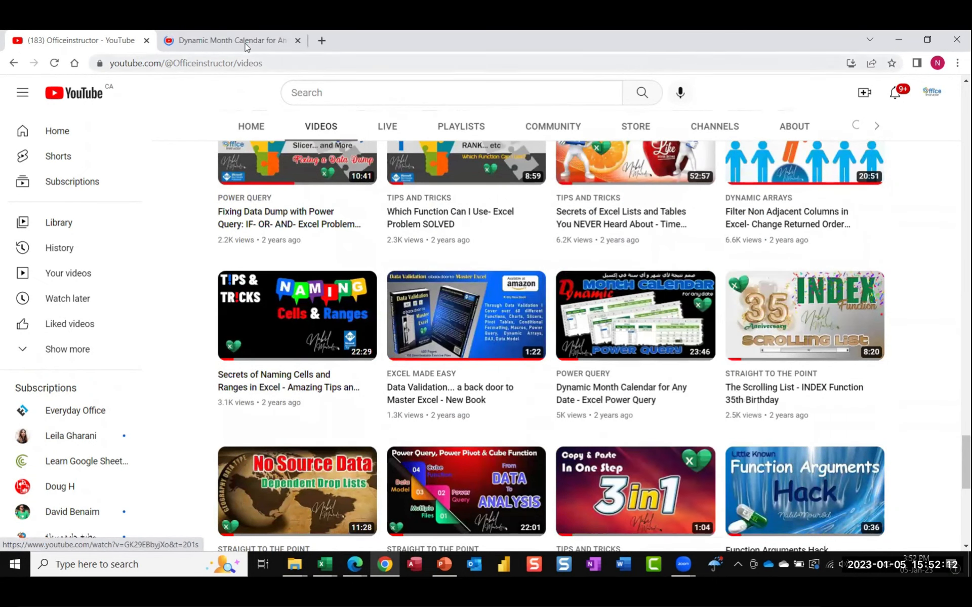
pyautogui.click(245, 41)
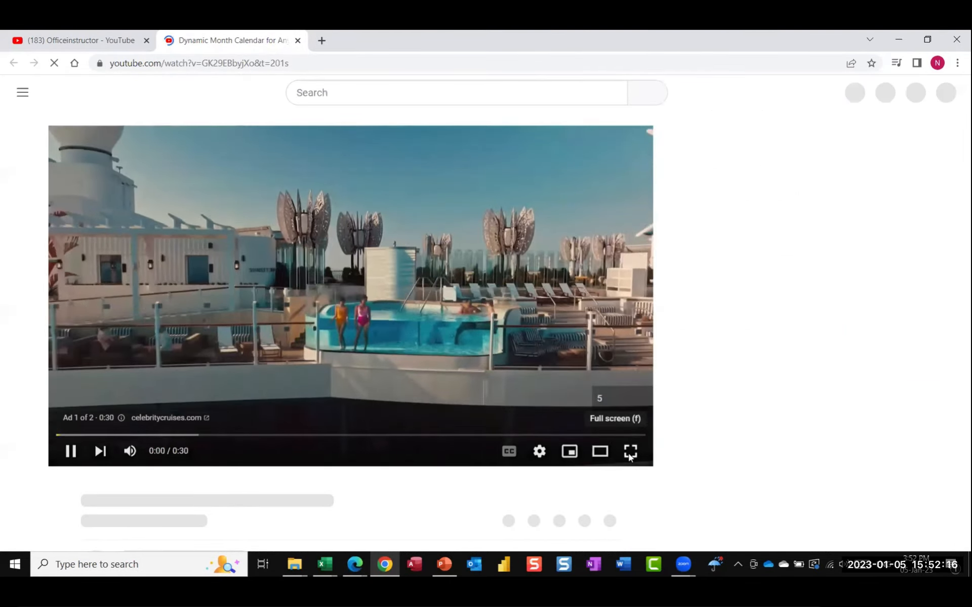
pyautogui.click(630, 451)
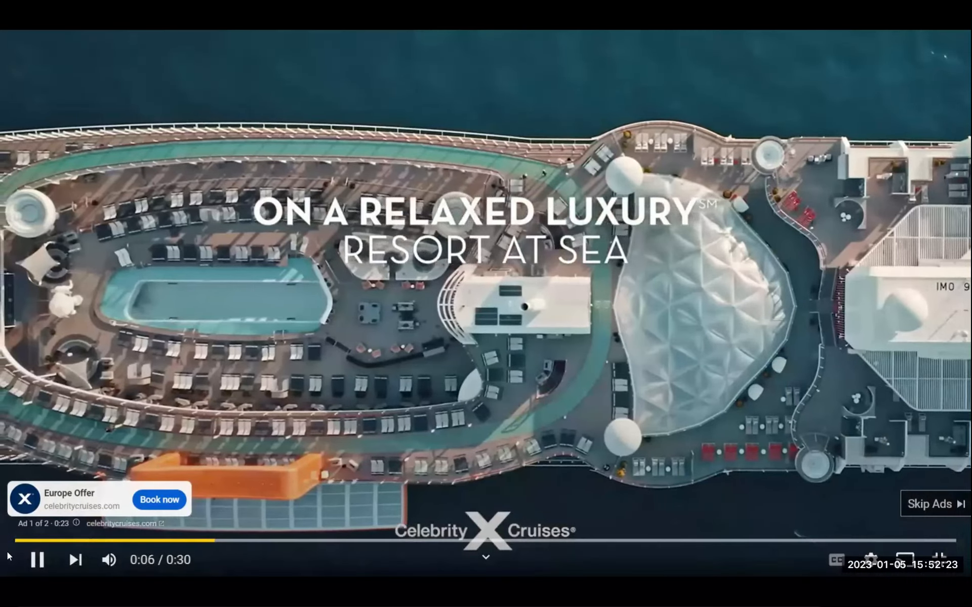
# Skip the ads and restart the month calendar video from the beginning
pyautogui.click(931, 503)
pyautogui.click(37, 559)
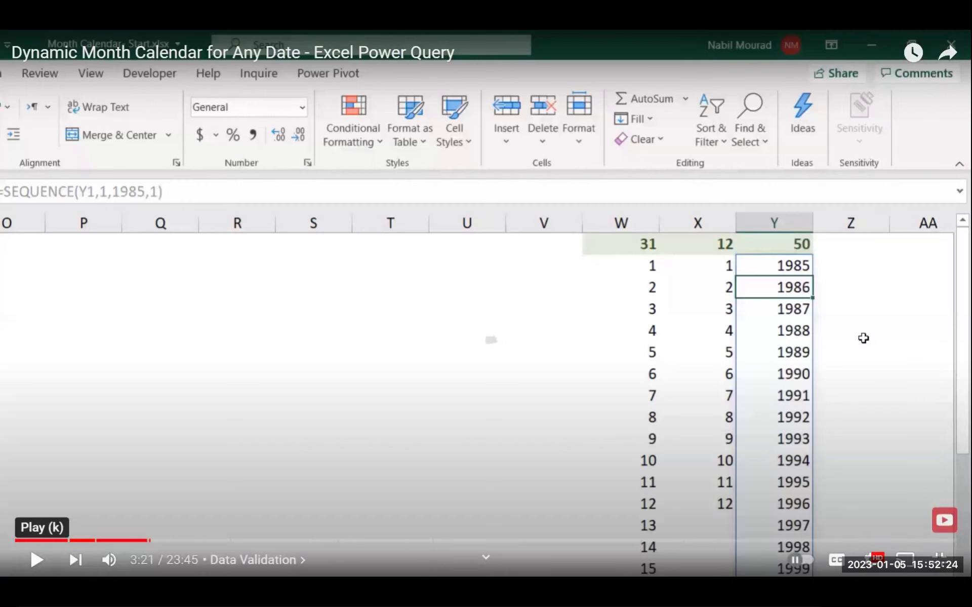
pyautogui.moveTo(133, 540); pyautogui.dragTo(19, 554)
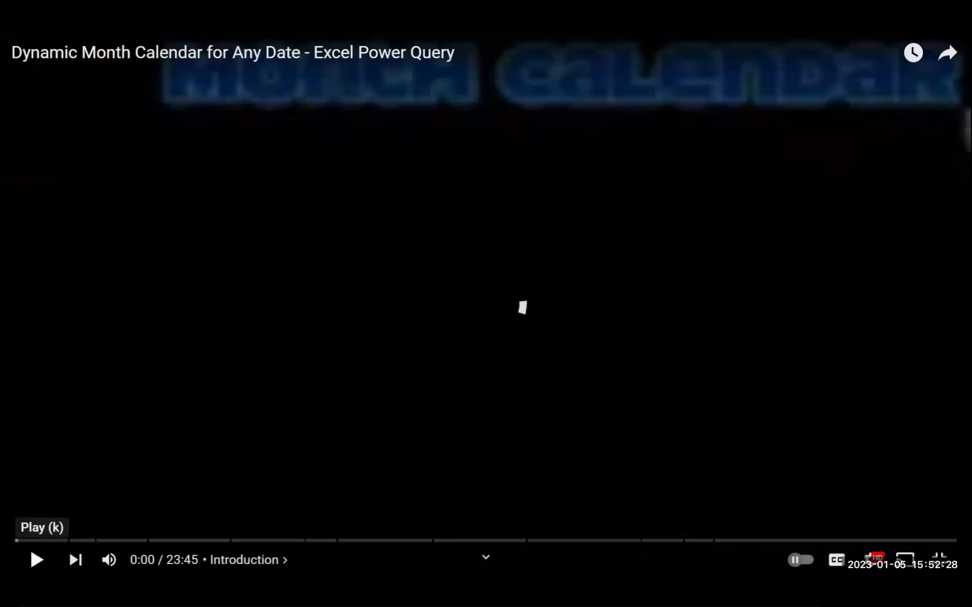
pyautogui.click(37, 560)
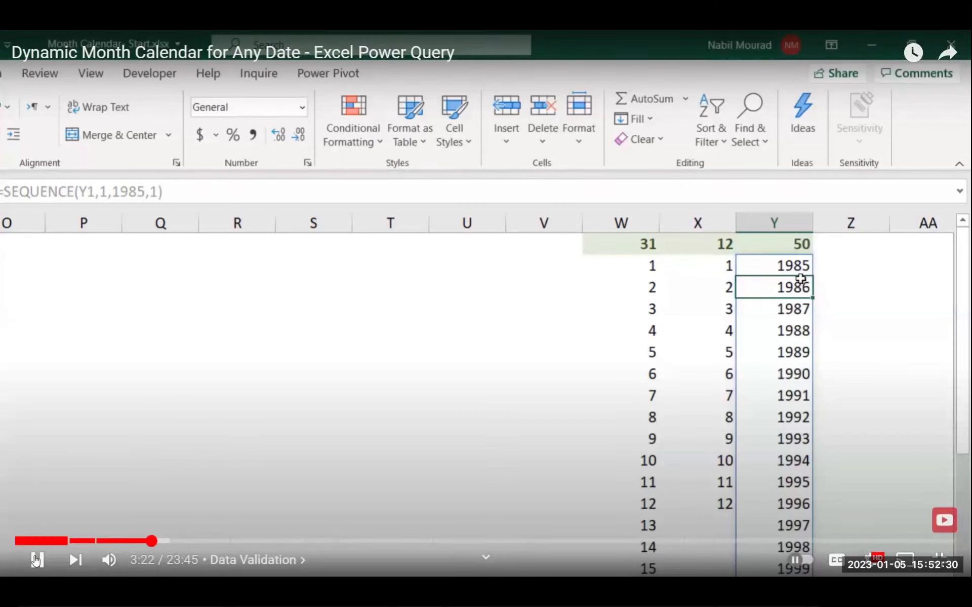
pyautogui.click(37, 560)
pyautogui.click(25, 540)
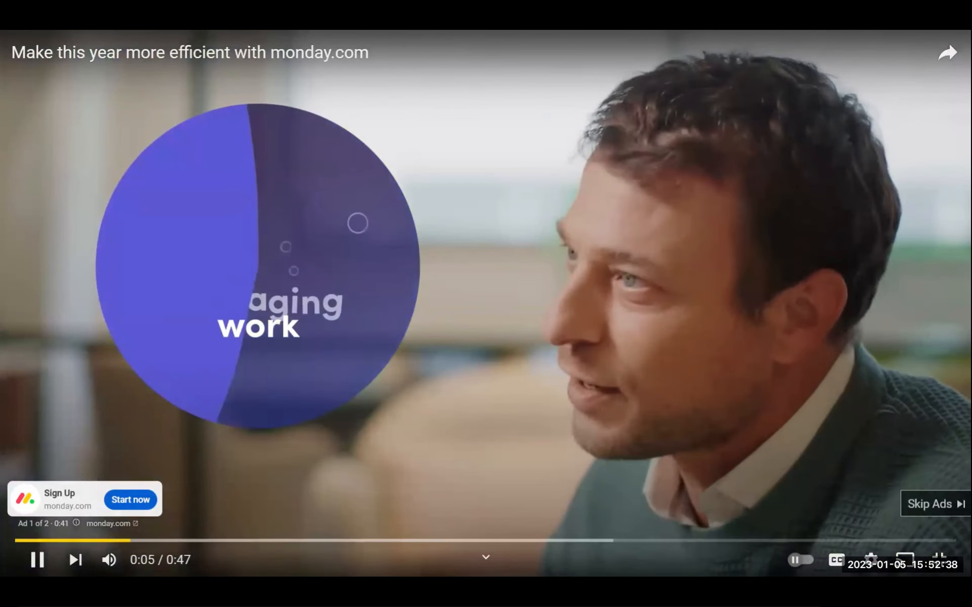
pyautogui.click(941, 508)
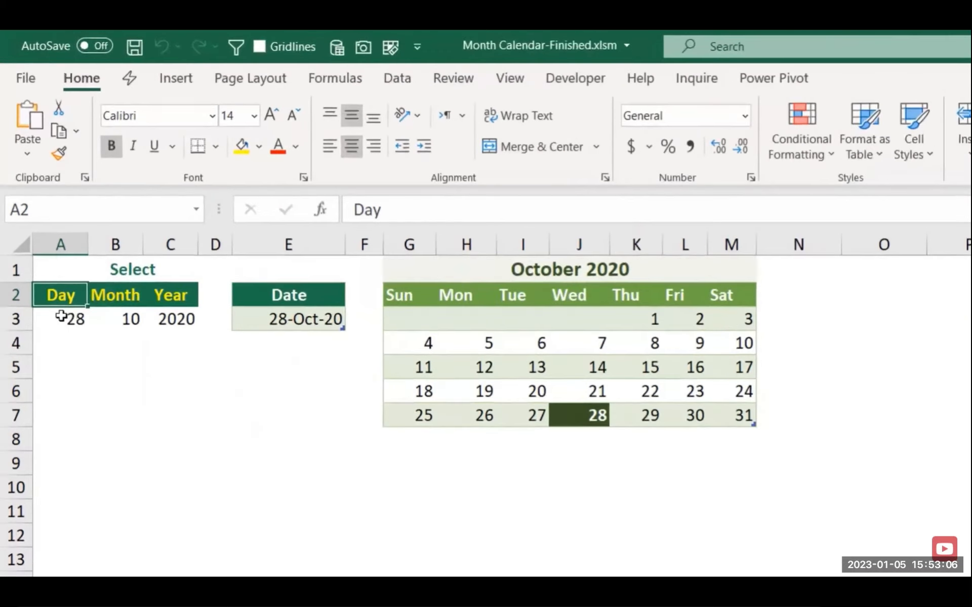
# Watch the video's demonstration of choosing day 16, month 6 and year 2011 for the calendar, and pause playback
pyautogui.click(54, 267)
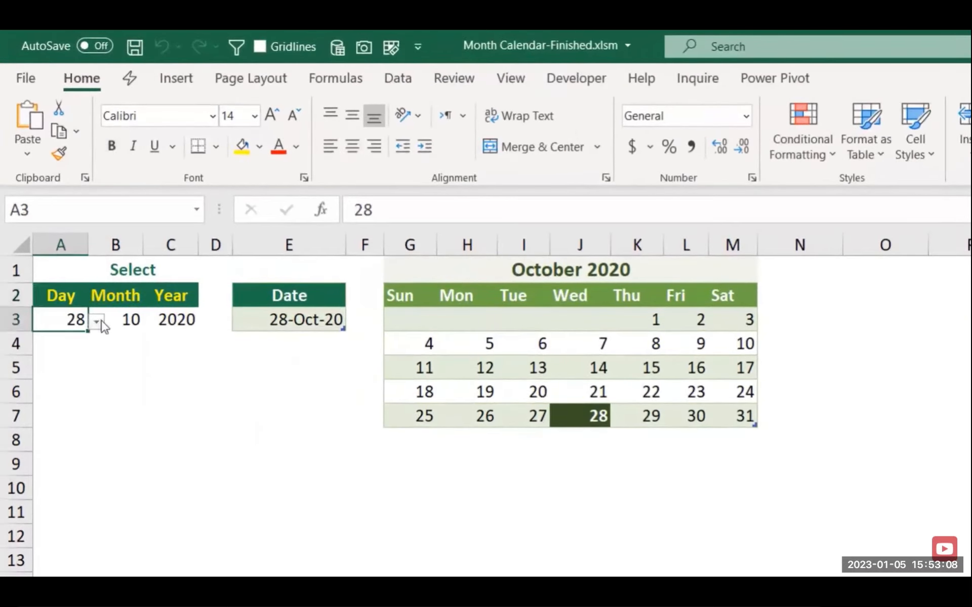
pyautogui.click(103, 325)
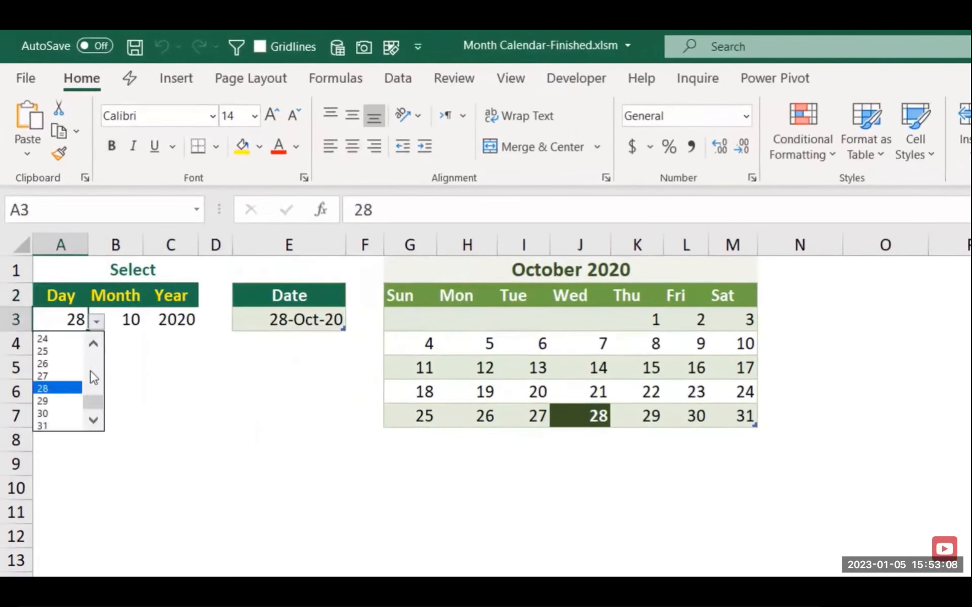
pyautogui.click(98, 373)
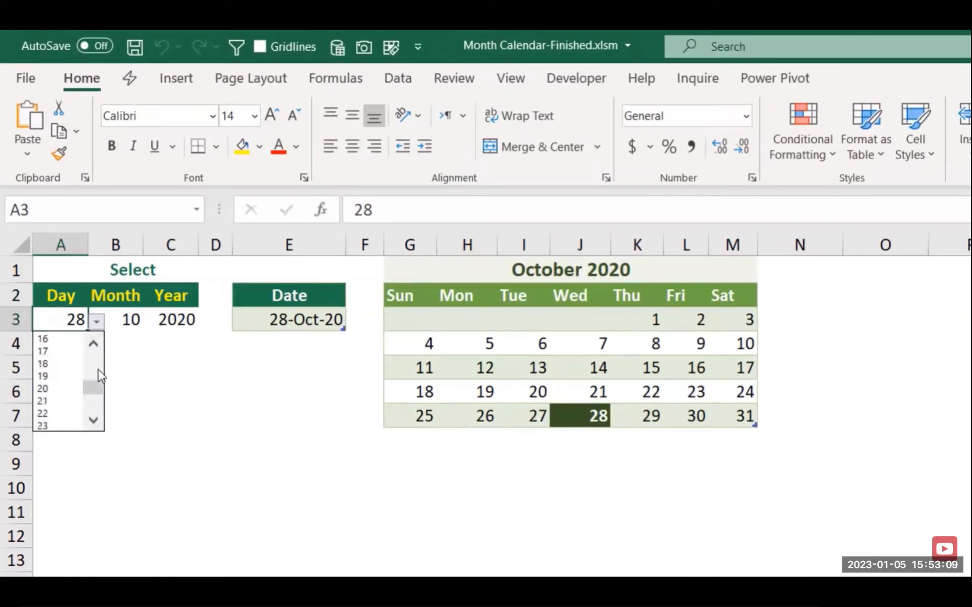
pyautogui.click(56, 338)
pyautogui.click(134, 320)
pyautogui.click(151, 322)
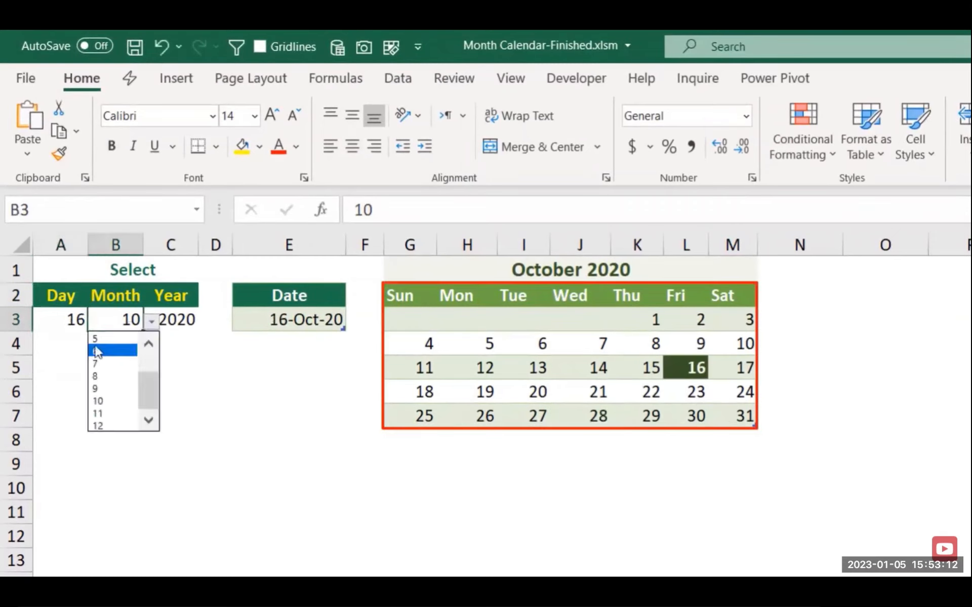
pyautogui.click(96, 350)
pyautogui.click(167, 320)
pyautogui.click(207, 322)
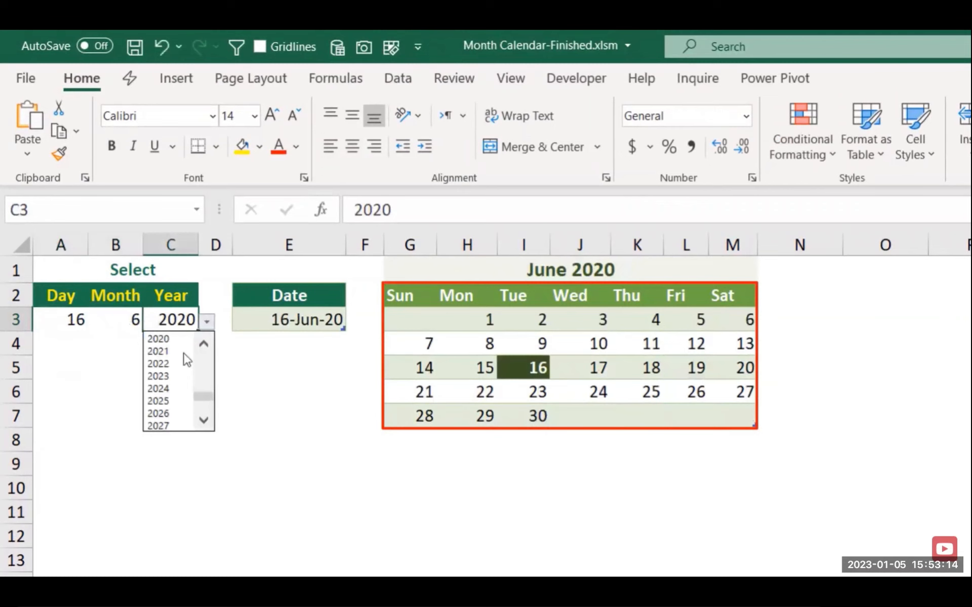
pyautogui.scroll(3, 174, 355)
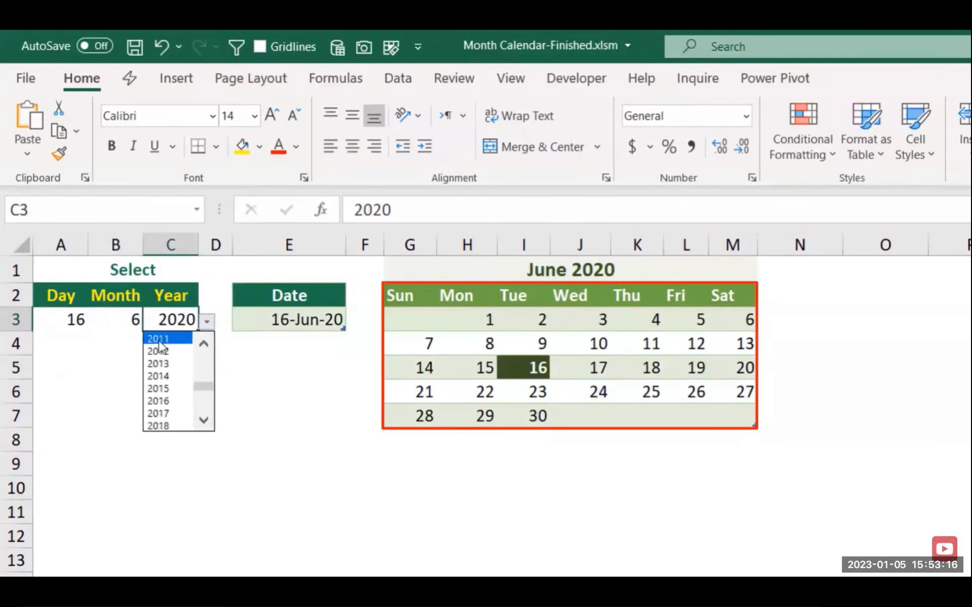
pyautogui.click(158, 338)
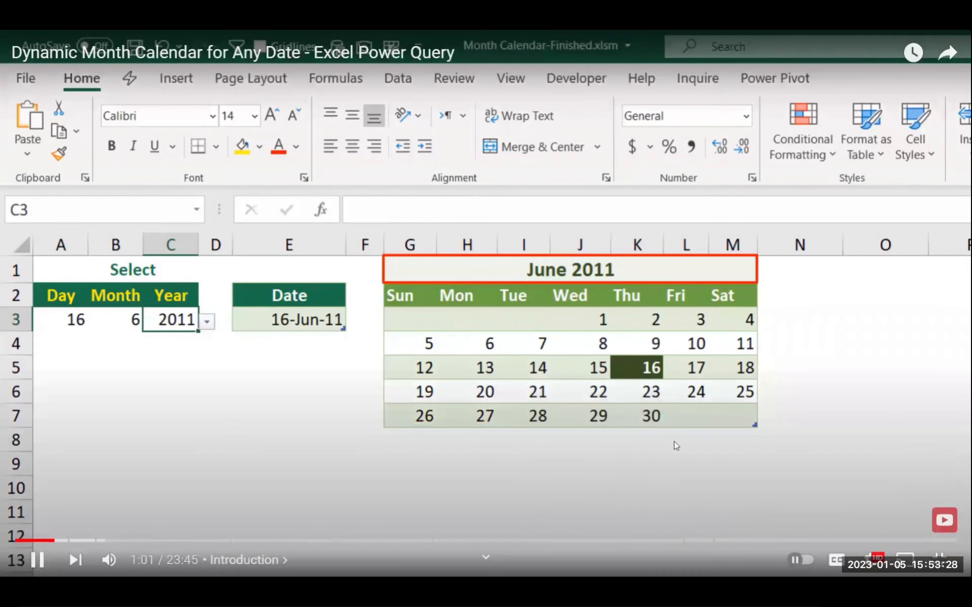
pyautogui.click(603, 452)
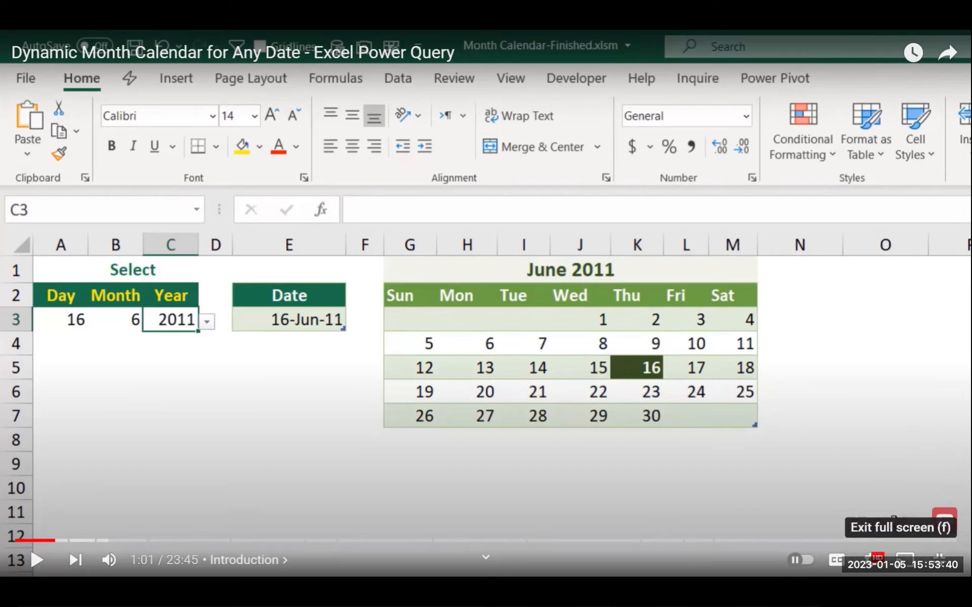
# Exit full screen and select the full web address of the month calendar video
pyautogui.click(939, 559)
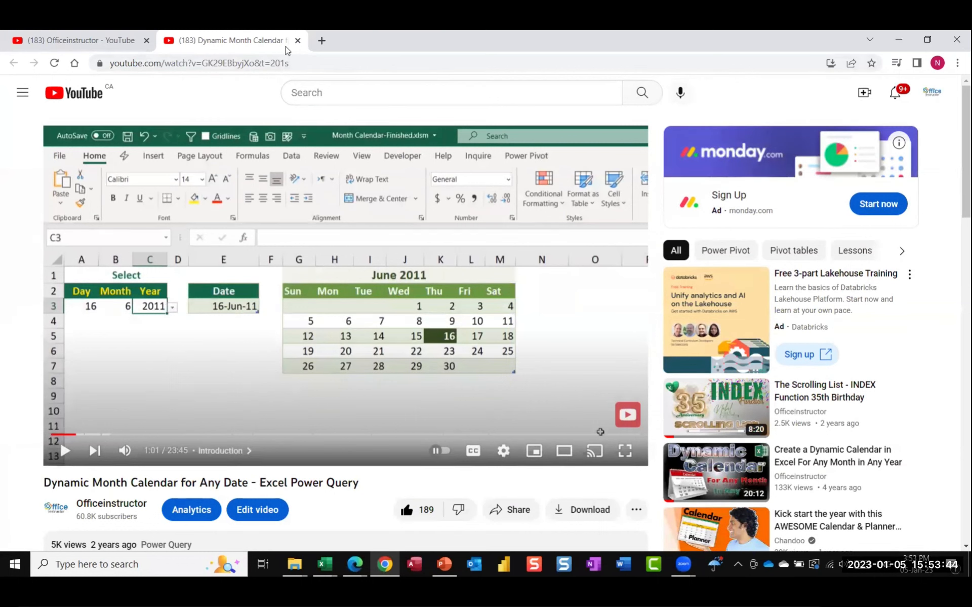
pyautogui.click(379, 65)
pyautogui.click(379, 65)
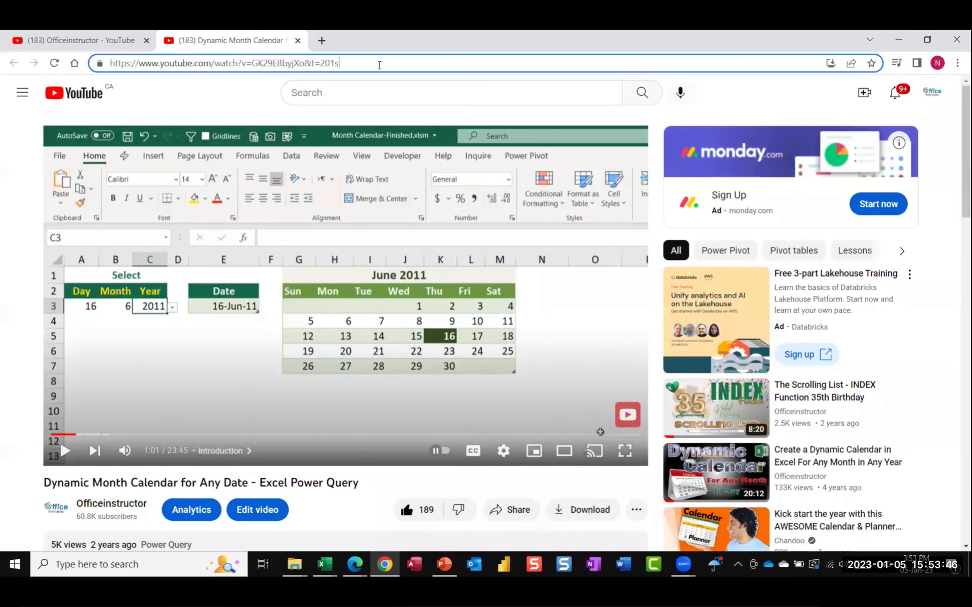
pyautogui.moveTo(379, 65); pyautogui.dragTo(75, 66)
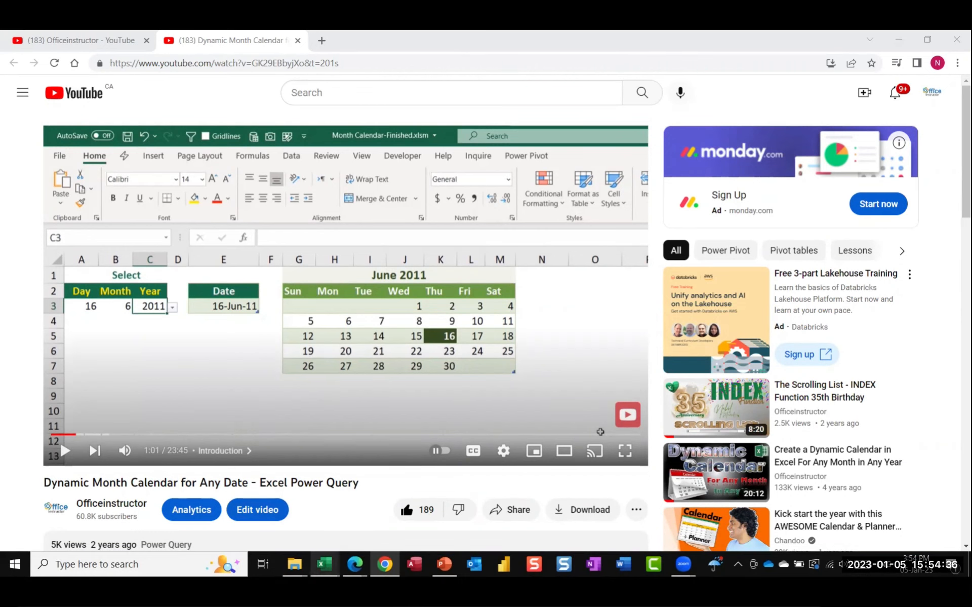
pyautogui.moveTo(324, 563)
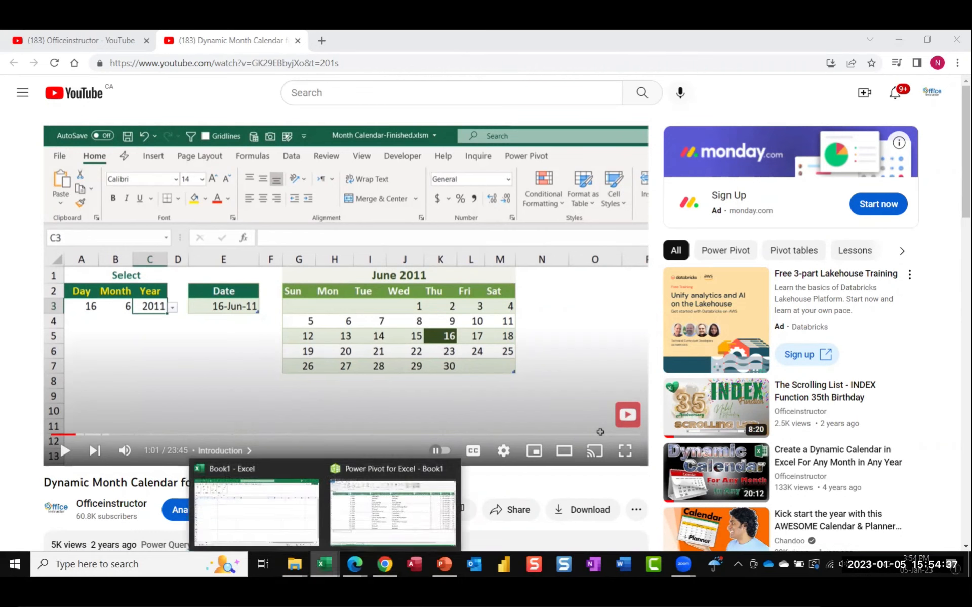
pyautogui.click(398, 542)
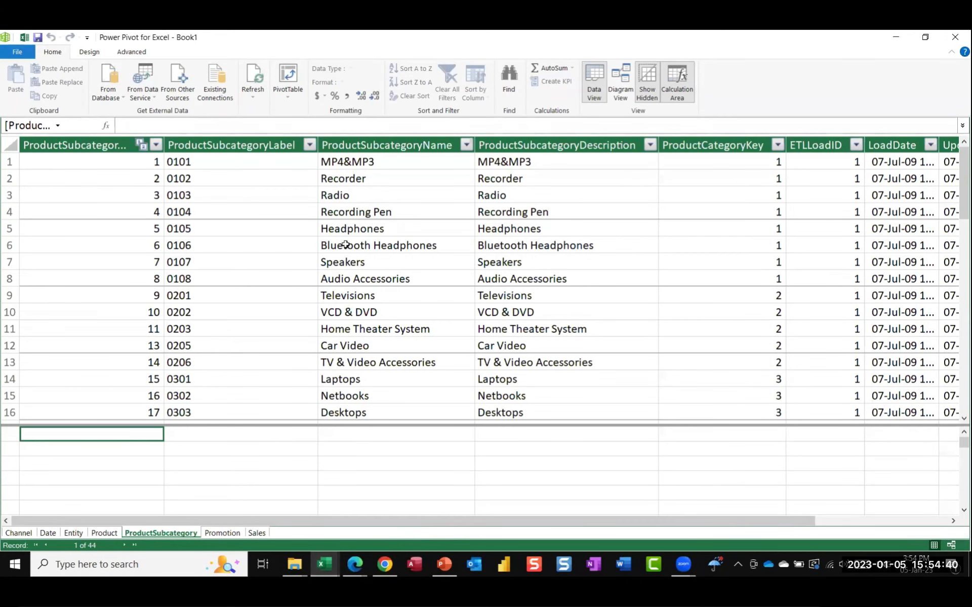
pyautogui.moveTo(324, 563)
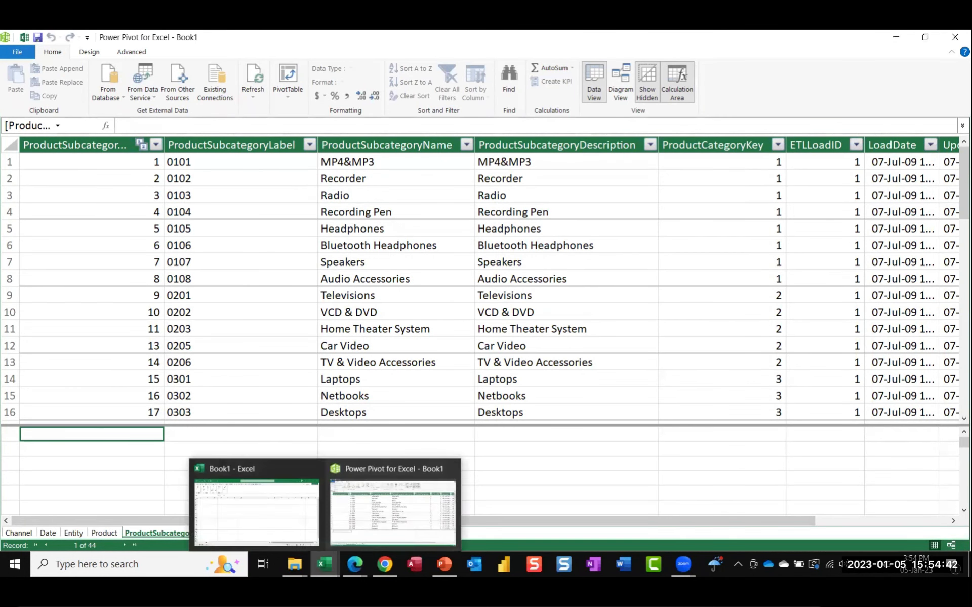
pyautogui.click(285, 535)
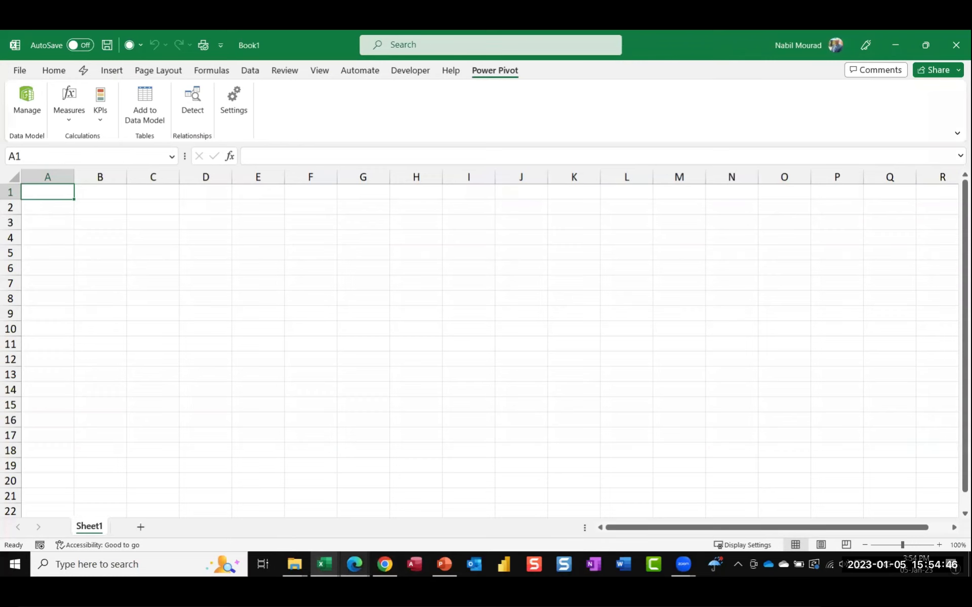
# Switch to the Edge lab window and review the Calendar table's external data properties without changing them
pyautogui.moveTo(355, 563)
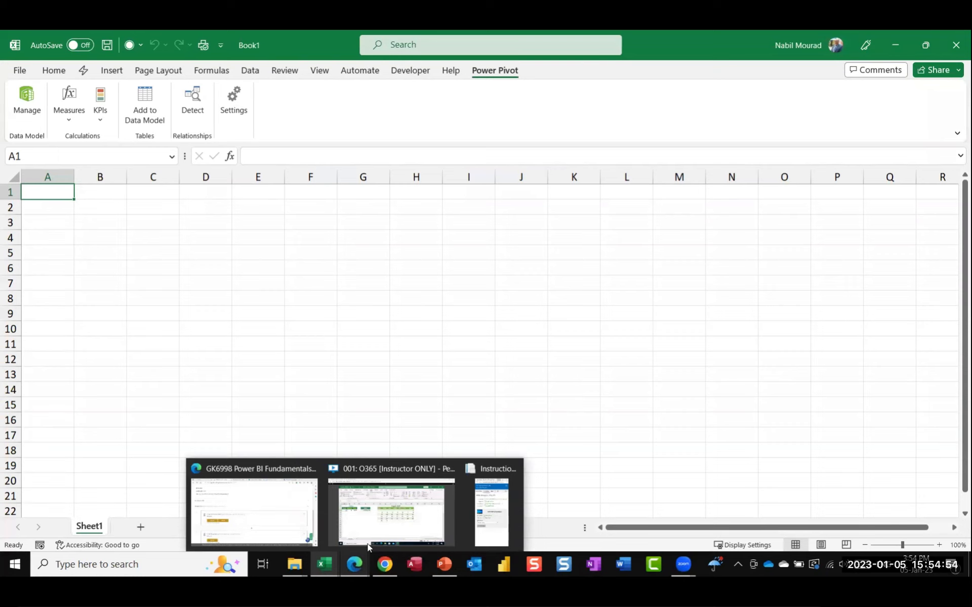
pyautogui.click(409, 492)
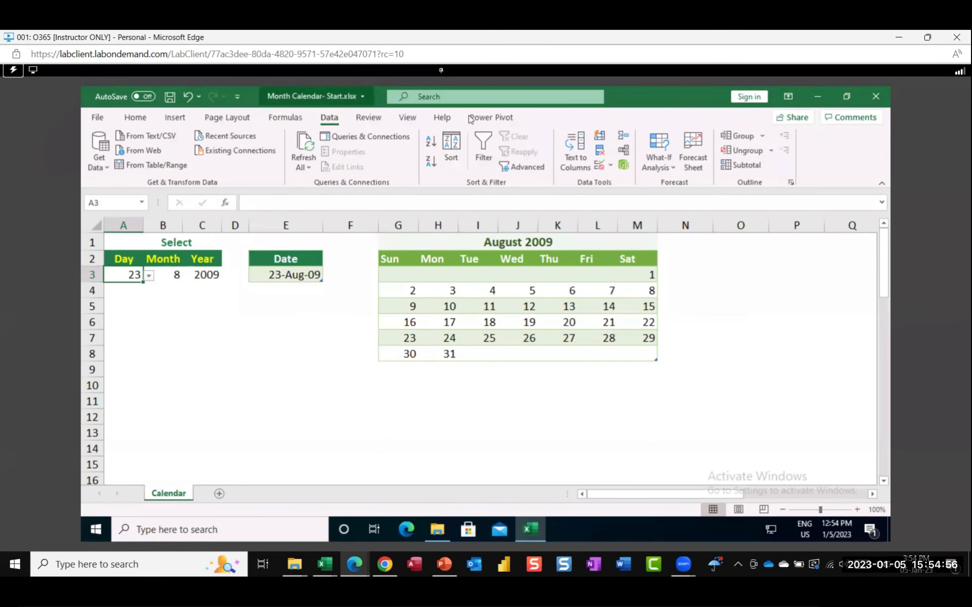
pyautogui.click(403, 287)
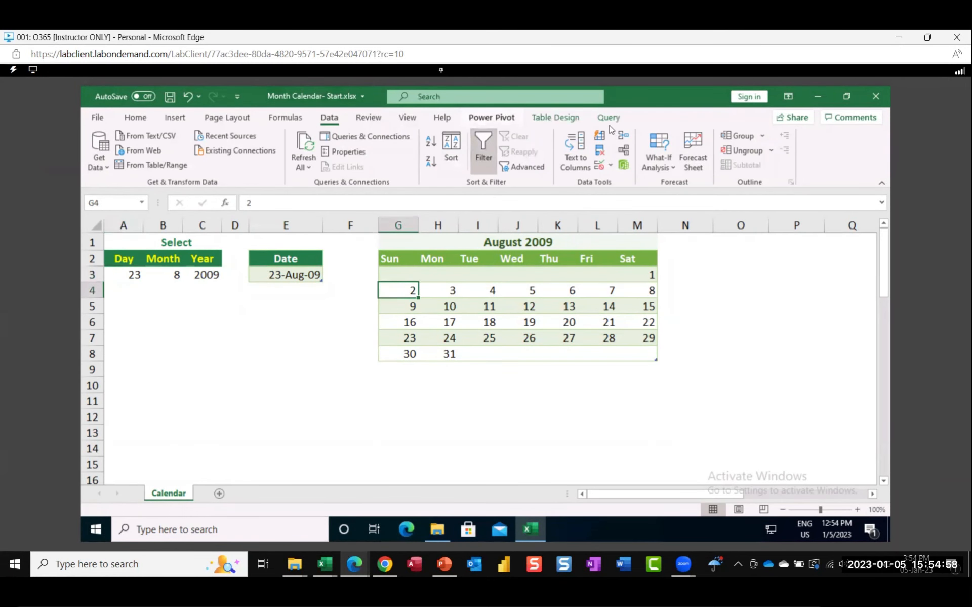
pyautogui.click(555, 117)
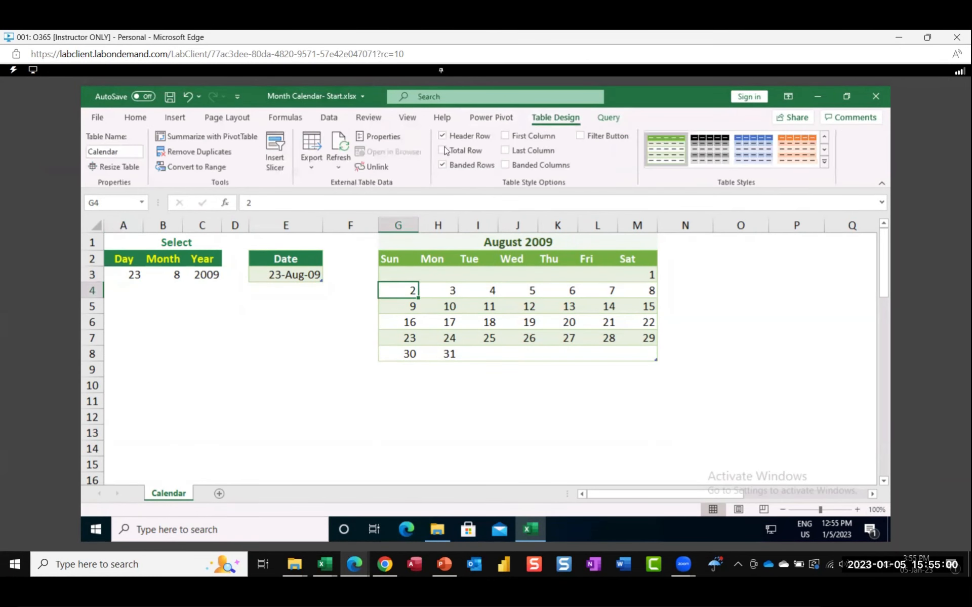
pyautogui.click(396, 138)
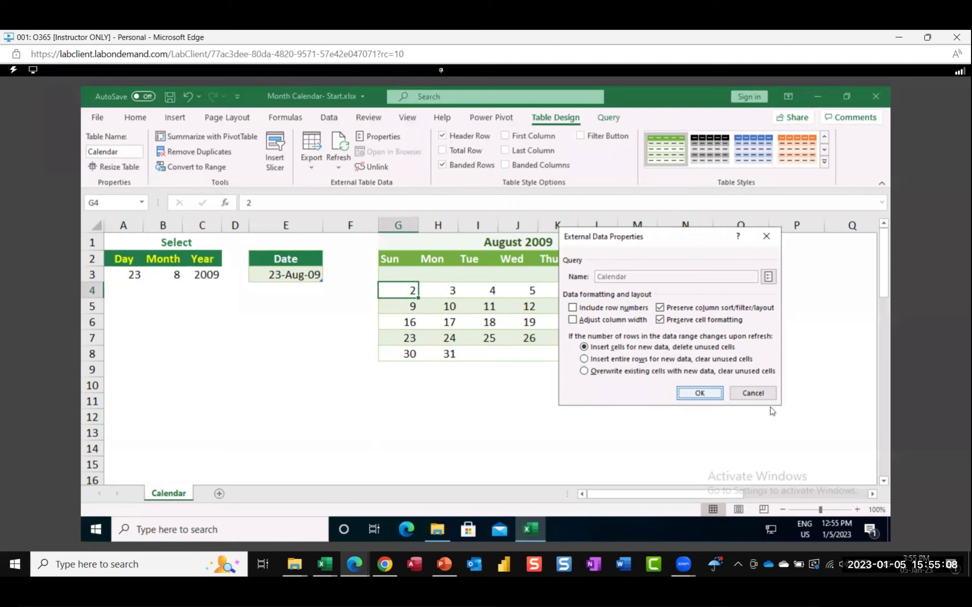
pyautogui.click(753, 393)
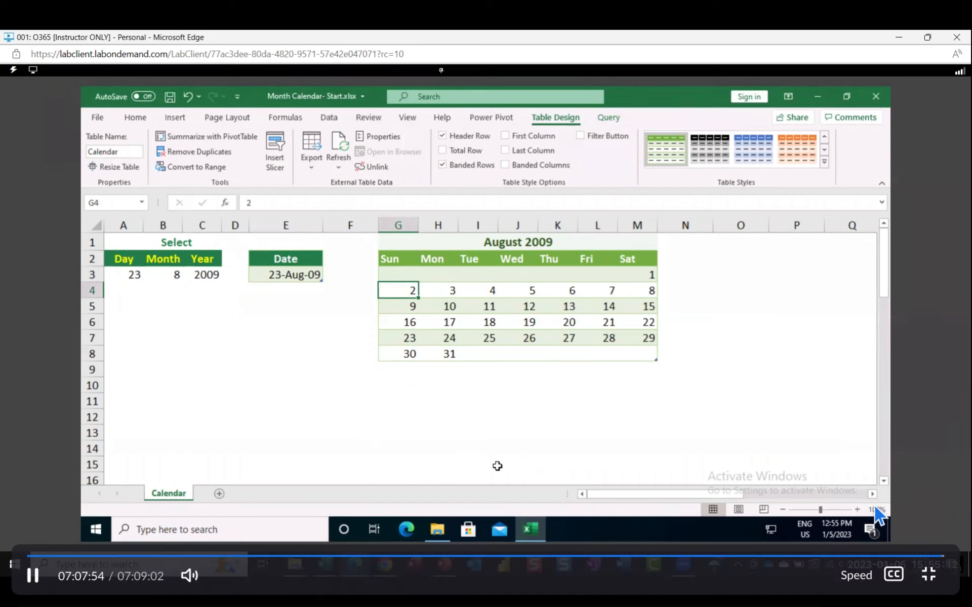
pyautogui.click(923, 575)
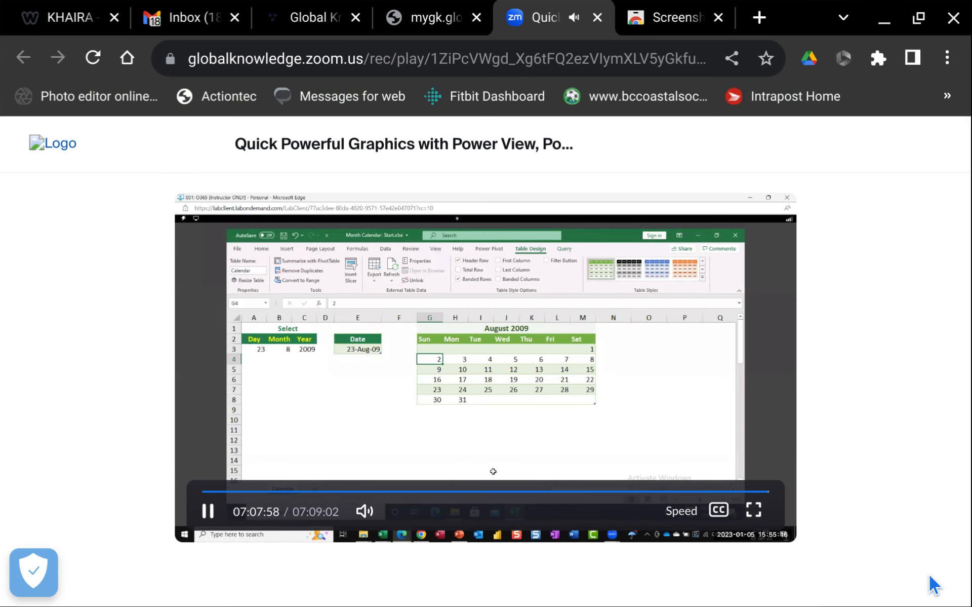